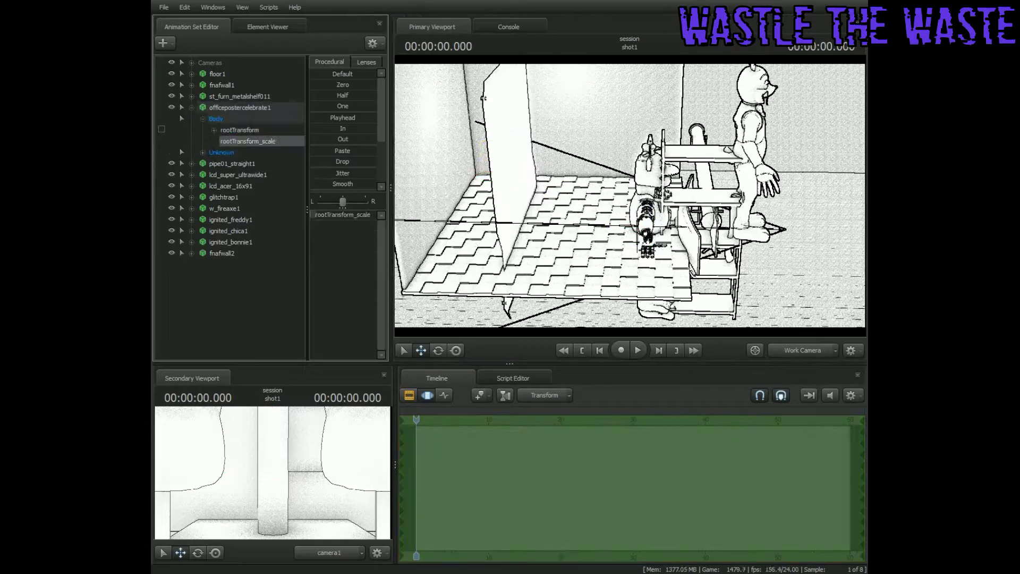
Place the metal shelf st_furn_metalshelf011 upright in the corner of the room
key(f)
click(239, 96)
key(f)
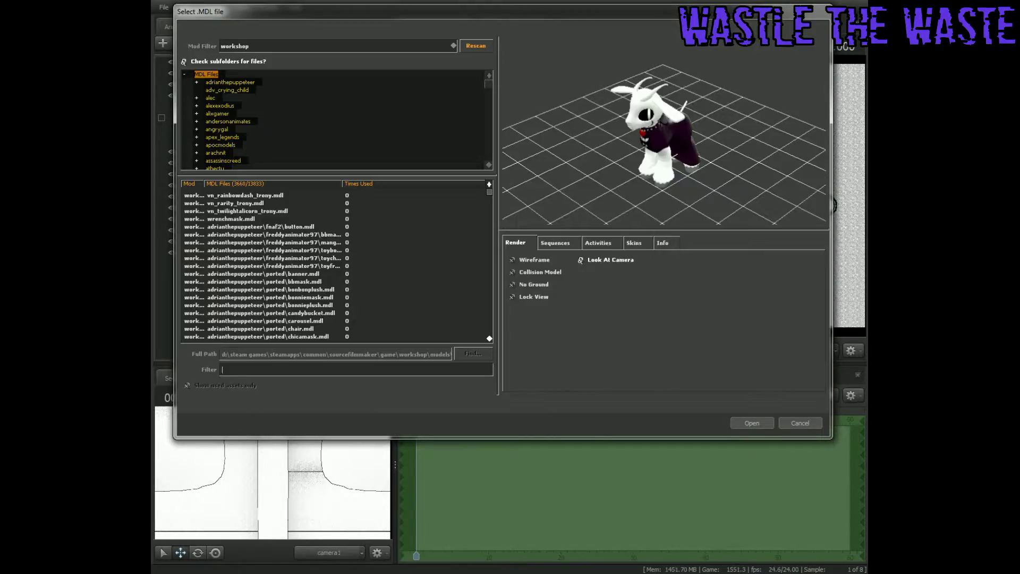
Find a model with the filter "table", add it to the scene and prepare to rotate it
text(tavle)
key(BackSpace)
text(ble)
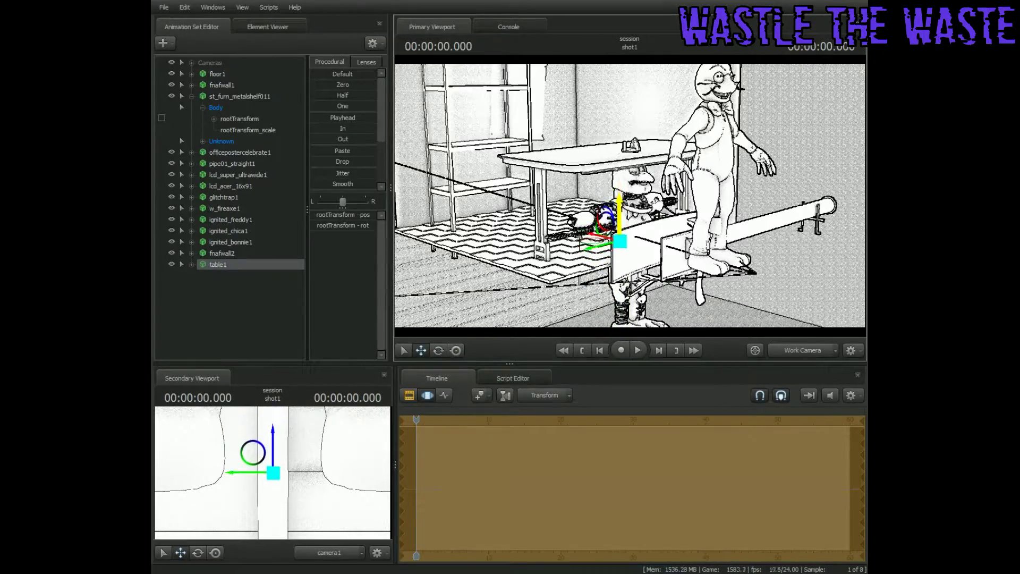
key(e)
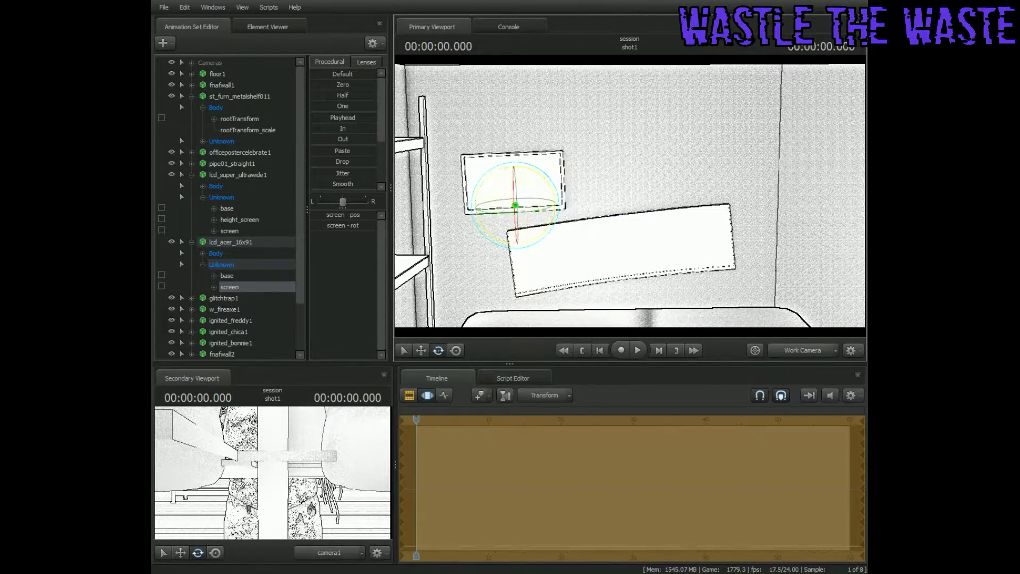
Duplicate the lcd_acer_16x91 monitor to add more screens to the wall behind the table
right_click(224, 242)
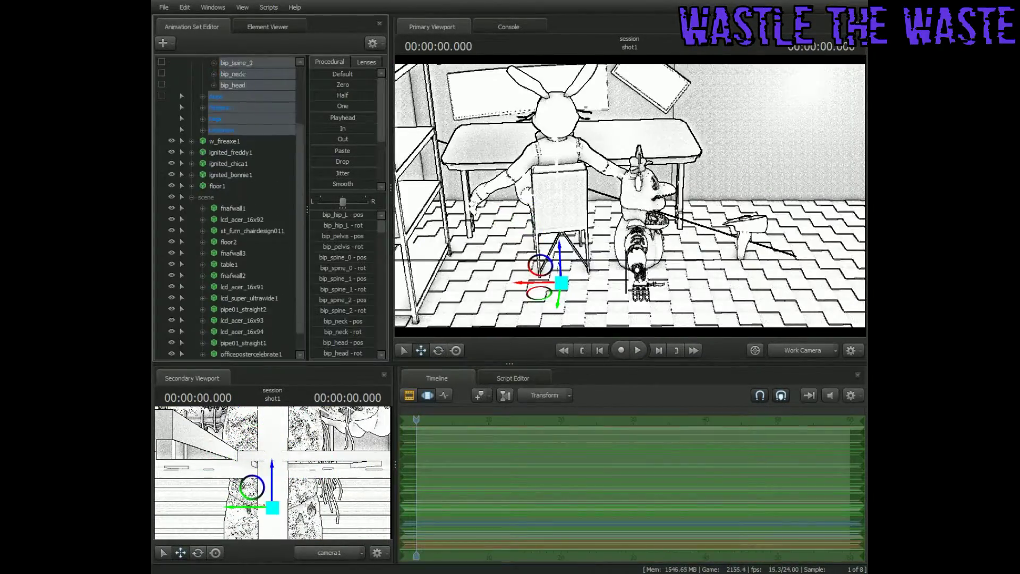
Group the ignited Bonnie, Chica and Freddy models and name the group "Charecters 2nd"
scroll(229, 207, down, 1)
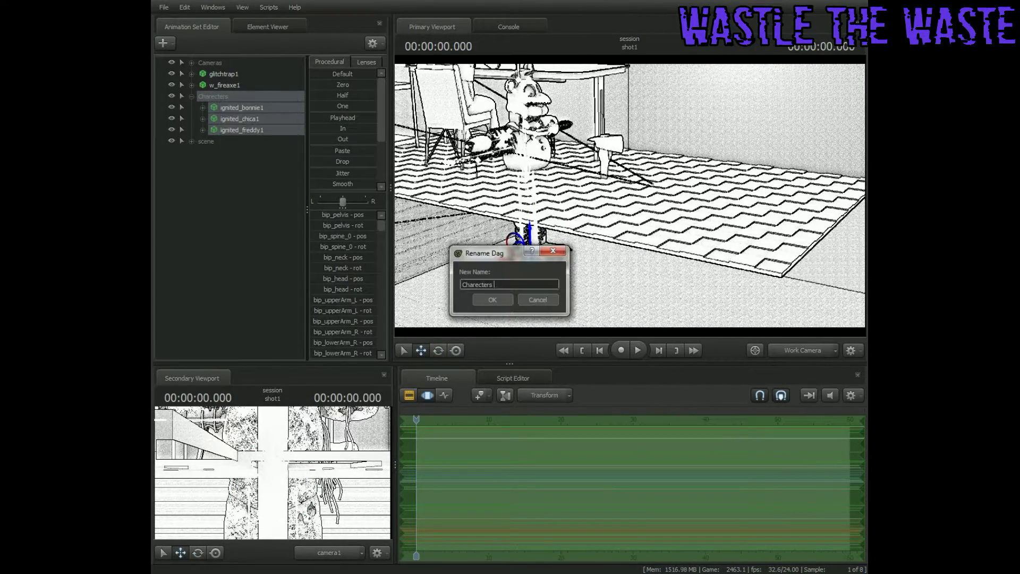
text(2nd)
key(Return)
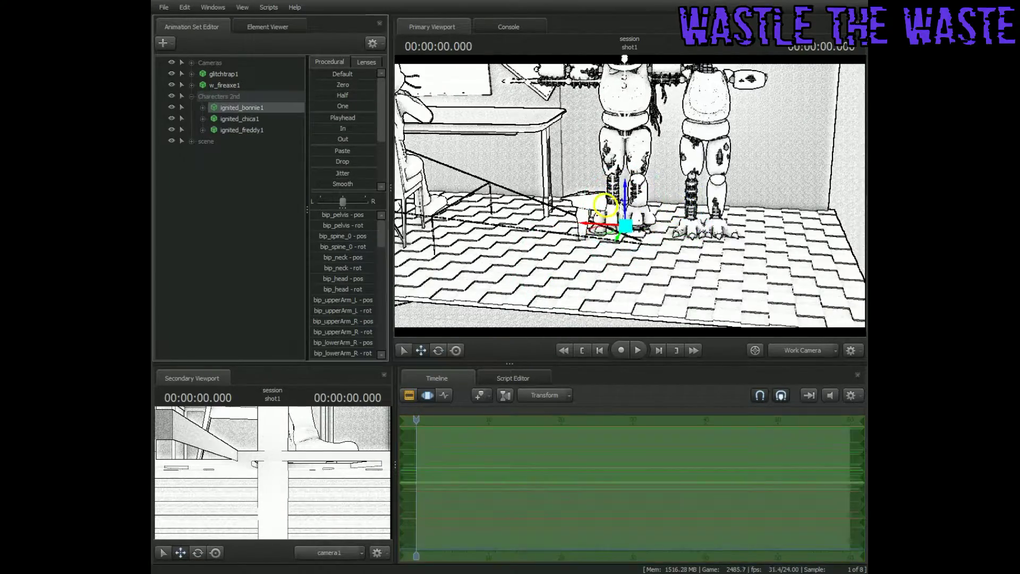
Line up the ignited Freddy and Bonnie models with Chica on the floor beside the desk
click(242, 129)
click(203, 107)
click(213, 119)
click(251, 129)
click(191, 97)
click(191, 108)
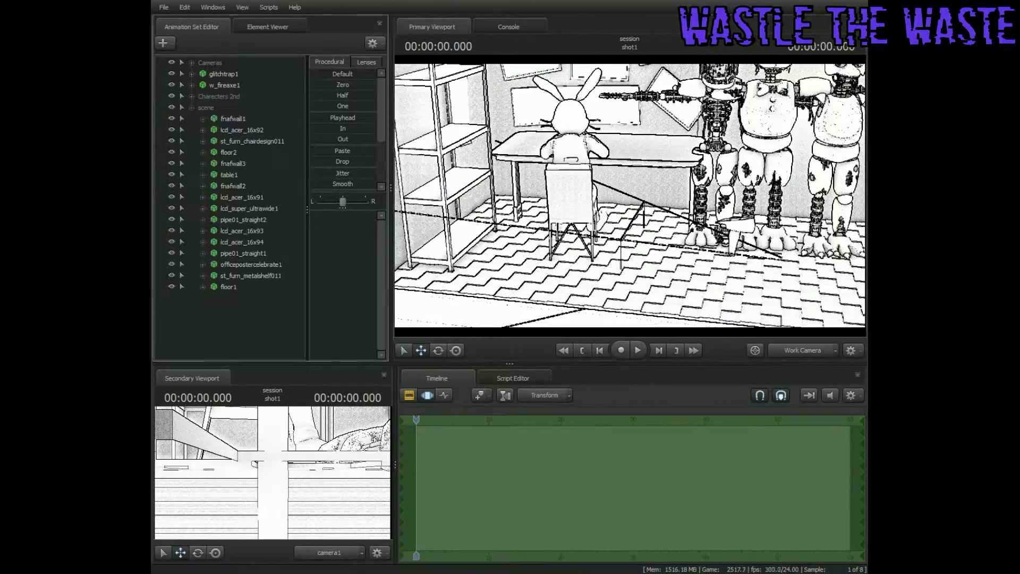
Lower ignited_bonnie to the floor beside the chair and rotate its bip_pelvis bone into a slumped position
click(191, 108)
click(242, 119)
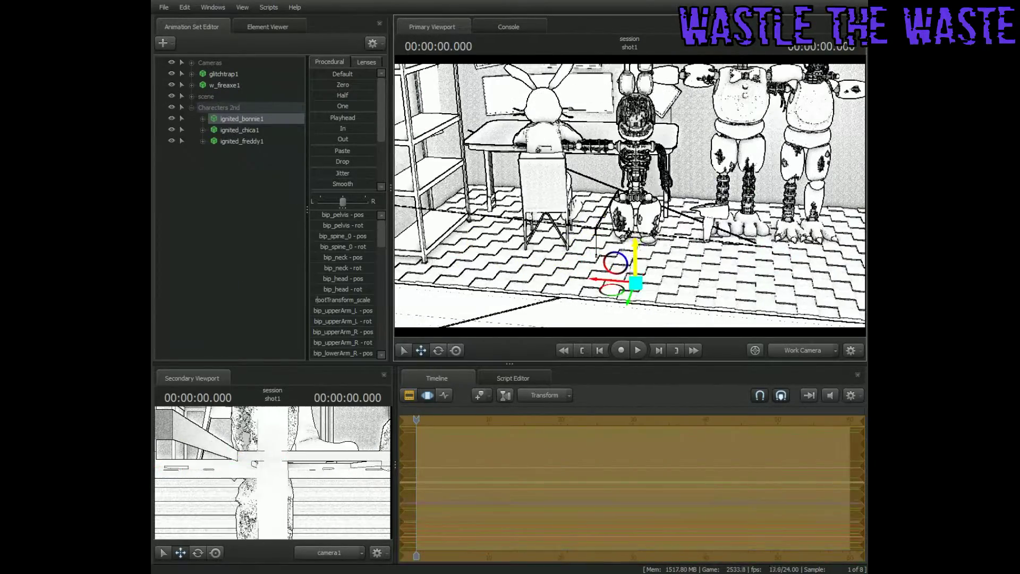
click(203, 118)
click(213, 129)
click(245, 152)
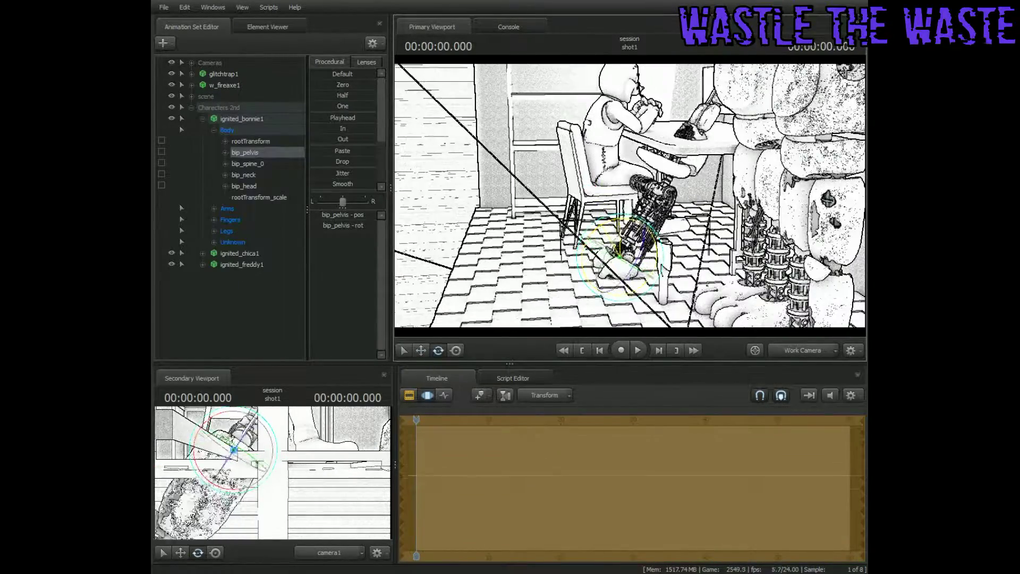
Pose Bonnie's legs and arms for sitting on the floor, rotating bones such as bip_knee_L and bip_upperArm_R
click(213, 231)
click(246, 253)
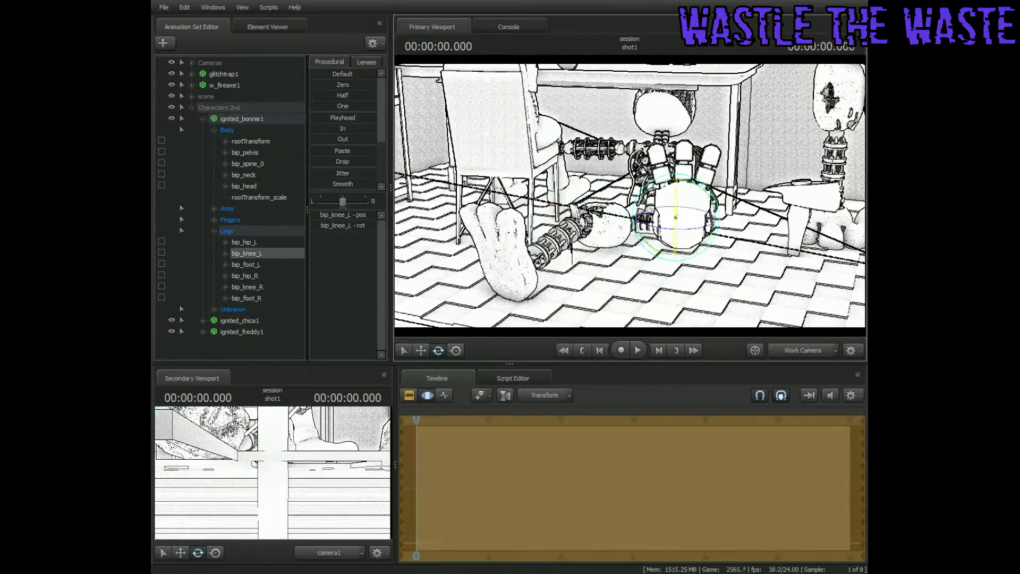
click(214, 208)
click(254, 230)
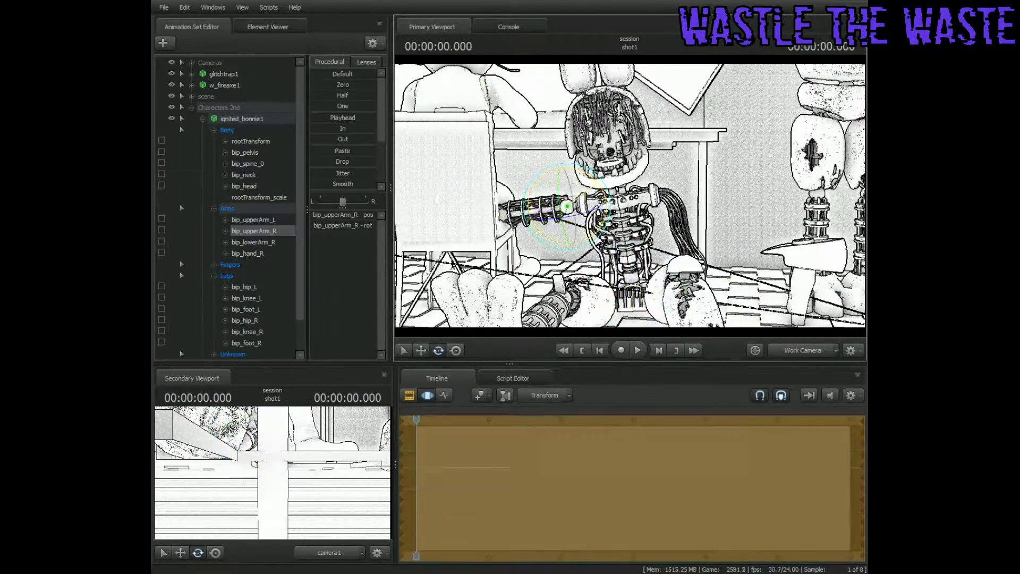
Curl the fingers of Bonnie's right hand by rotating the pinky and index bones
click(214, 264)
click(224, 275)
click(248, 276)
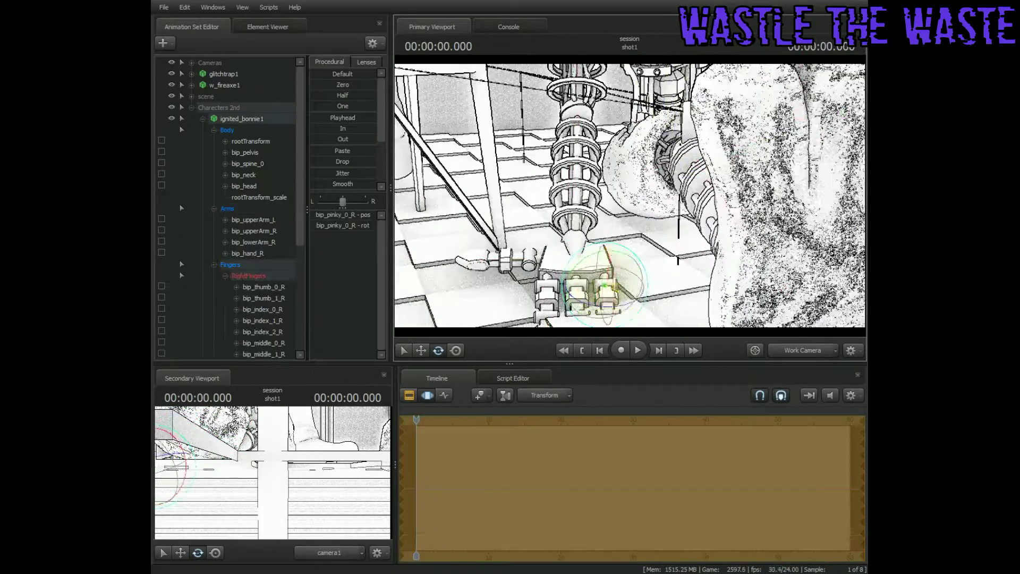
click(263, 309)
Tilt Bonnie's head to the side and bend the right ear with bip_ear_1_R
click(244, 185)
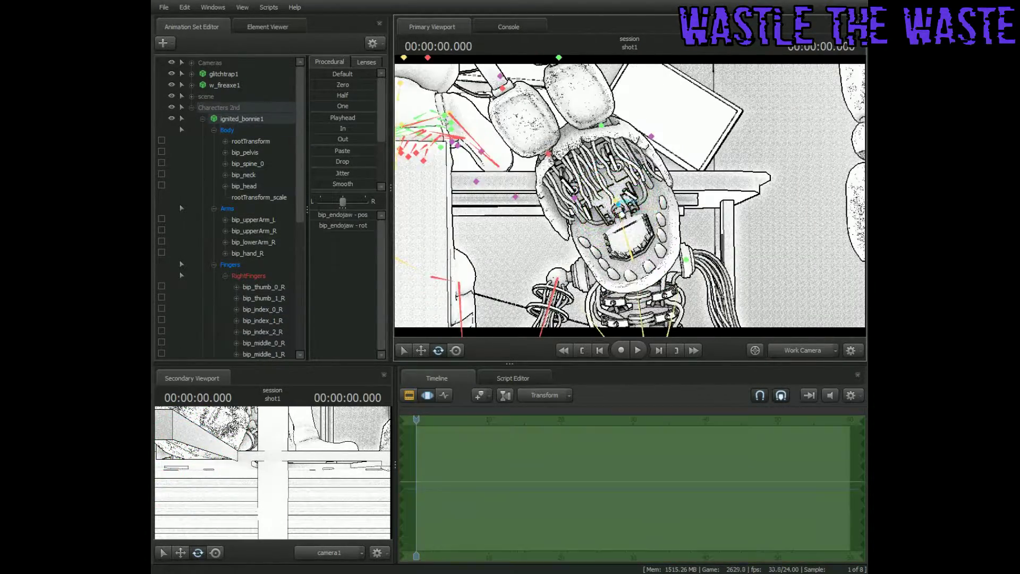
click(503, 88)
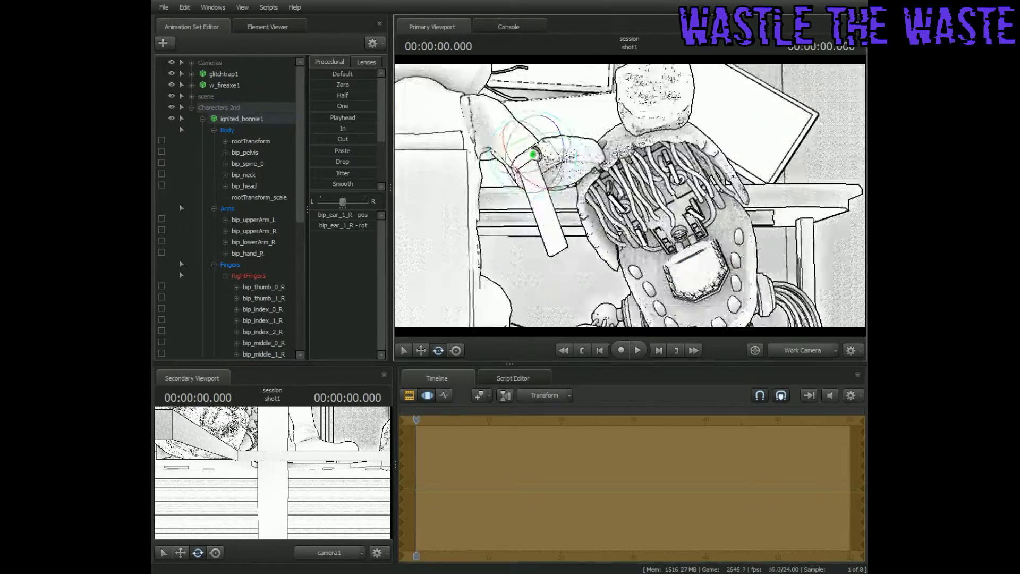
Move ignited_chica to the desk and lay its head on the tabletop using the bip_neck bone
click(239, 129)
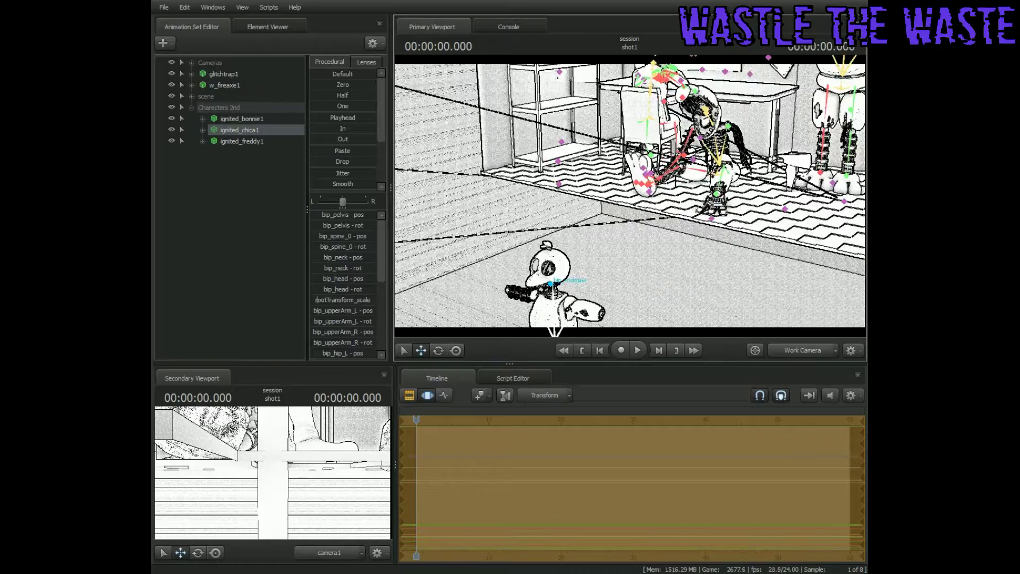
click(659, 173)
key(e)
key(f)
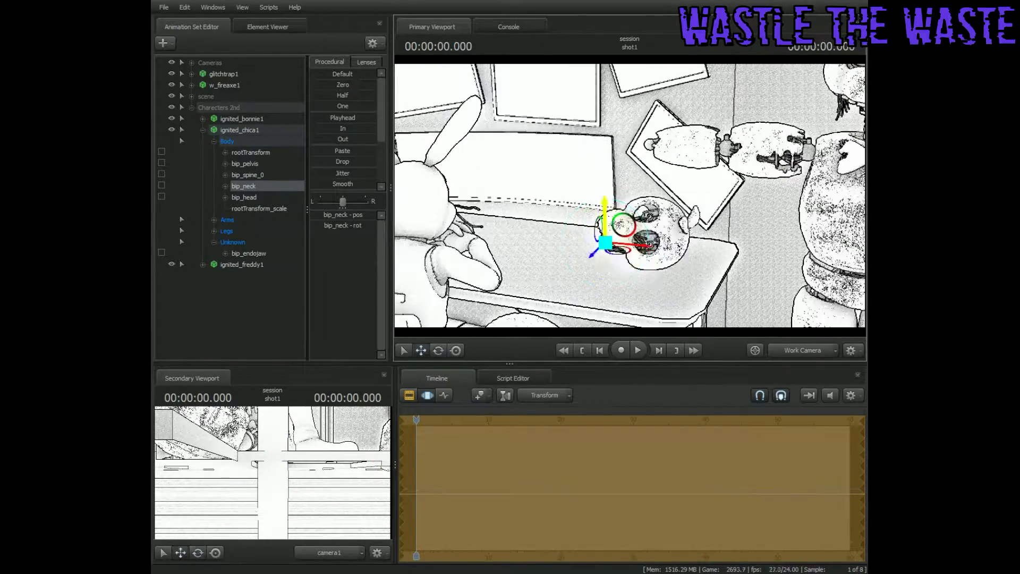
click(621, 209)
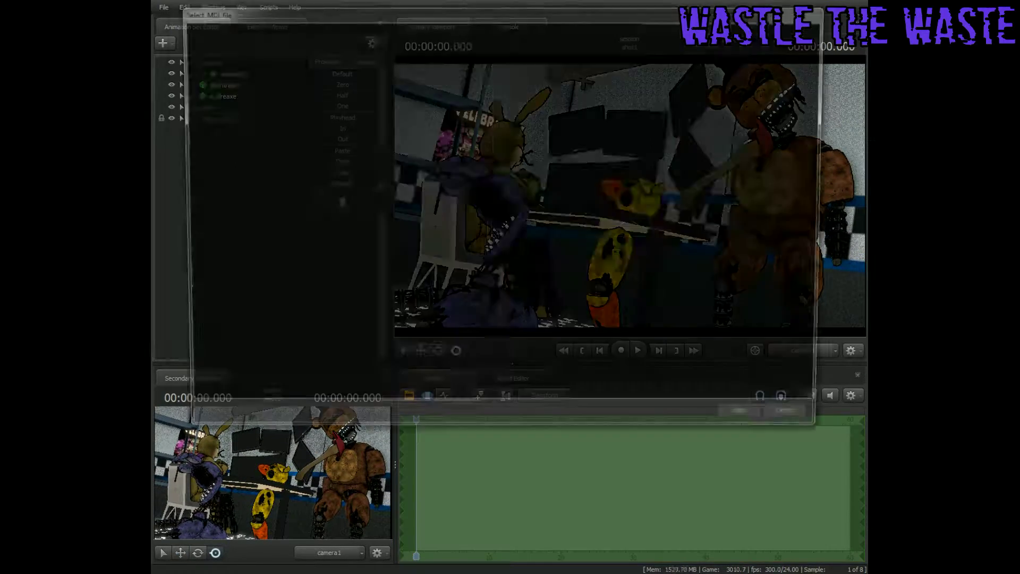
Filter the models for "Stylized Freddy" and add the unwithered Freddy model to the scene
text(Stylized Freddy)
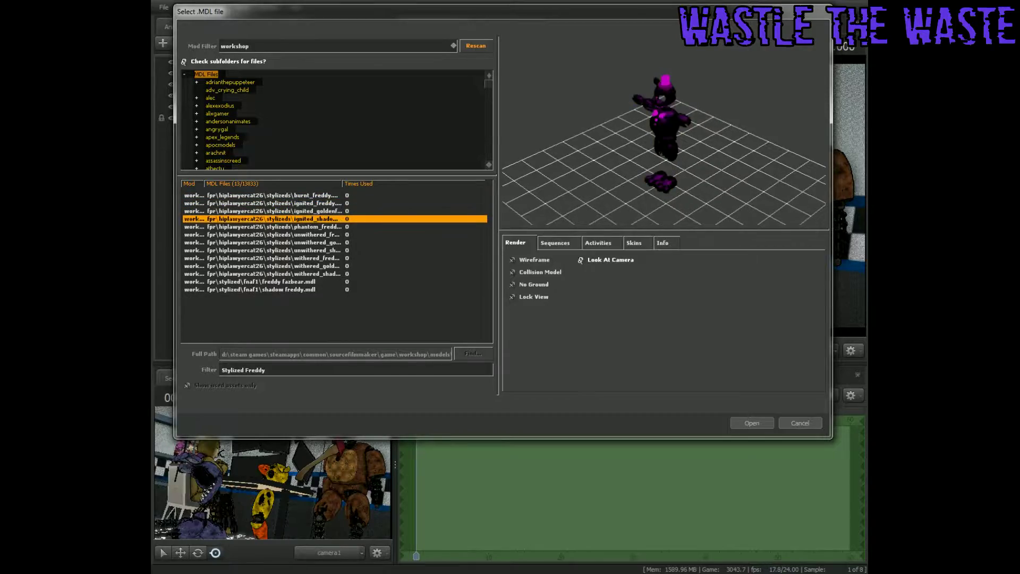
click(263, 235)
key(Return)
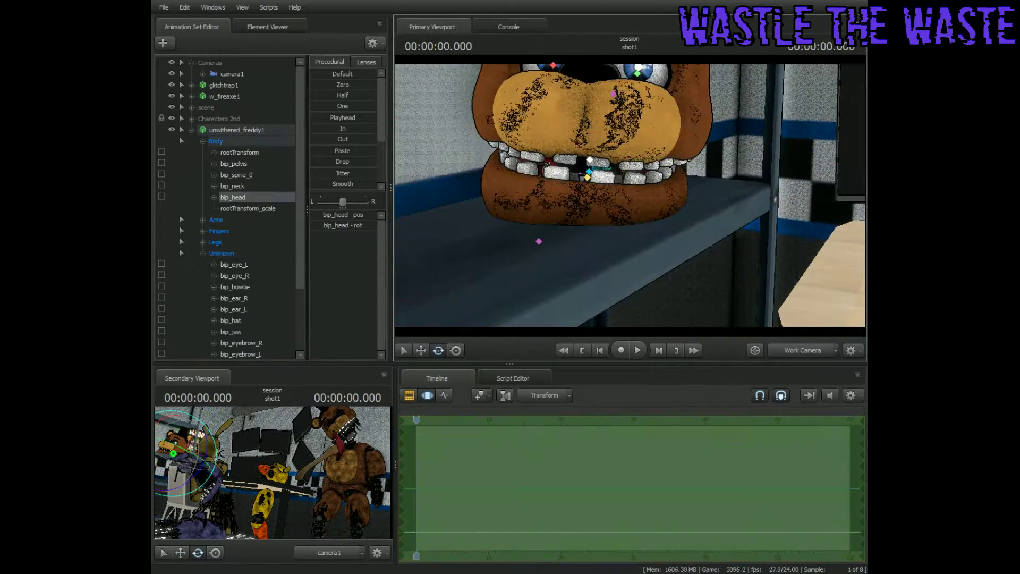
Pose the jaw, eyebrows and ears of the unwithered Freddy head on the shelf
click(231, 331)
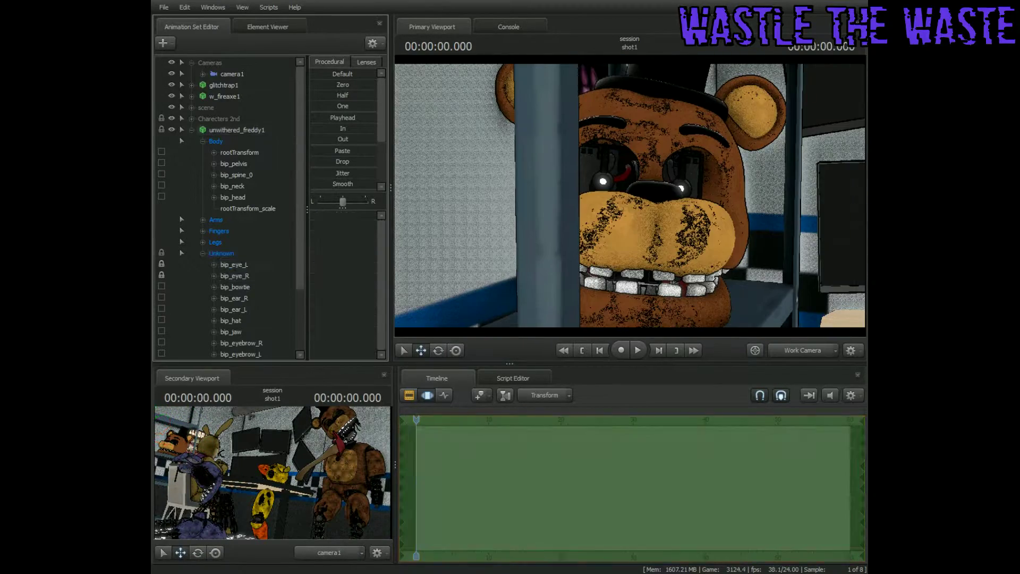
click(240, 354)
click(241, 342)
click(234, 309)
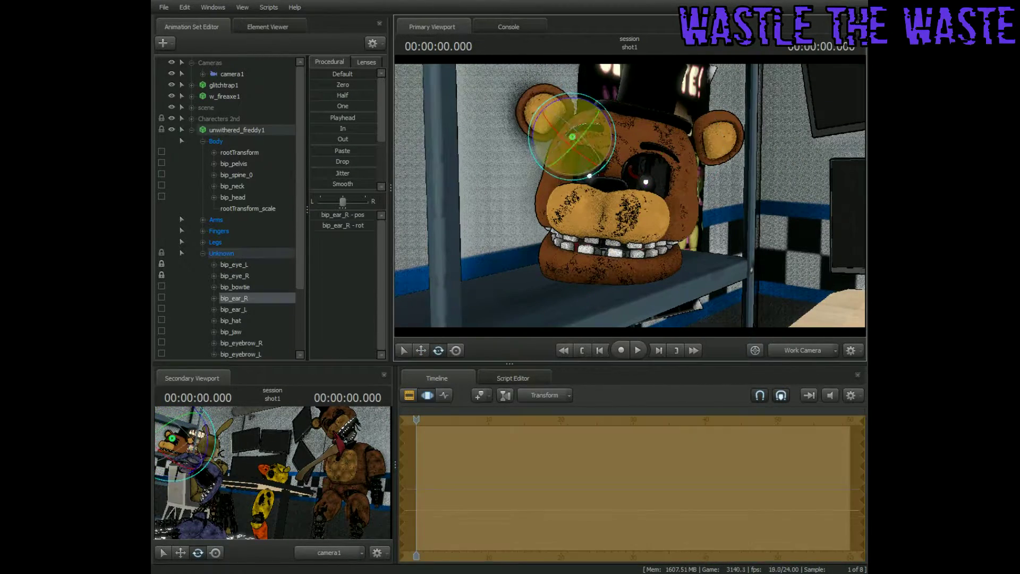
click(231, 332)
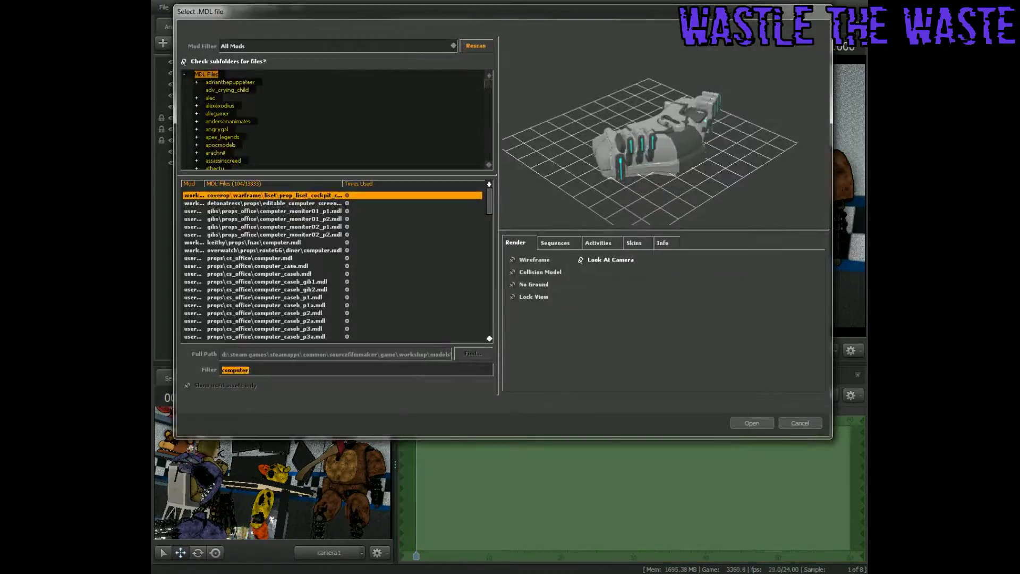
Search all mods for "poster" and add the Let's Party poster model to the scene
text(poster)
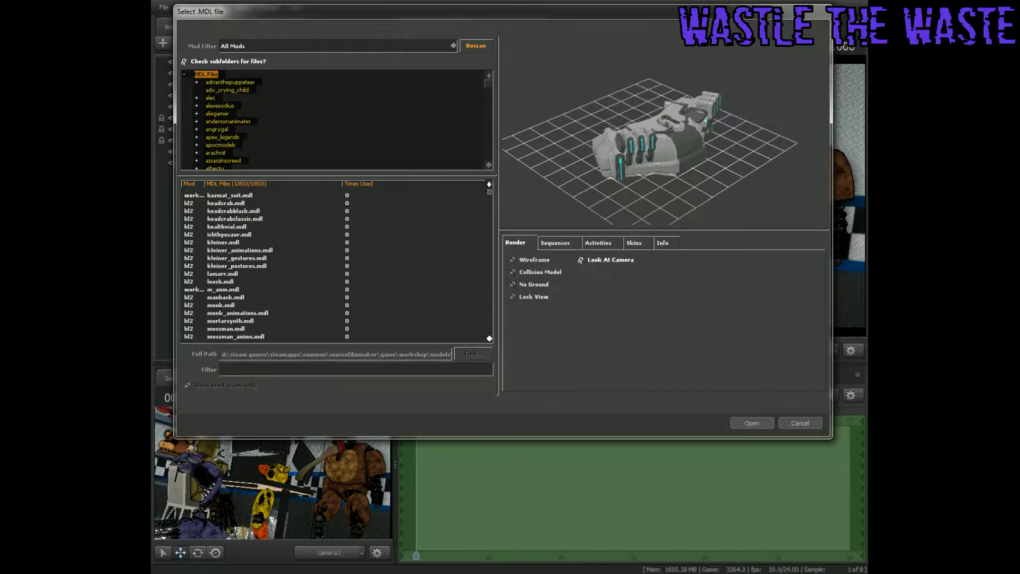
double_click(256, 305)
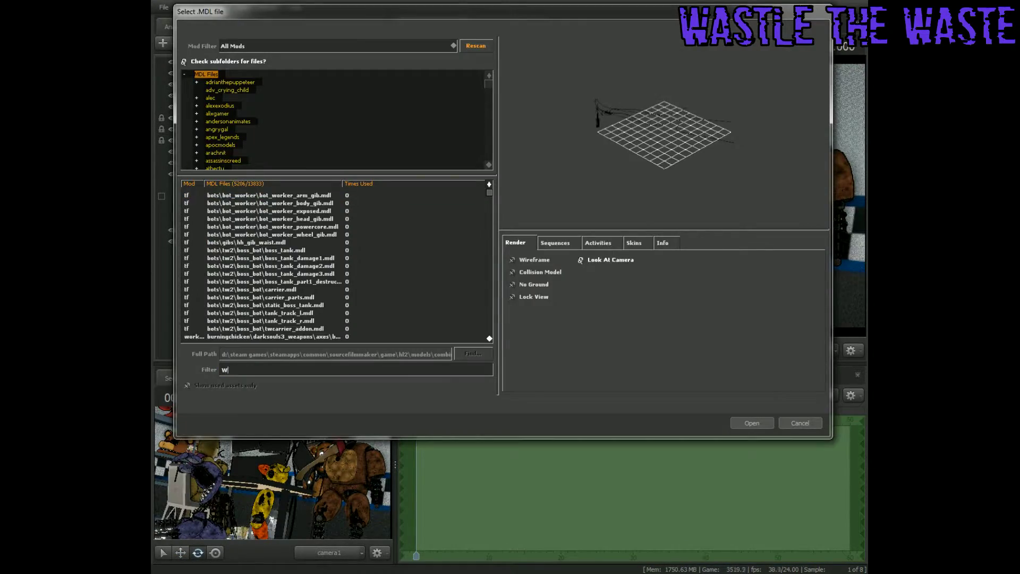
Restrict the "Wall" model search to the workshop mod and add the wall_other and wall_blood models
click(438, 45)
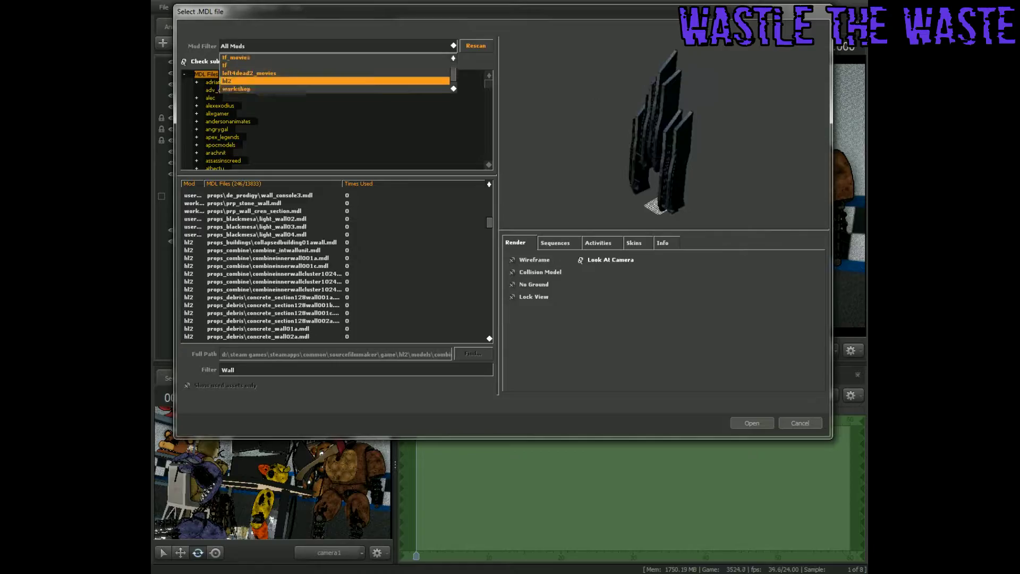
click(438, 55)
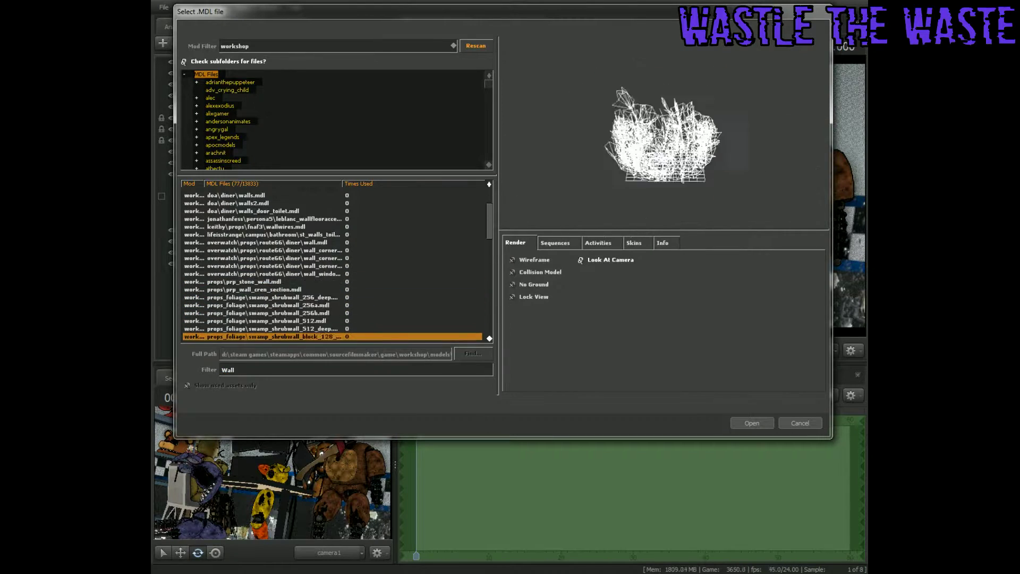
Search for "knife" models, change the mod filter and add the c_ava_roseknife model
text(fe)
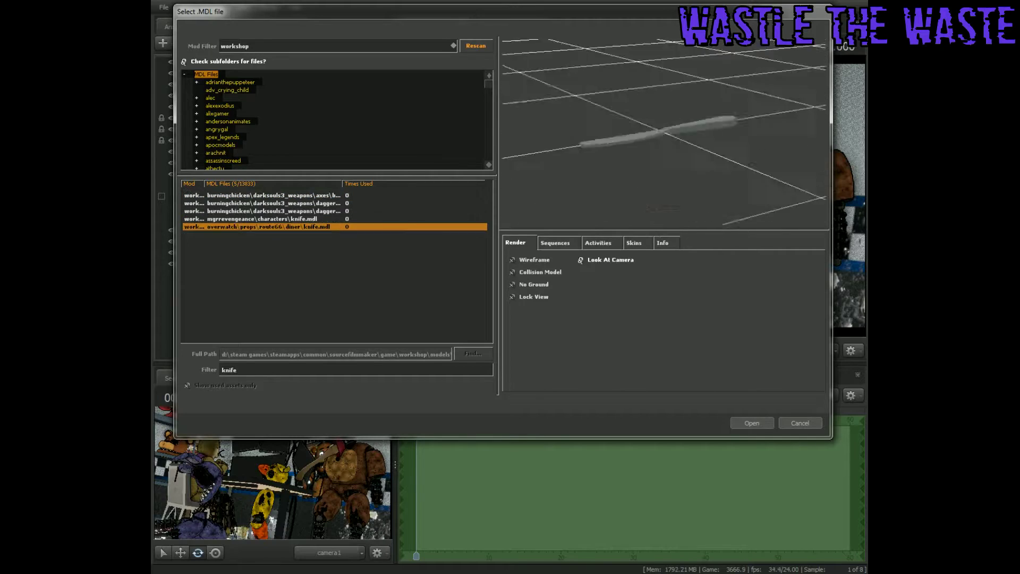
click(335, 46)
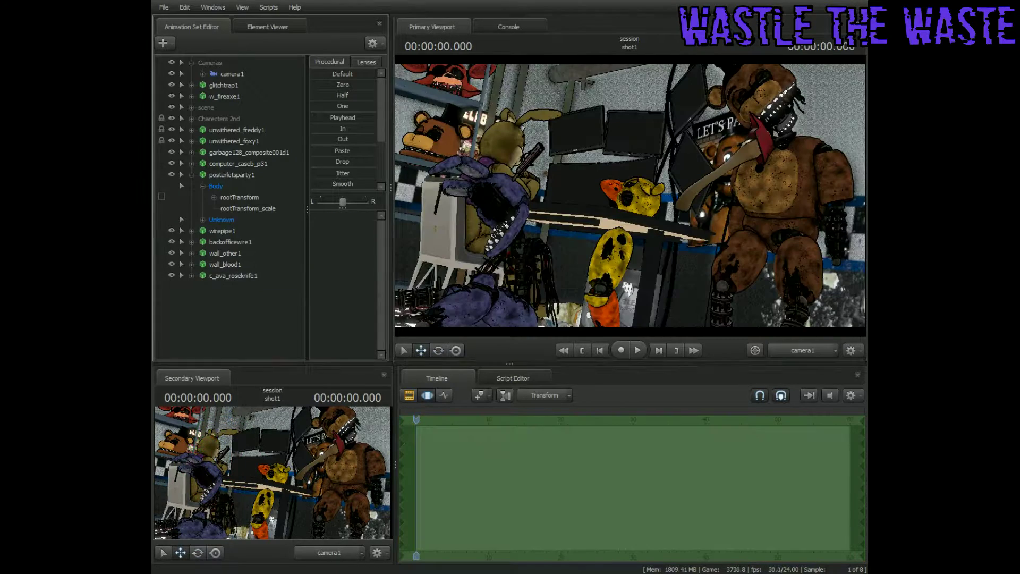
Move the added poster, computer, garbage, wire and wall props into the scene group
right_click(259, 248)
click(297, 314)
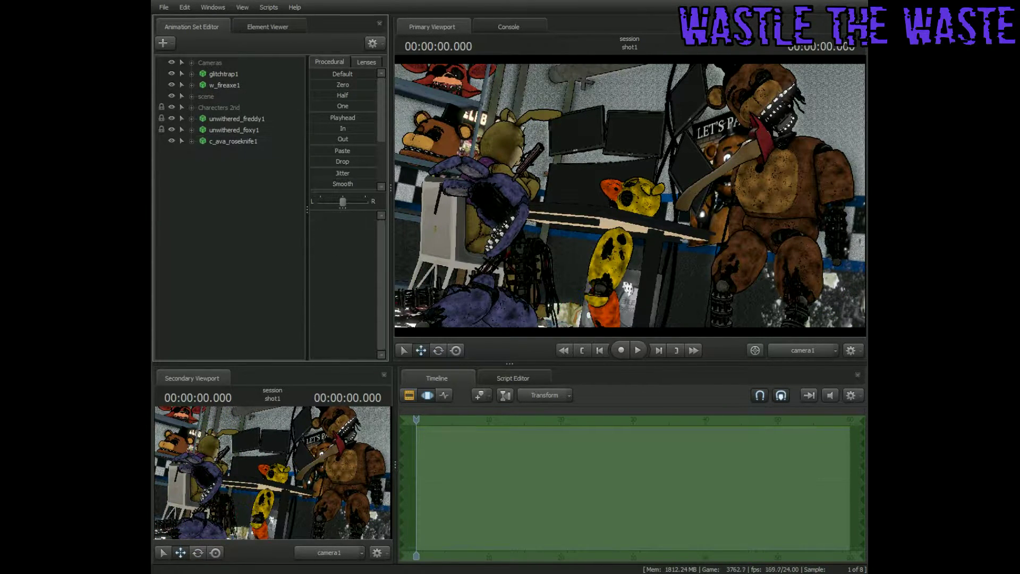
Create a light for the shot in a "Lights" group and add a second light to it
right_click(239, 188)
click(287, 203)
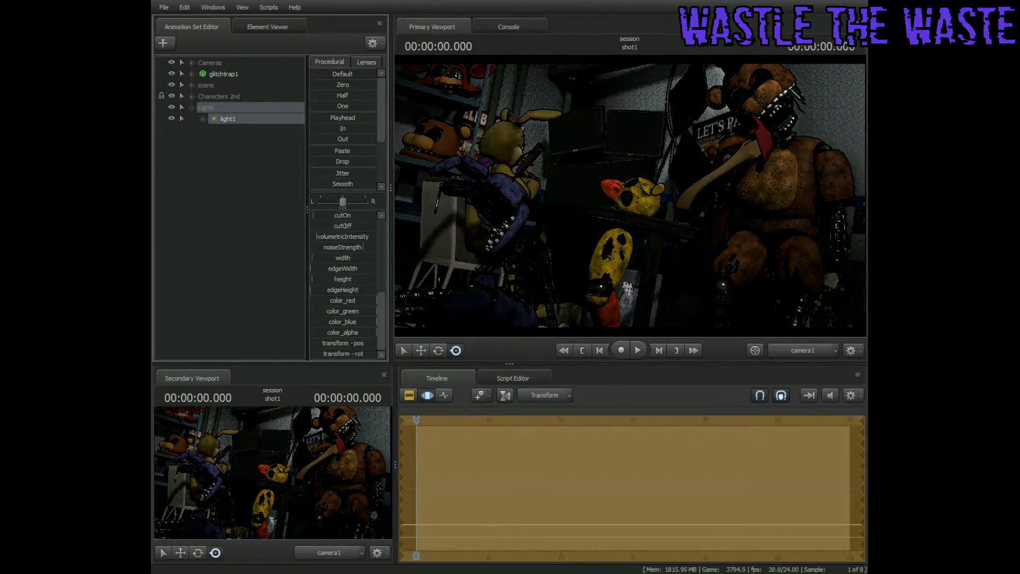
click(227, 130)
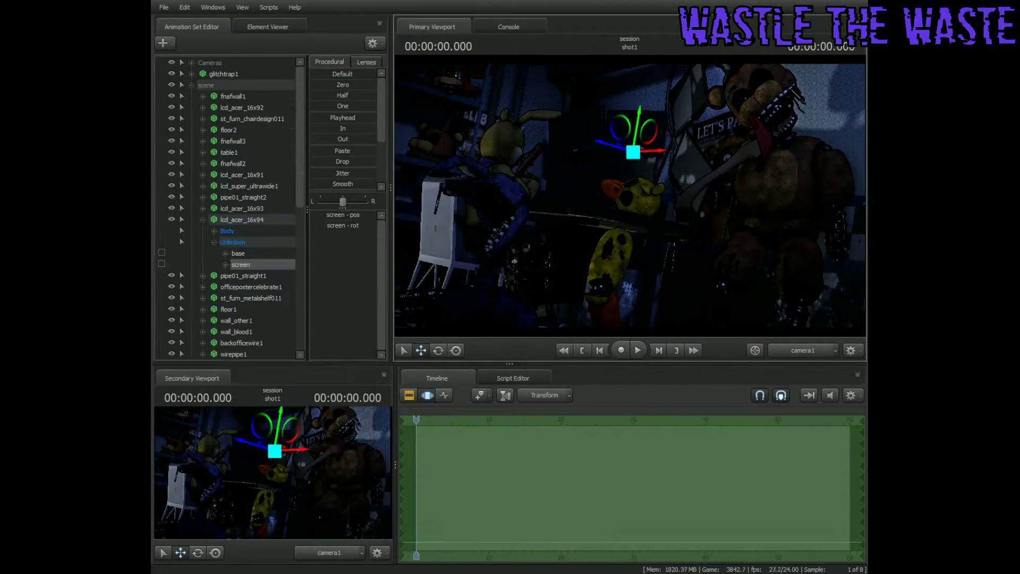
Change the skins of the lcd_acer_16x9 monitors and lcd_super_ultrawide1 to bright green screens
click(241, 208)
right_click(242, 208)
click(287, 366)
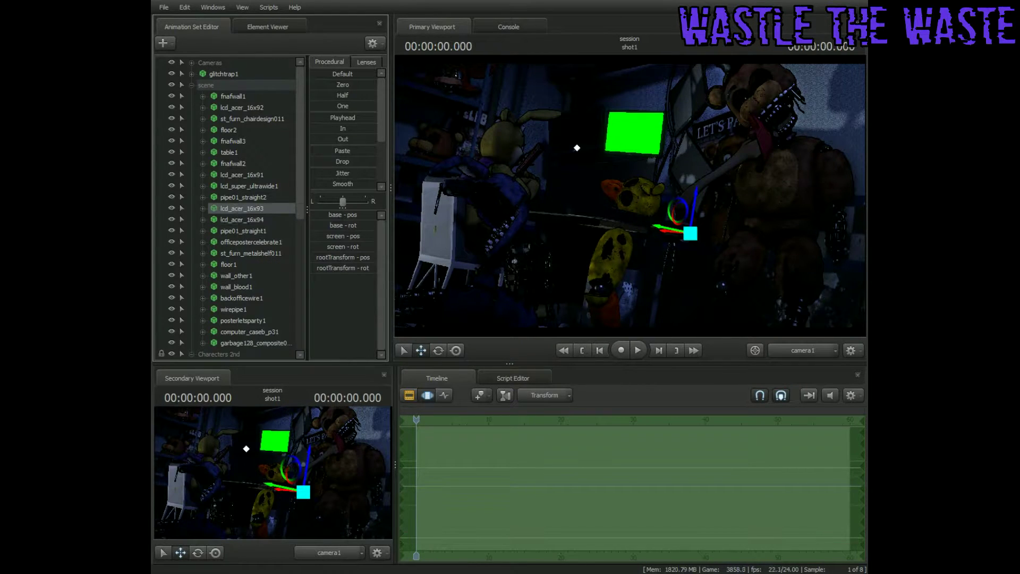
click(244, 230)
click(242, 174)
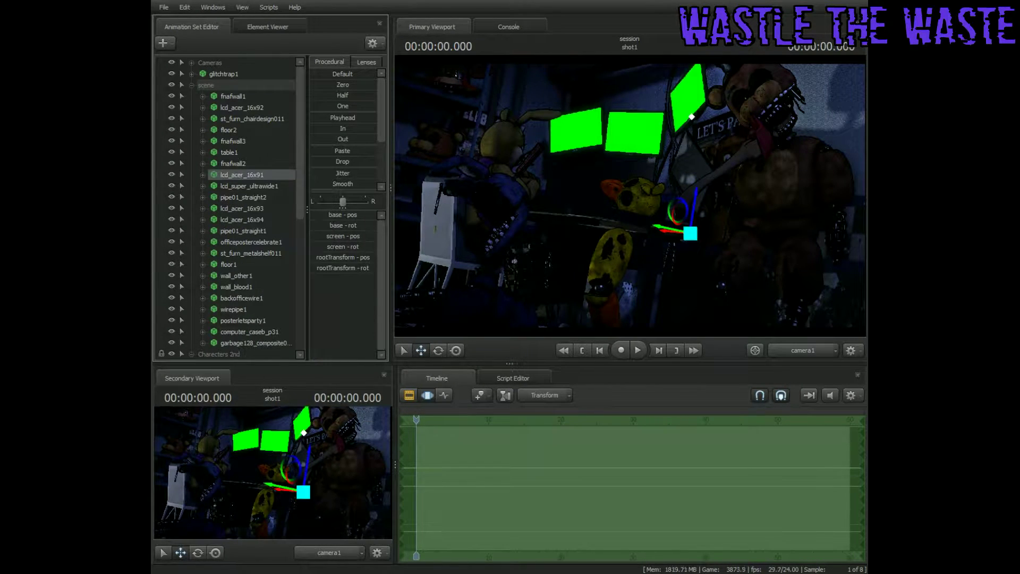
right_click(242, 174)
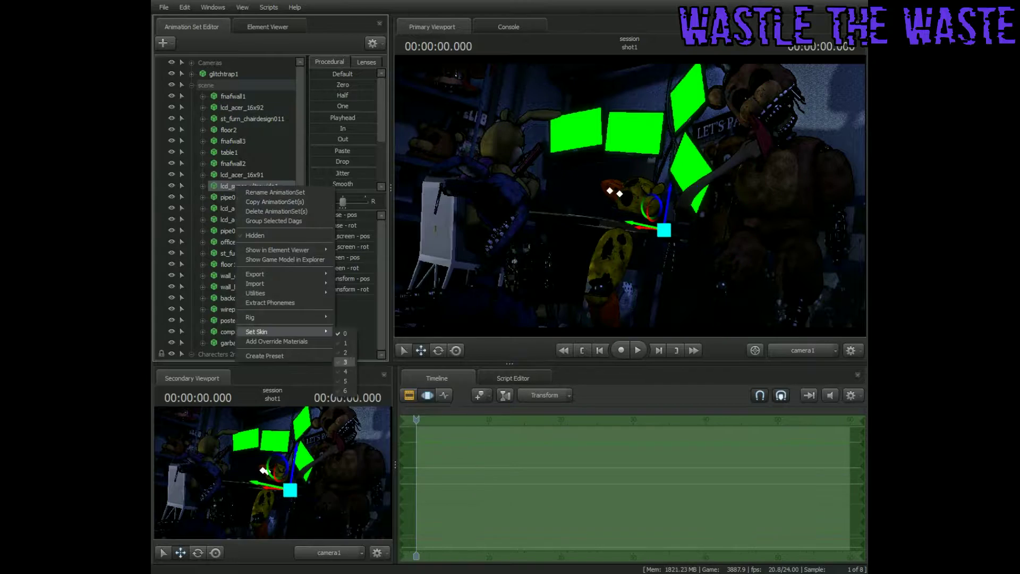
click(287, 335)
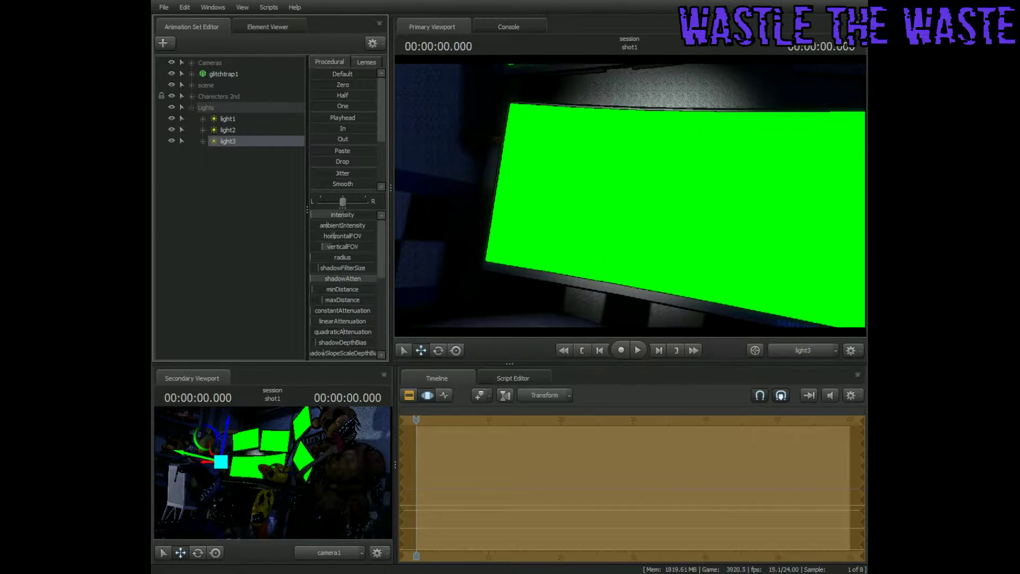
Add a light to the "Lights" group that casts a green glow on Glitchtrap's face
key(ctrl+z)
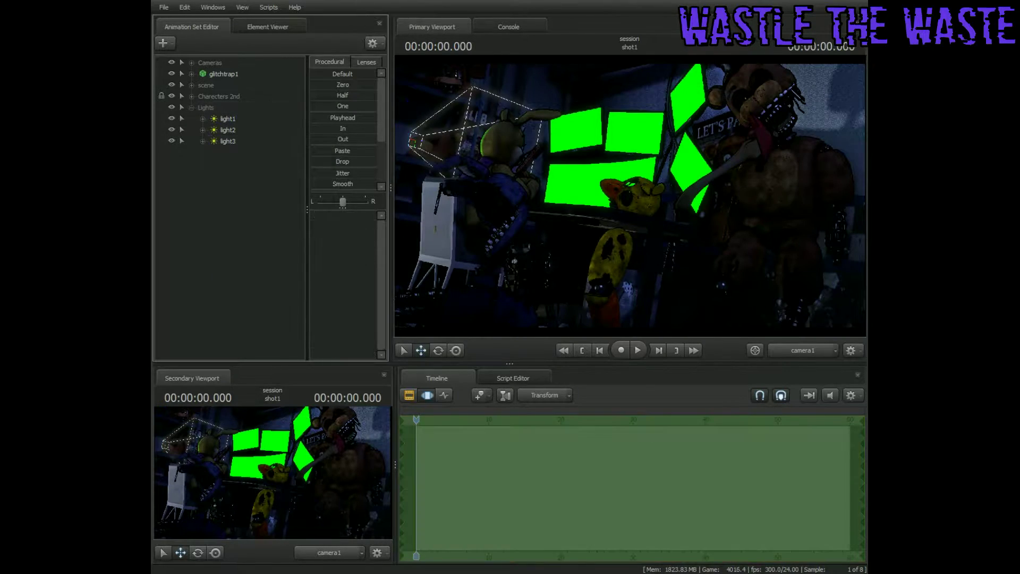
right_click(228, 141)
click(249, 159)
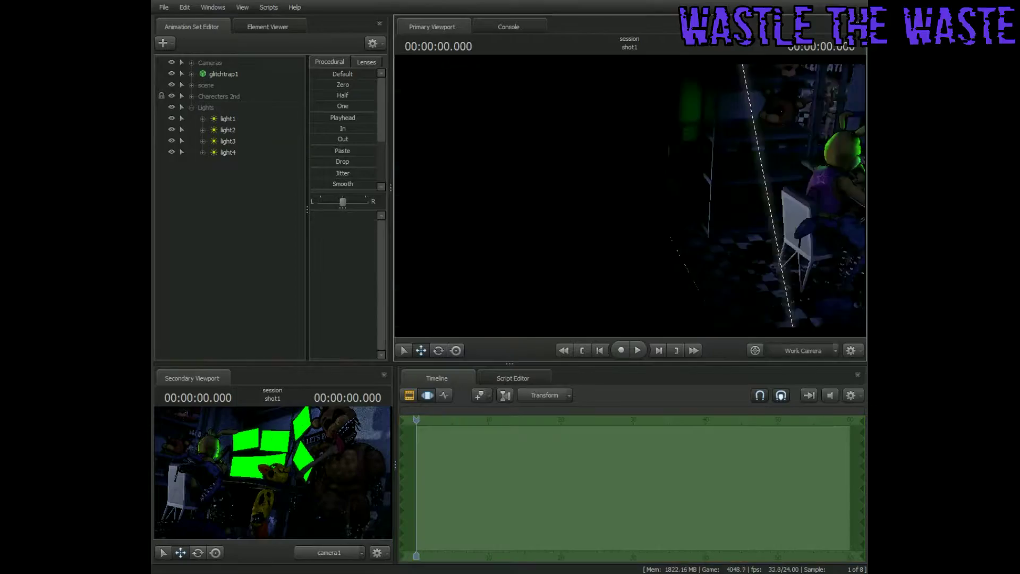
Add a green light aimed at Glitchtrap's torso and one more light to the "Lights" group
right_click(207, 147)
click(297, 241)
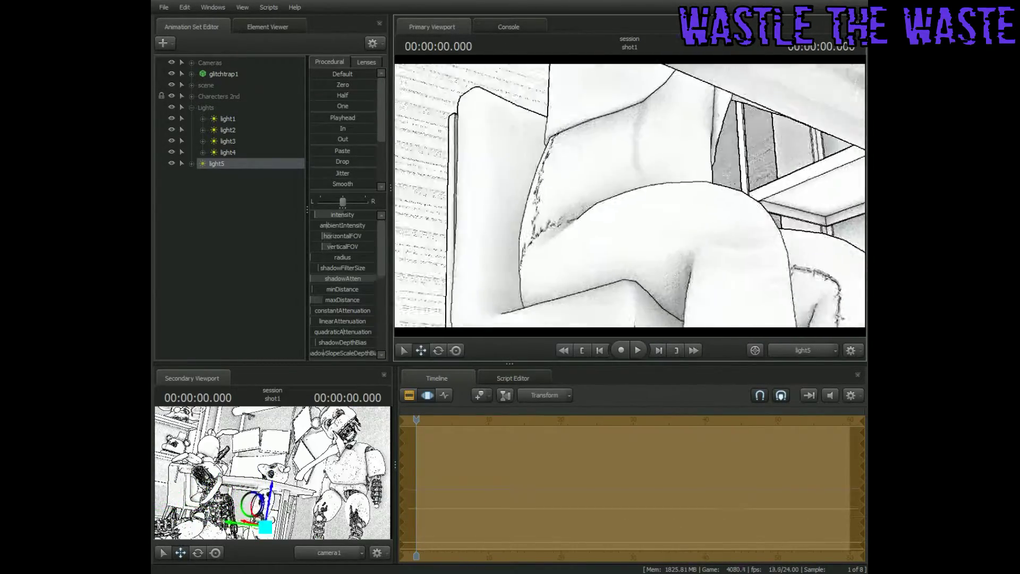
key(Return)
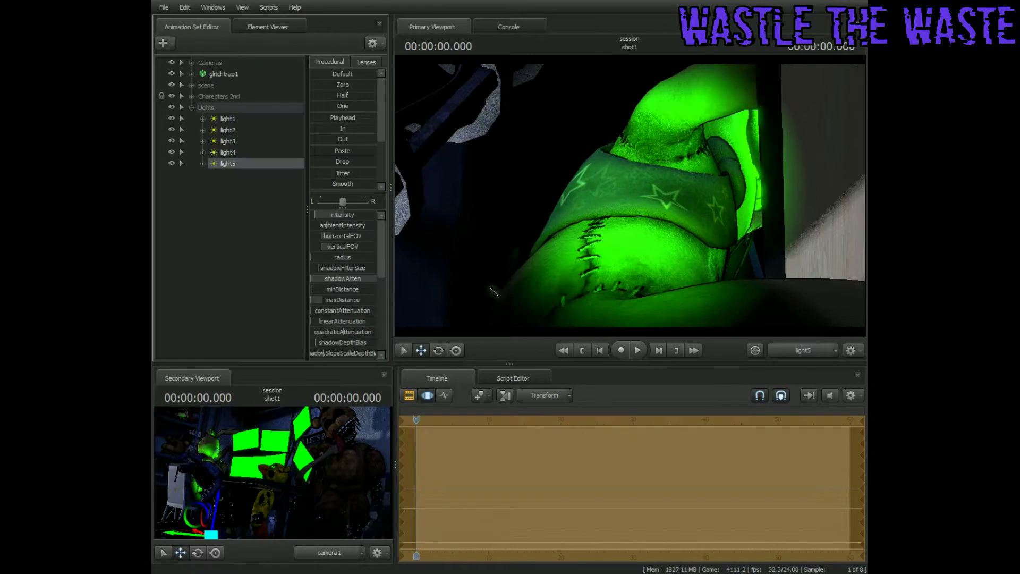
key(ctrl+1)
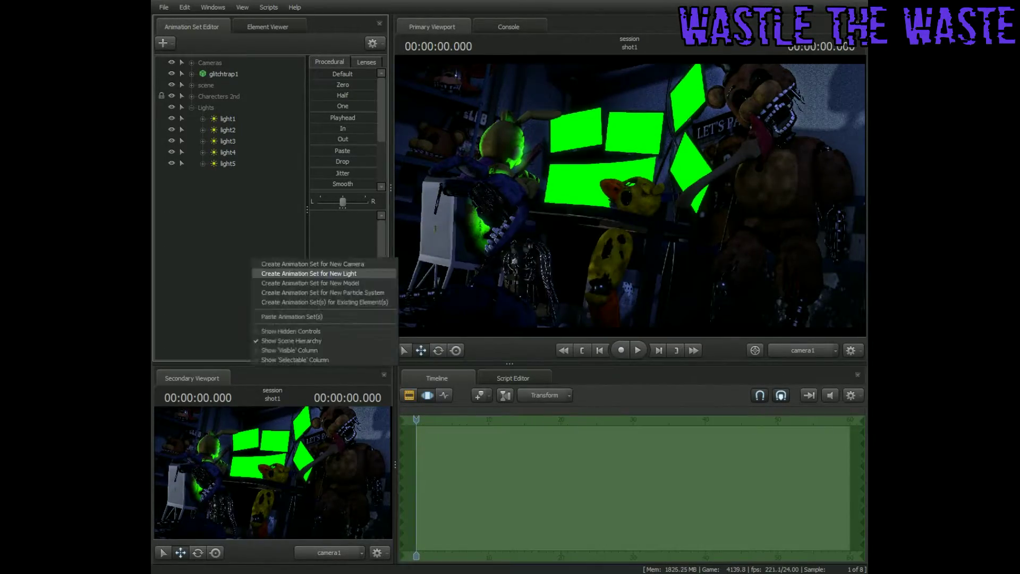
click(277, 272)
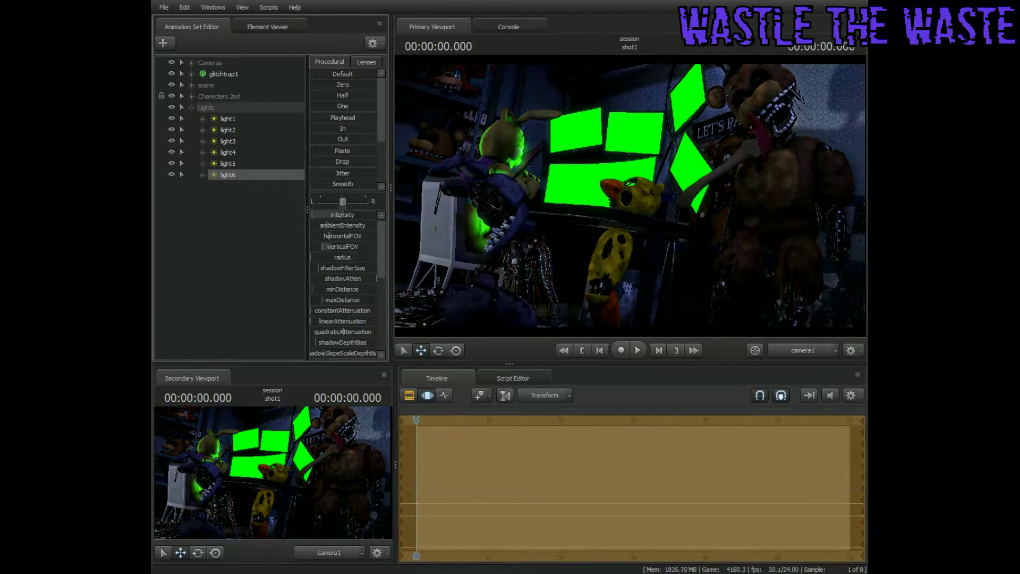
Remove the desk lamp and add the props_residue\industrial_lamp01.mdl model from the "lamp" models
scroll(343, 284, down, 5)
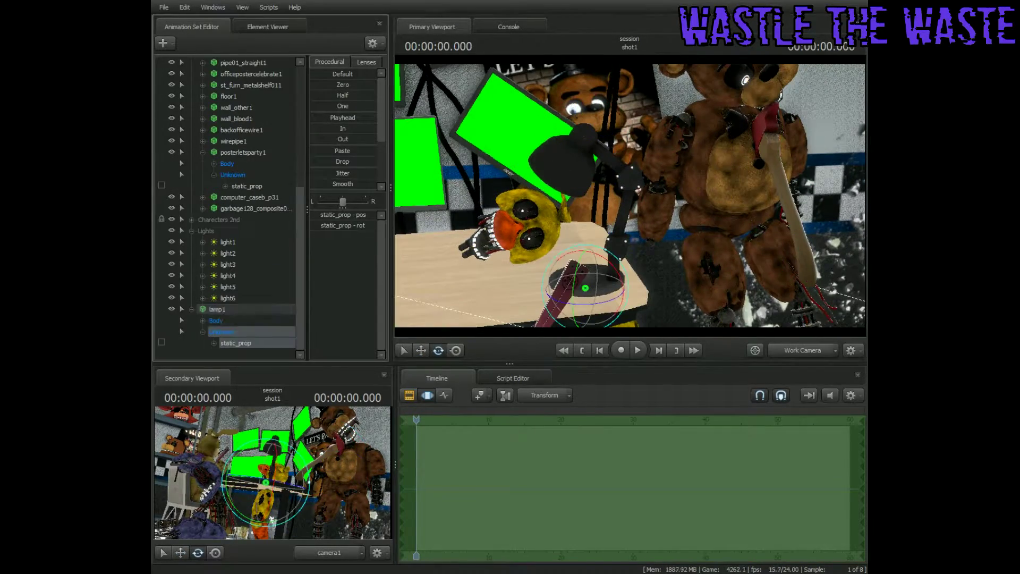
right_click(199, 355)
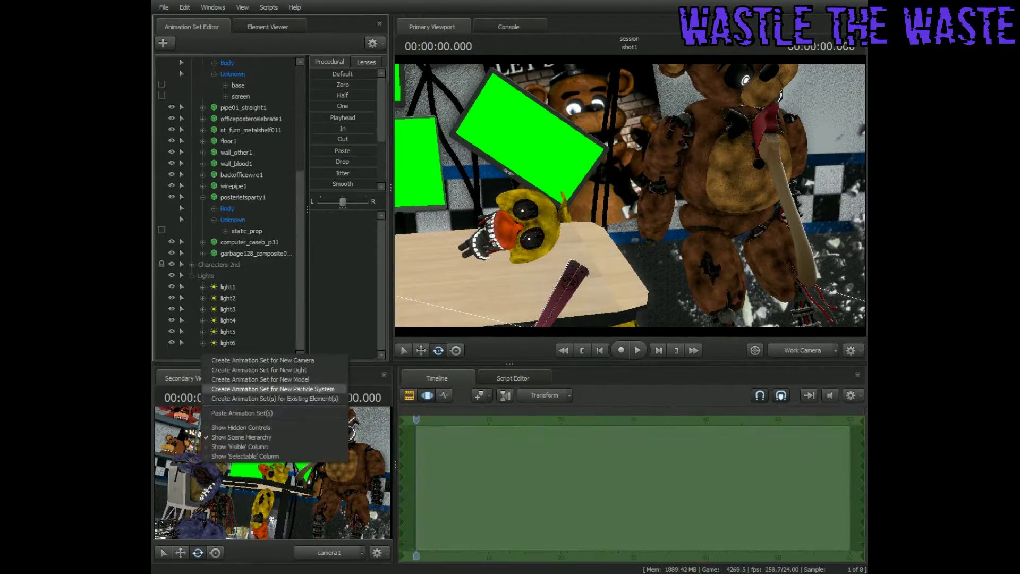
click(234, 391)
click(270, 320)
scroll(334, 265, down, 2)
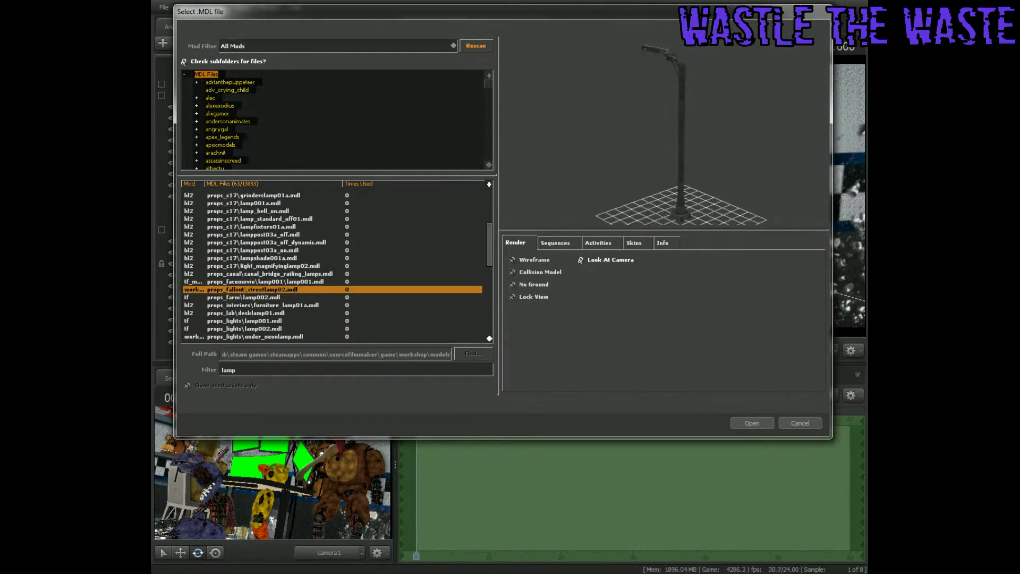
double_click(246, 313)
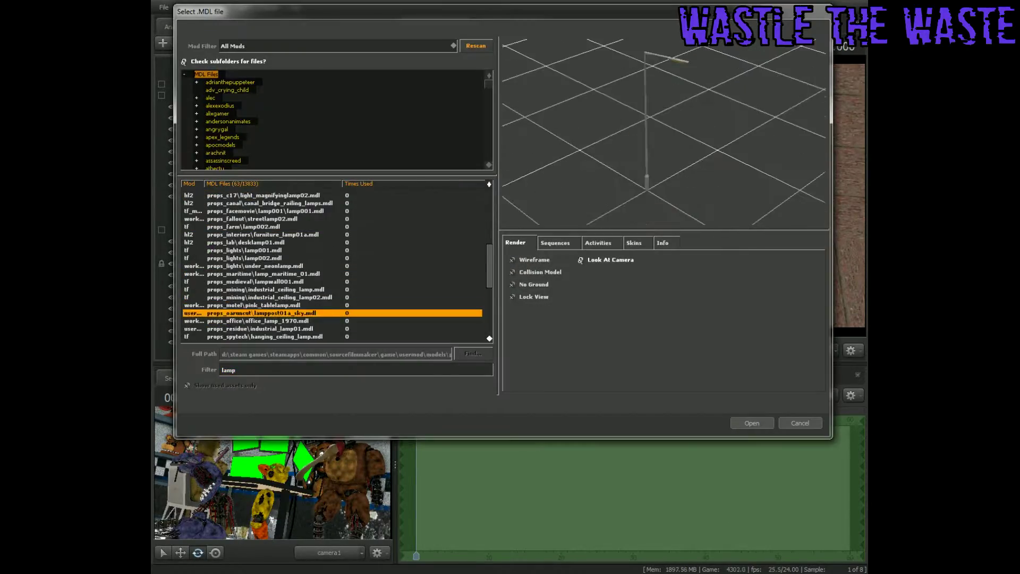
key(Return)
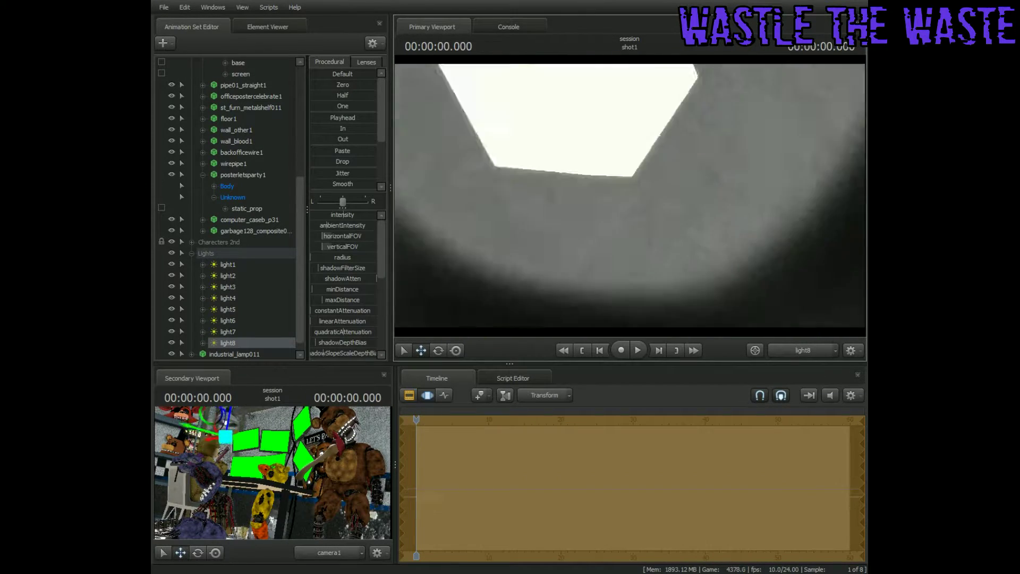
Aim a light from the hanging lamp at the monitors and add another light inside the lampshade to the "Lights" group
right_click(632, 194)
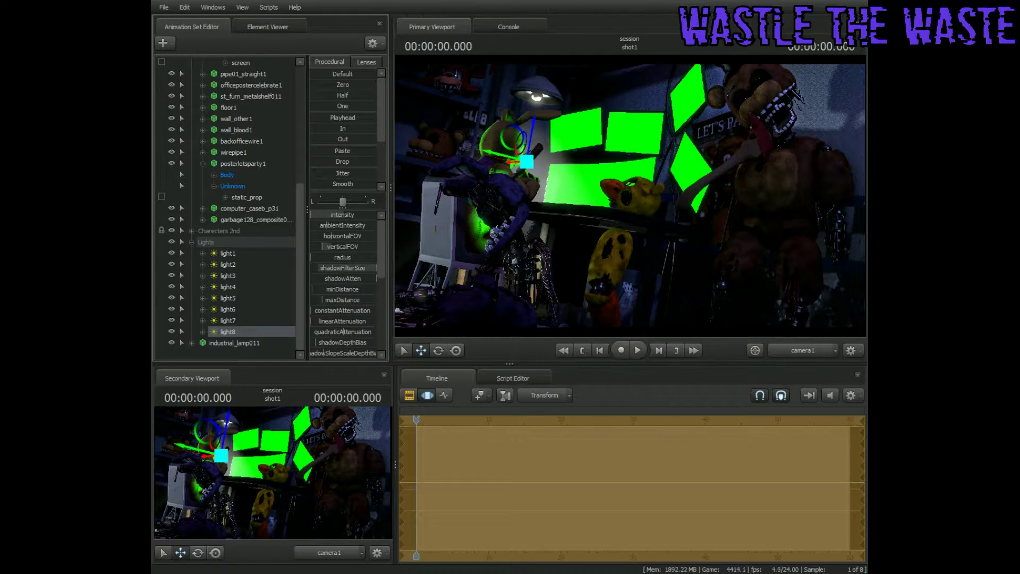
right_click(509, 214)
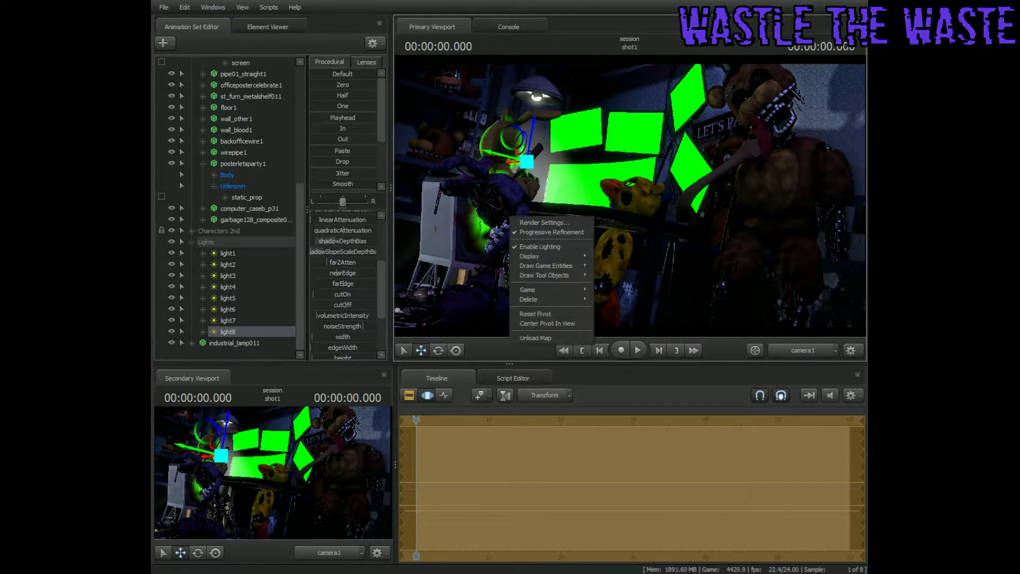
click(537, 230)
drag(217, 343, 244, 231)
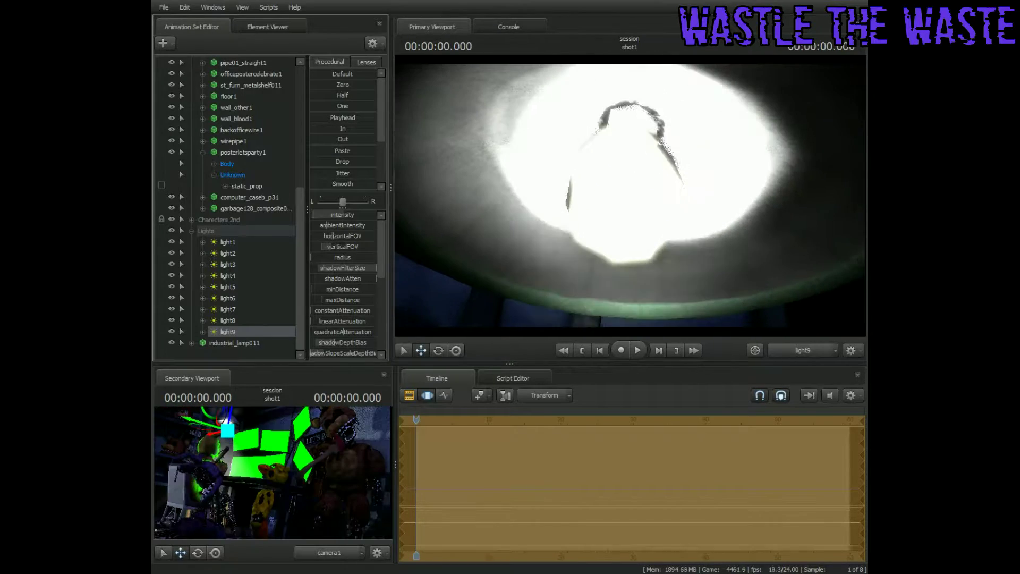
key(ctrl+z)
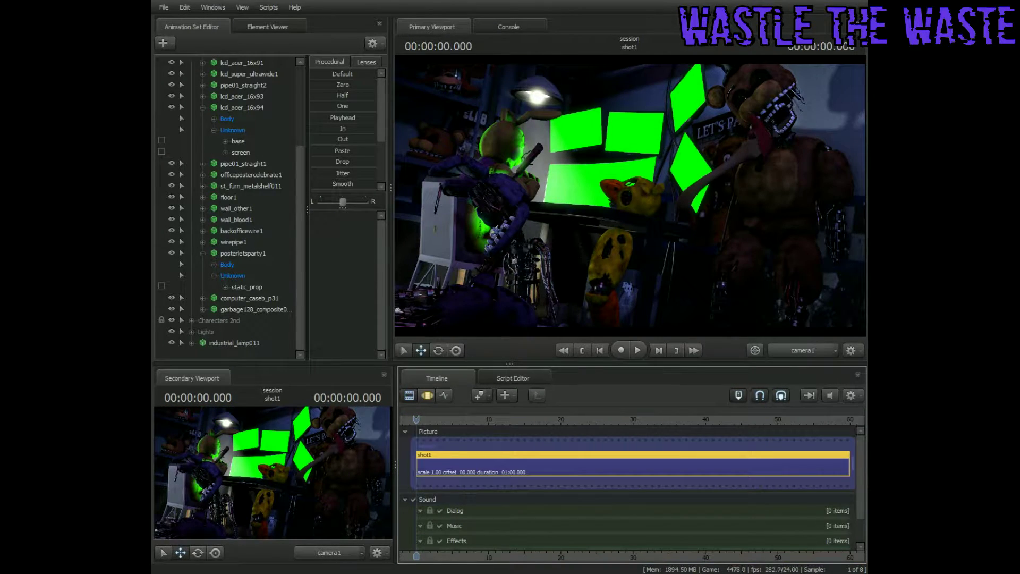
Select light7 at the hanging lamp in the "Lights" group and show its frustum
click(228, 309)
click(224, 332)
right_click(223, 332)
click(261, 467)
right_click(226, 333)
click(227, 309)
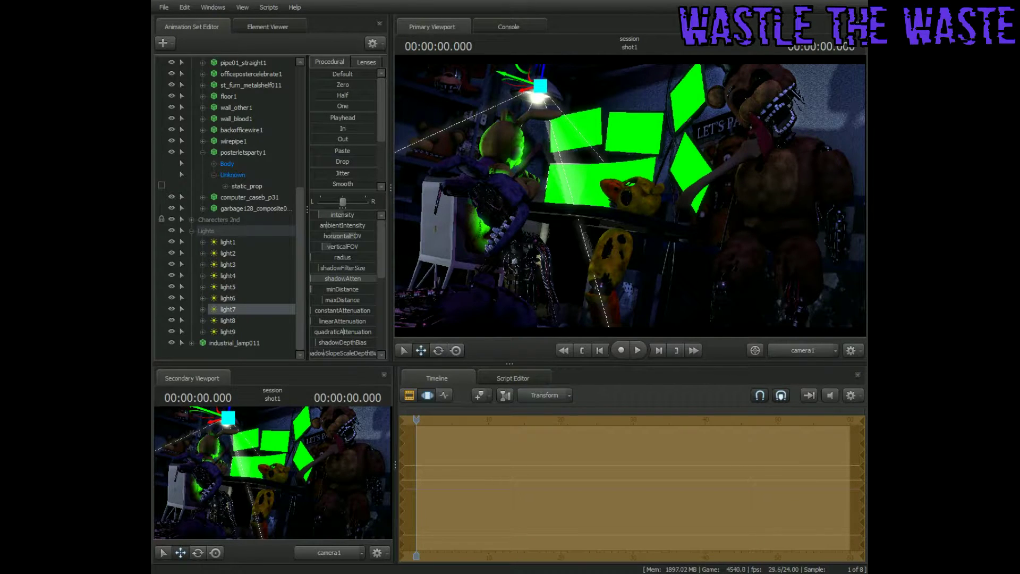
key(F1)
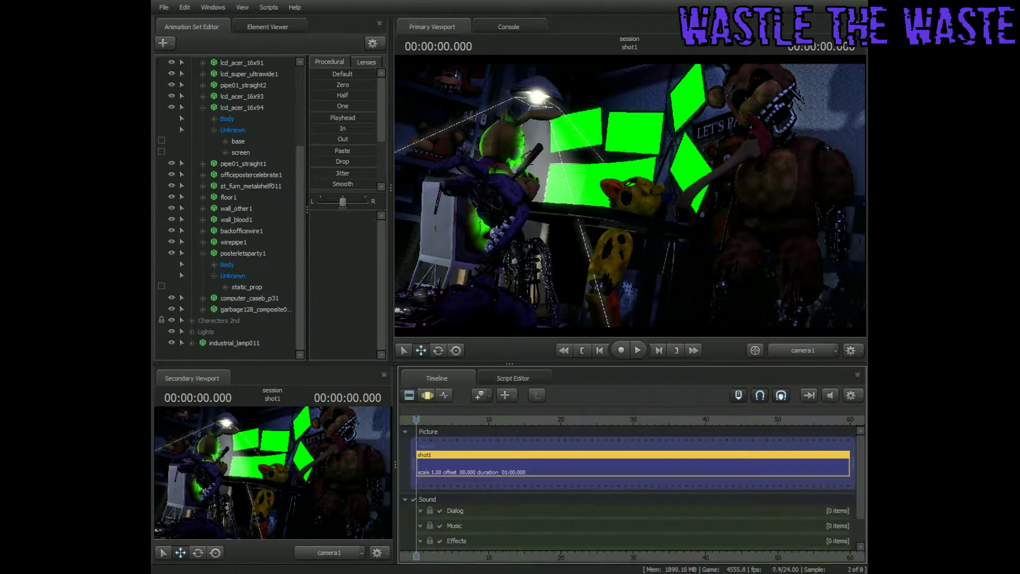
Create another light, move it into the "Lights" group and place it near Glitchtrap
right_click(228, 352)
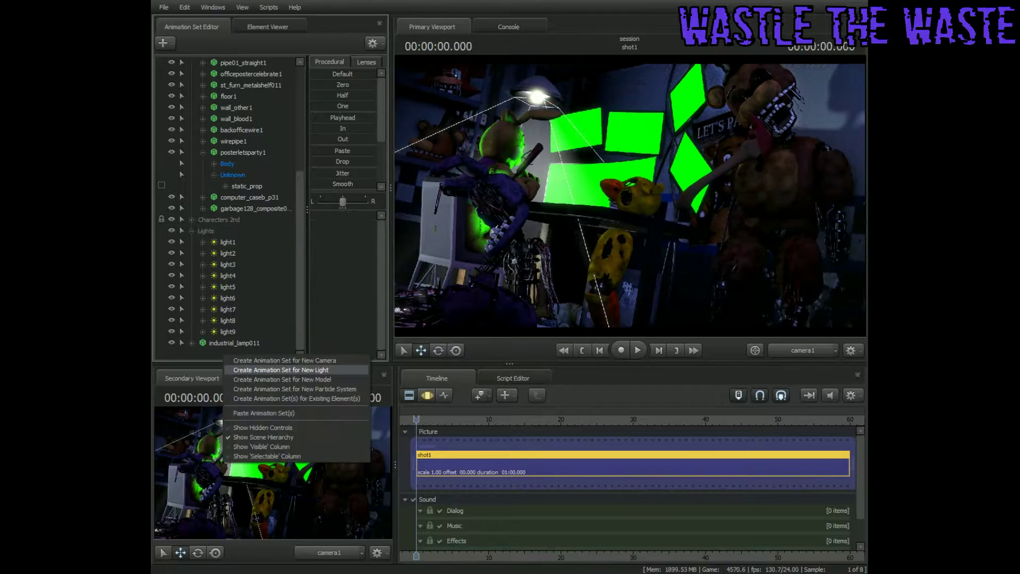
click(265, 372)
click(510, 298)
drag(629, 197, 624, 212)
right_click(633, 201)
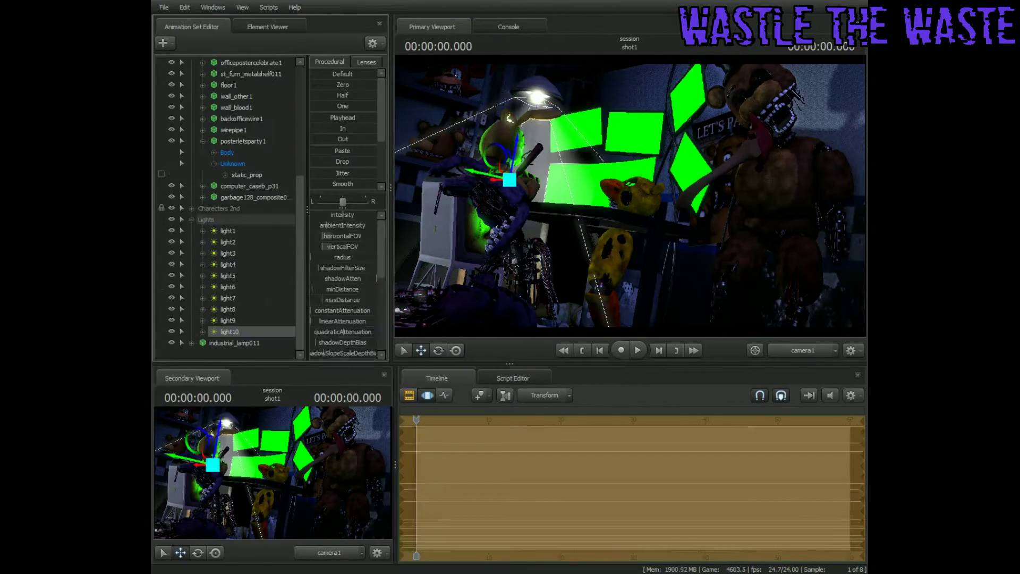
Recolor Glitchtrap's green lights to purple and light the "LET'S PARTY!" poster with a blue-tinted light10
scroll(229, 208, up, 3)
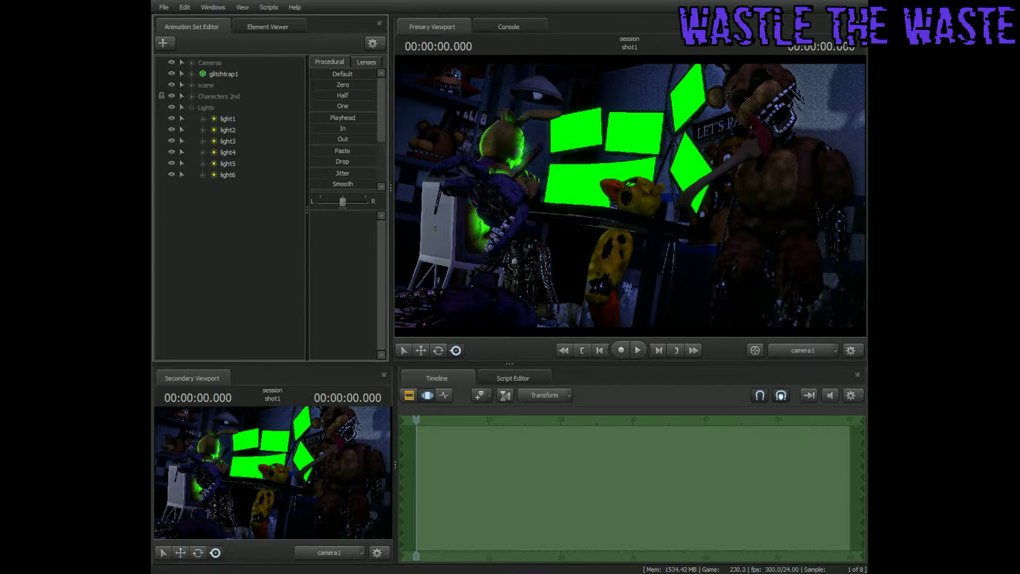
click(228, 163)
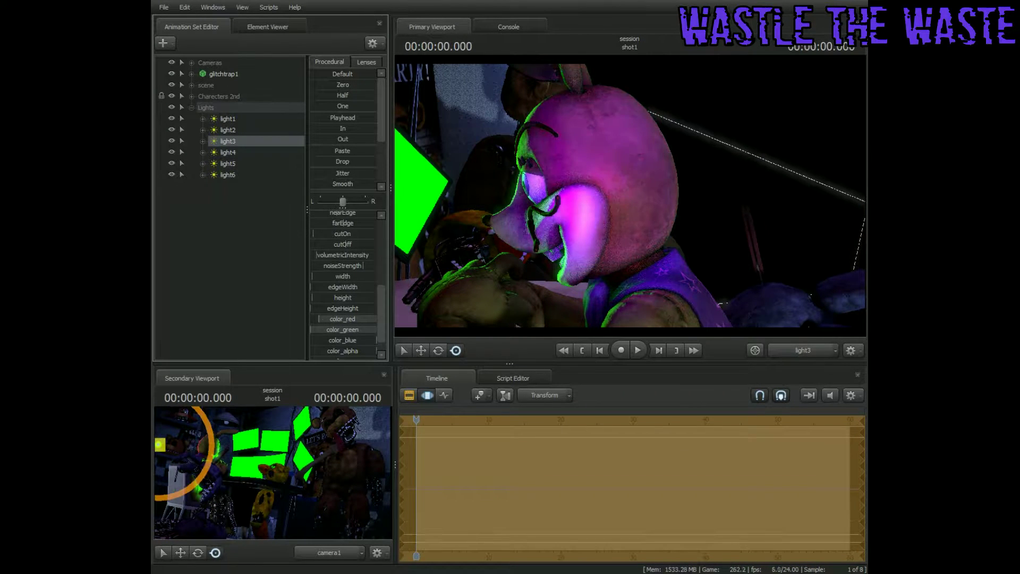
click(228, 152)
click(228, 163)
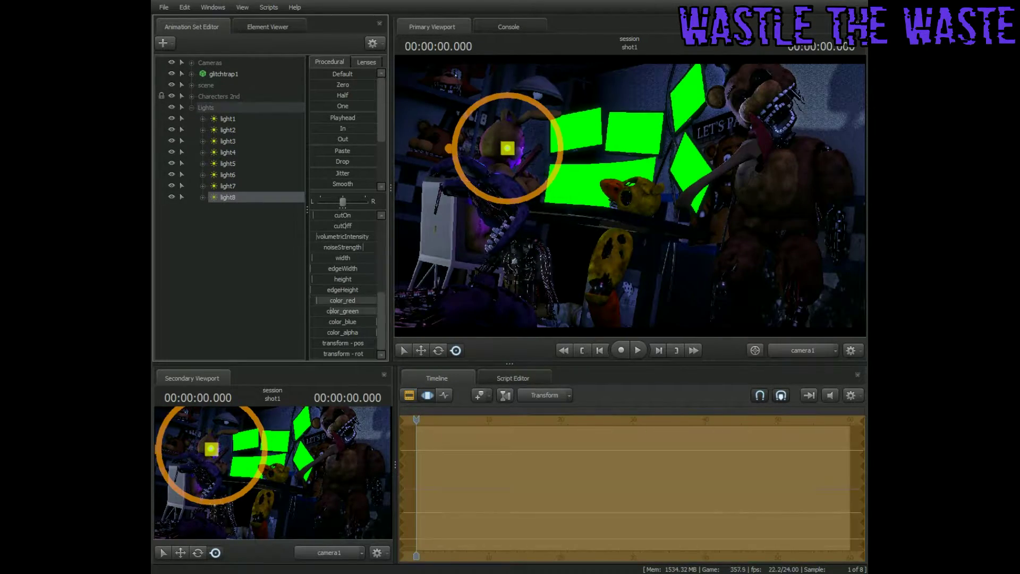
scroll(327, 311, up, 5)
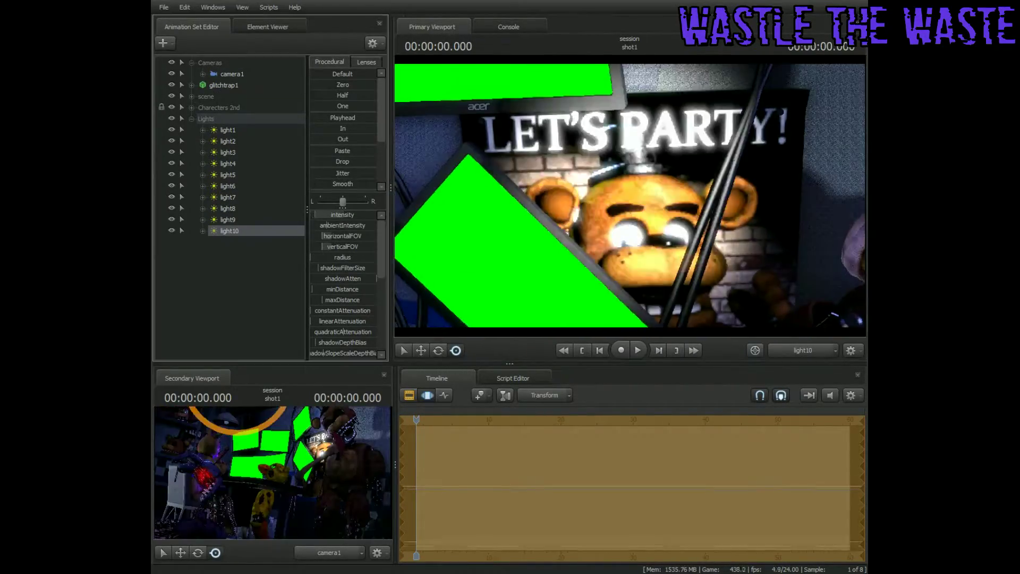
scroll(343, 223, down, 5)
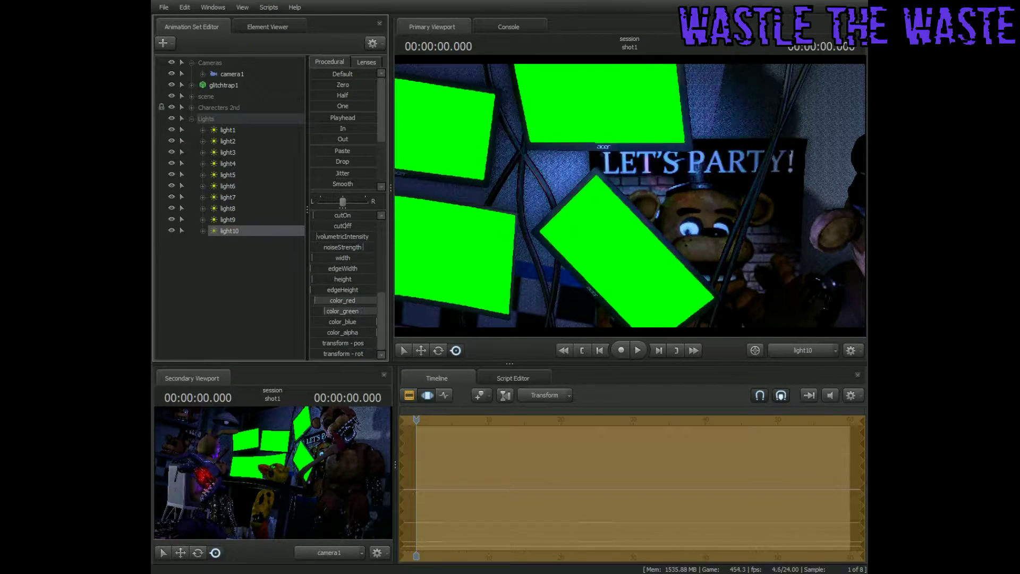
Adjust the bip_neck bone of ignited_freddy1 and select the w_fireaxe1 axe for positioning
click(243, 198)
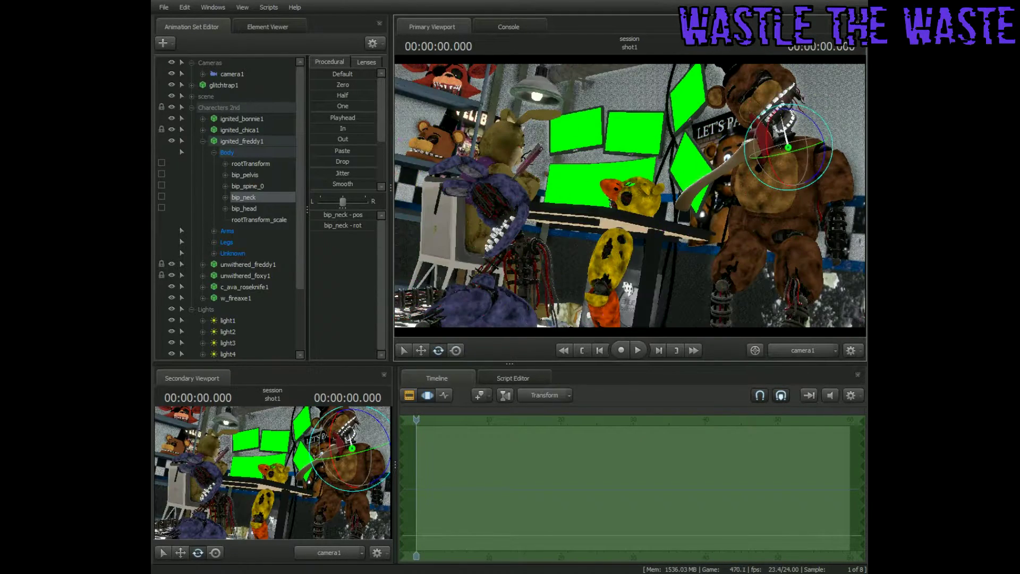
ctrl+click(731, 175)
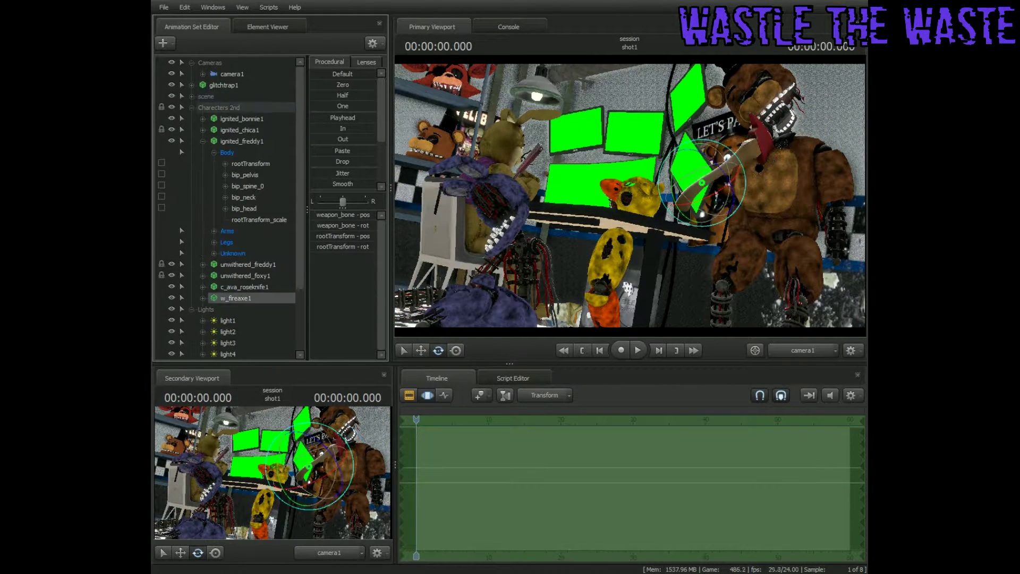
key(Escape)
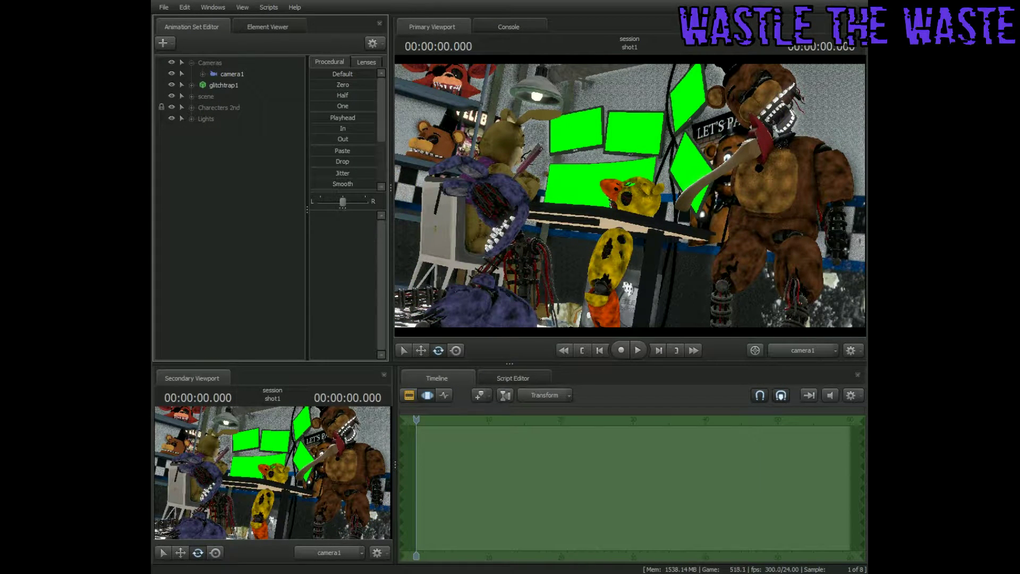
Enable lighting in the primary viewport again and save the document
right_click(252, 224)
right_click(497, 192)
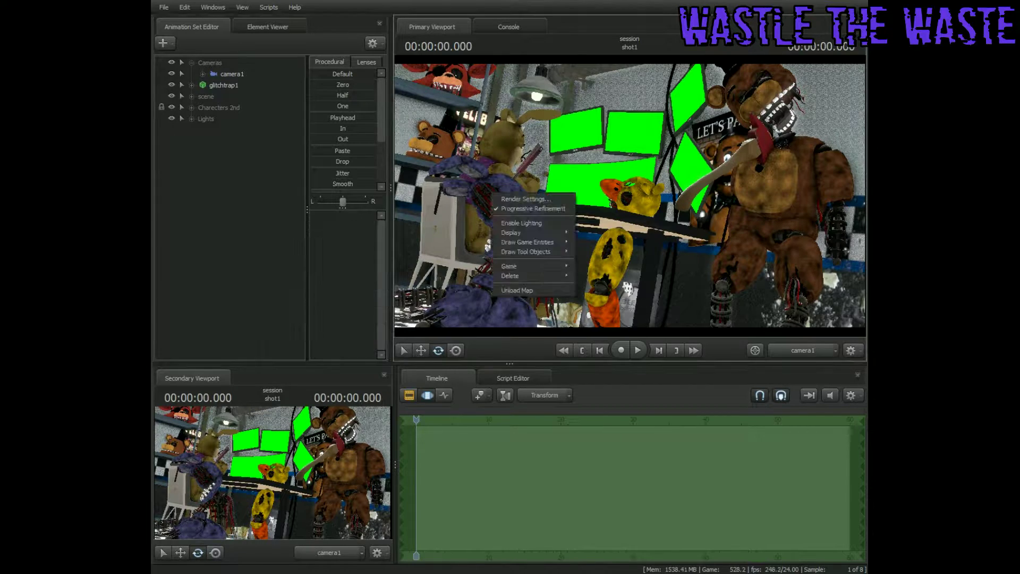
click(526, 202)
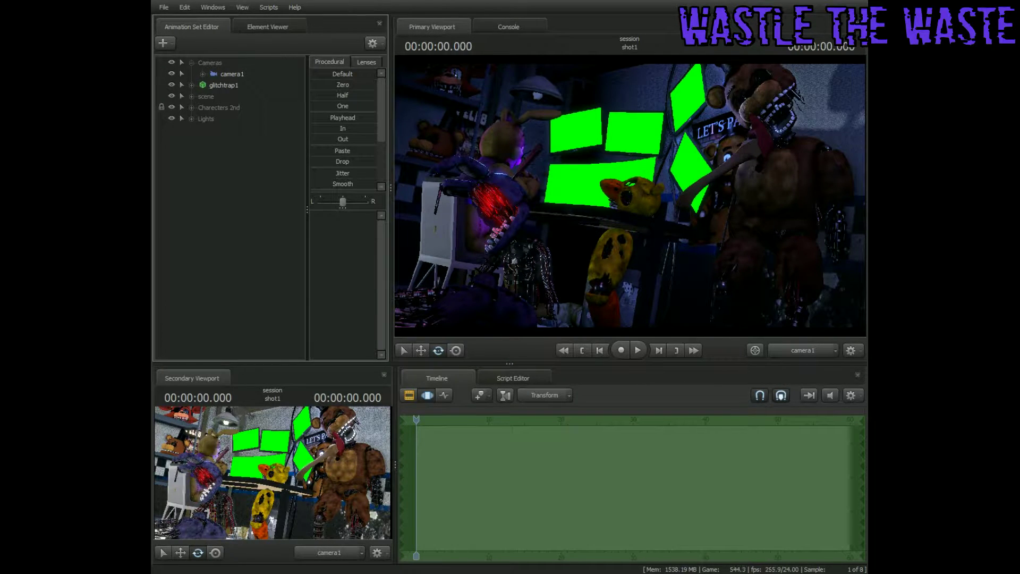
key(Return)
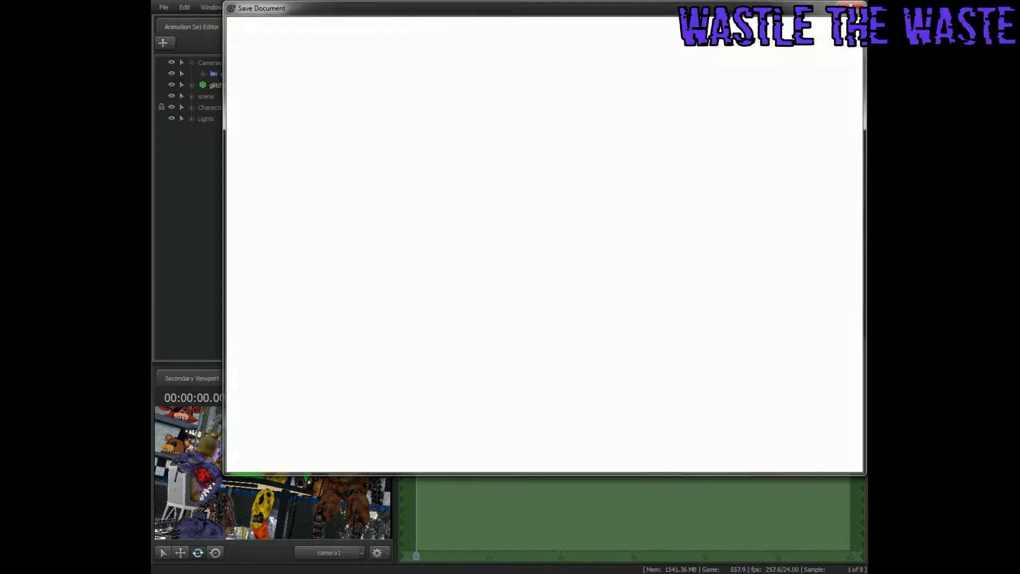
key(Escape)
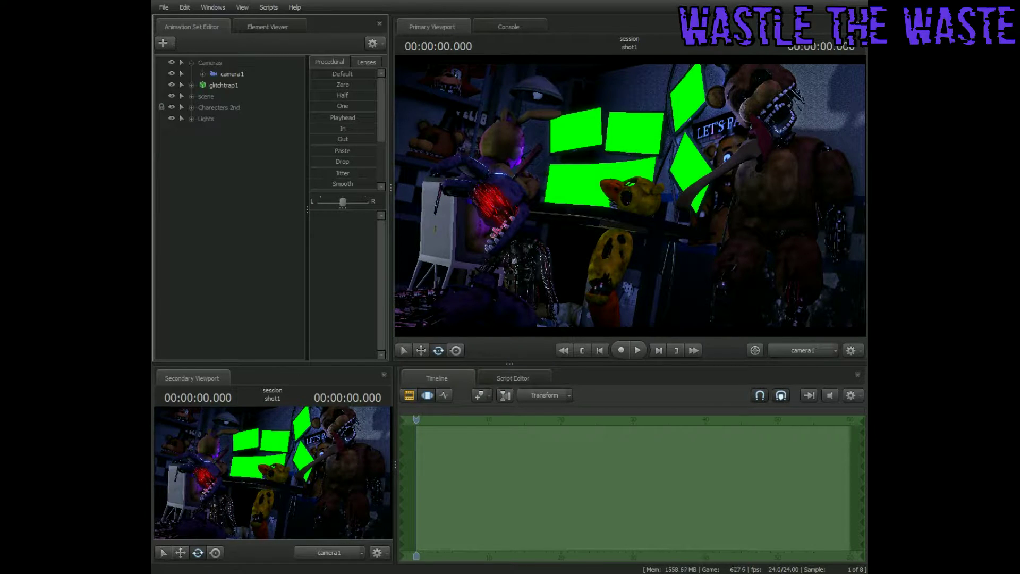
Switch to Photoshop and open the rendered poster "Im wathing you.png" from the Sfm Posters folder
key(alt+f)
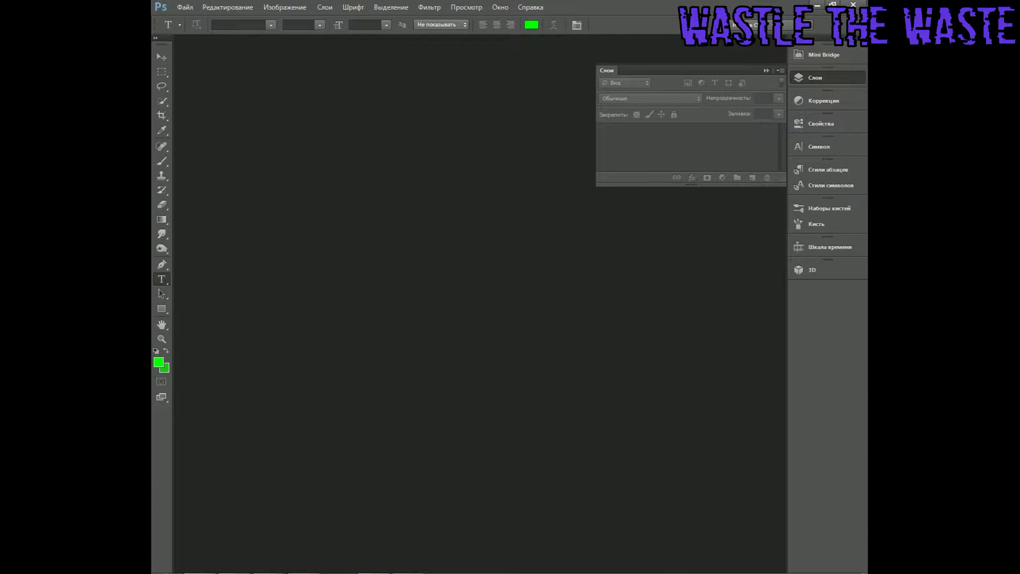
key(alt+f)
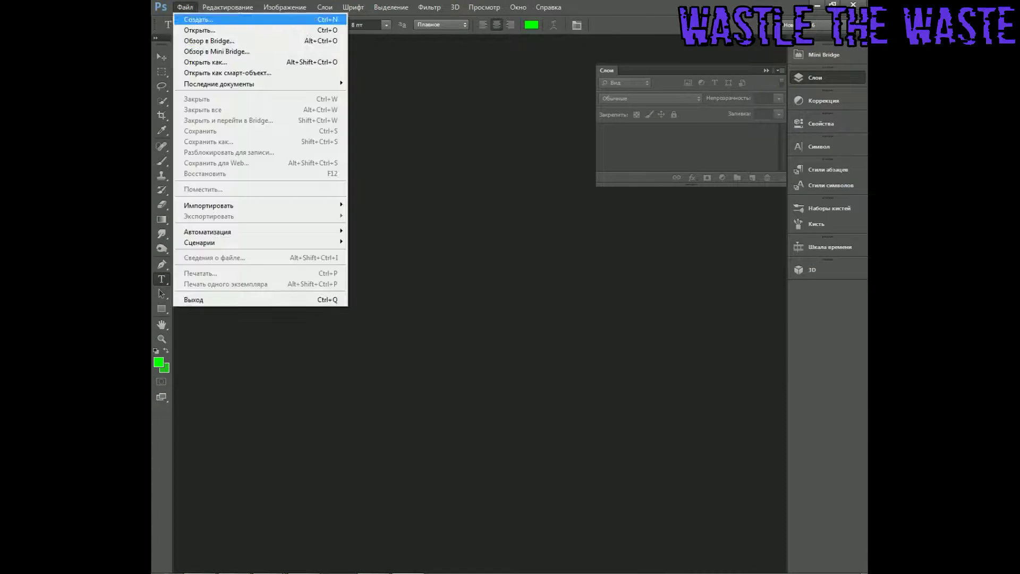
key(Down)
key(Return)
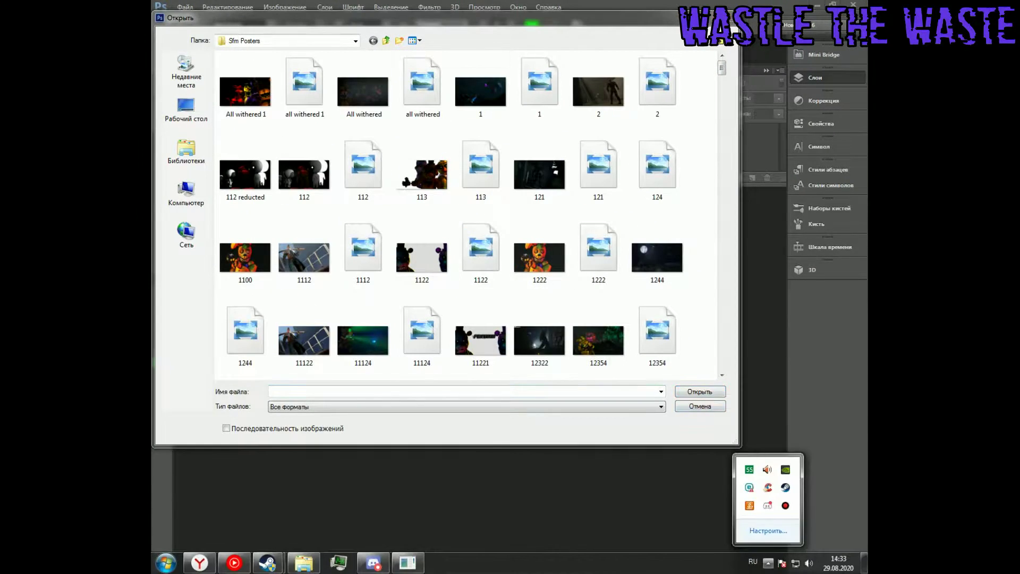
scroll(468, 212, down, 5)
scroll(468, 212, down, 15)
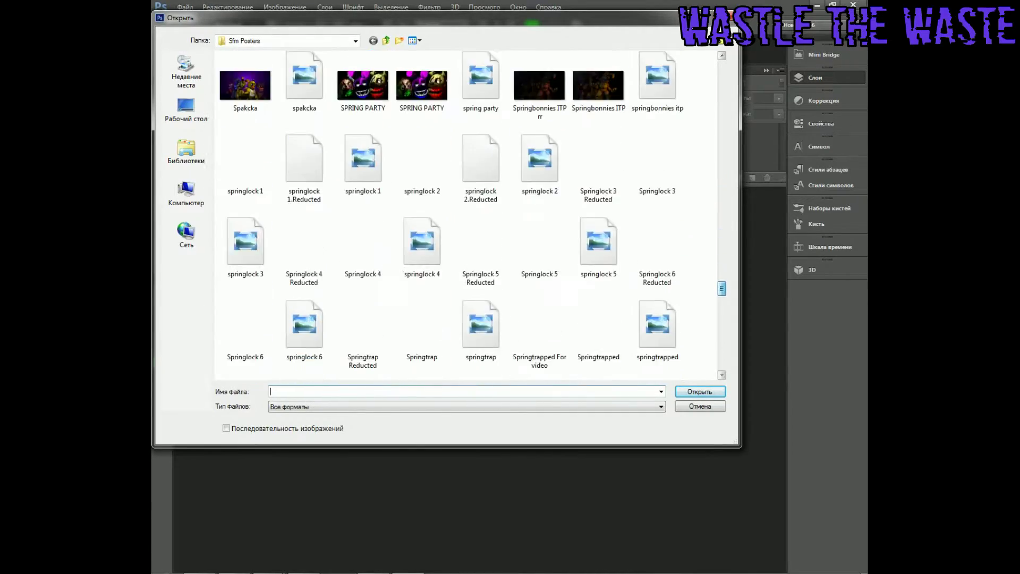
scroll(468, 213, down, 2)
text(I)
key(Down)
key(Return)
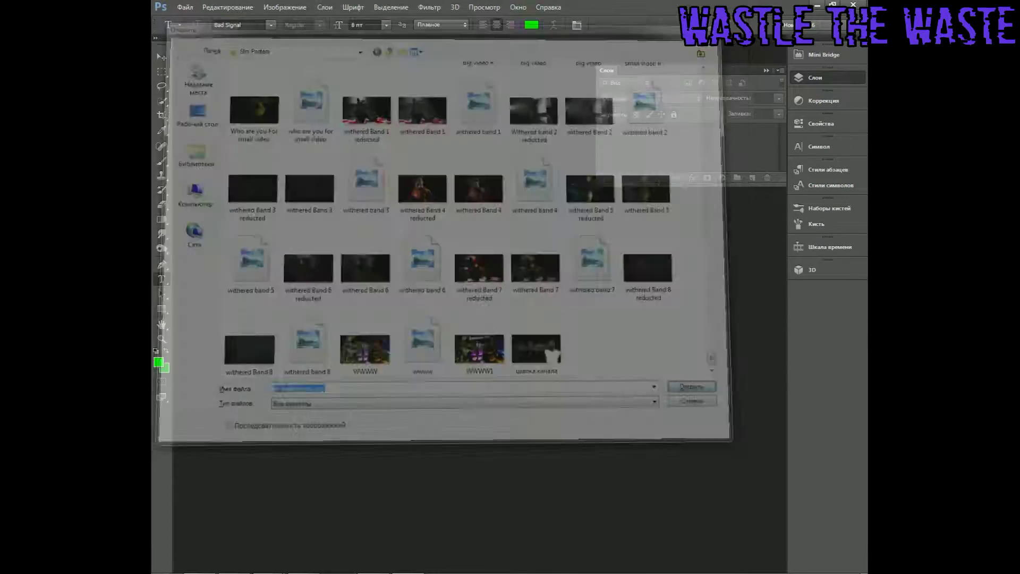
Add a layer mask to the poster layer and select the green monitor screens by color range
click(780, 70)
click(391, 7)
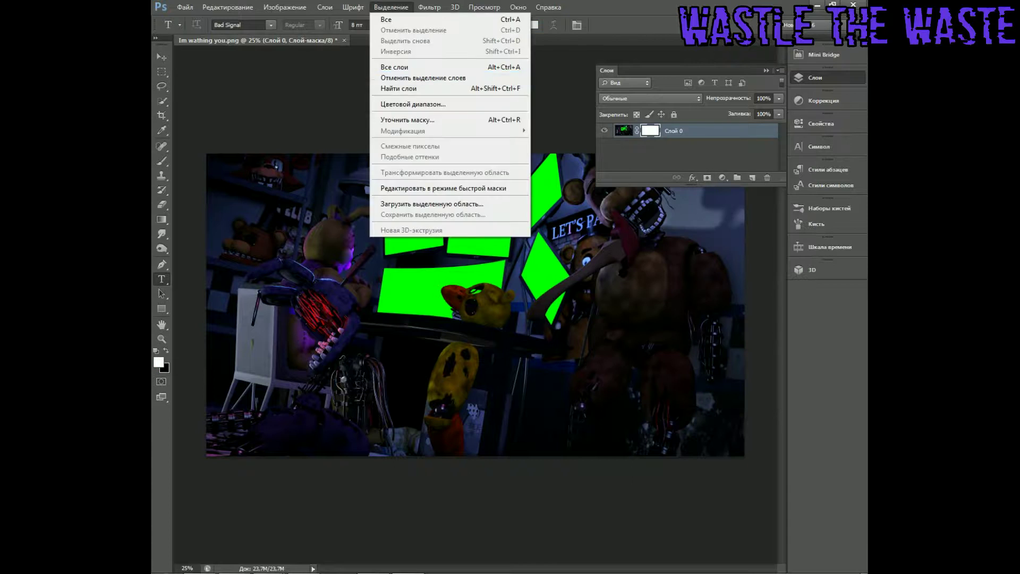
click(433, 100)
key(Return)
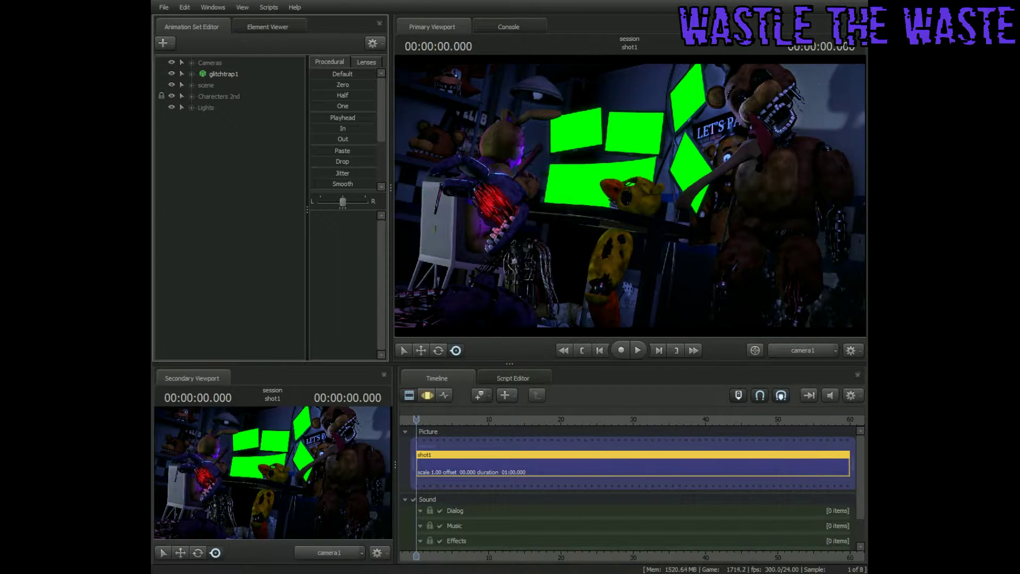
Switch to Source Filmmaker and give the lcd_acer_16x93 and lcd_acer_16x94 monitors in the scene group a dark screen skin
click(191, 85)
right_click(226, 207)
click(249, 257)
right_click(239, 263)
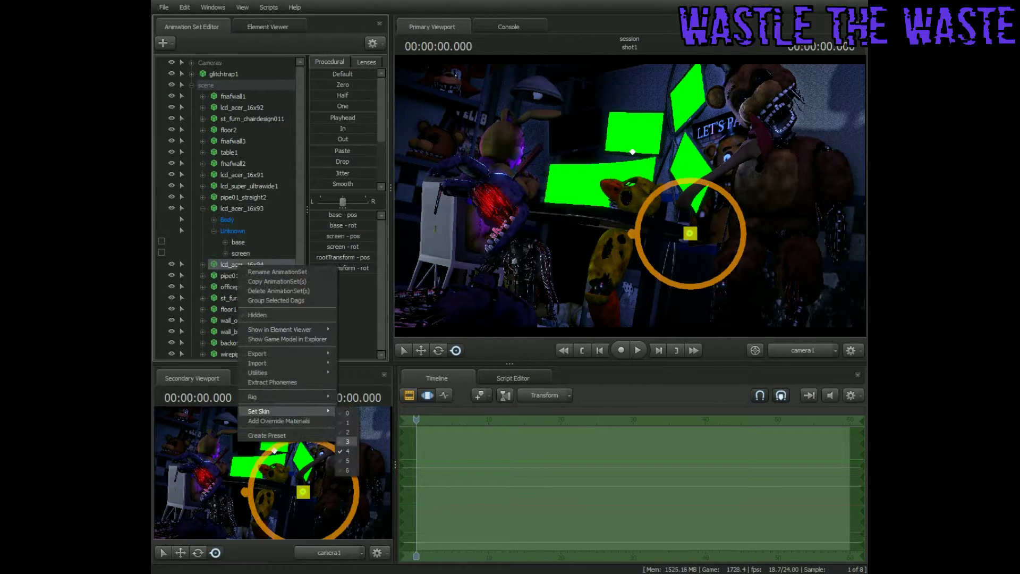
click(249, 313)
Apply a dark screen skin to the remaining monitors, lcd_acer_16x92, lcd_acer_16x91 and lcd_super_ultrawide1
right_click(230, 196)
click(683, 228)
click(686, 180)
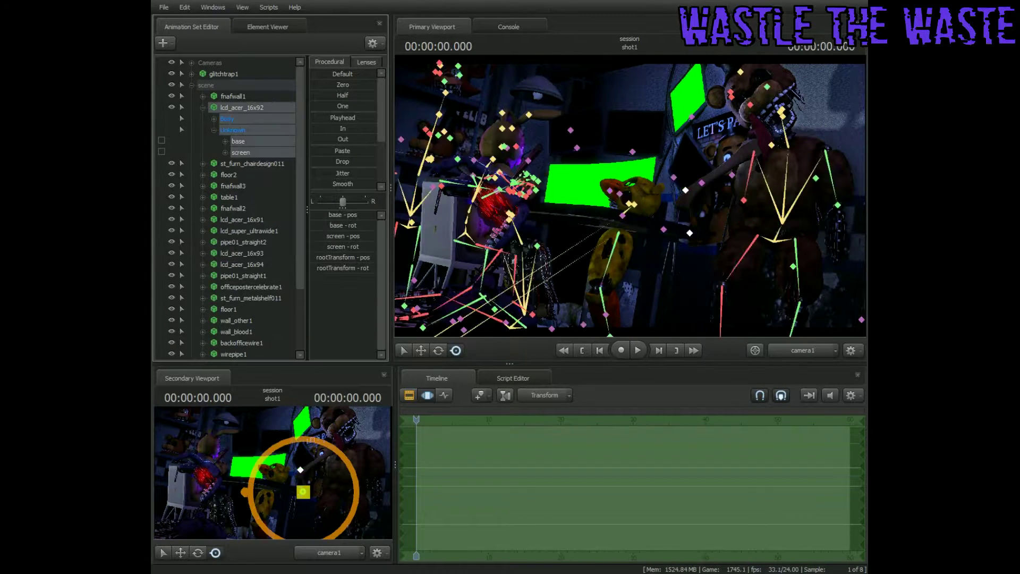
right_click(226, 230)
mouse_move(249, 376)
click(338, 406)
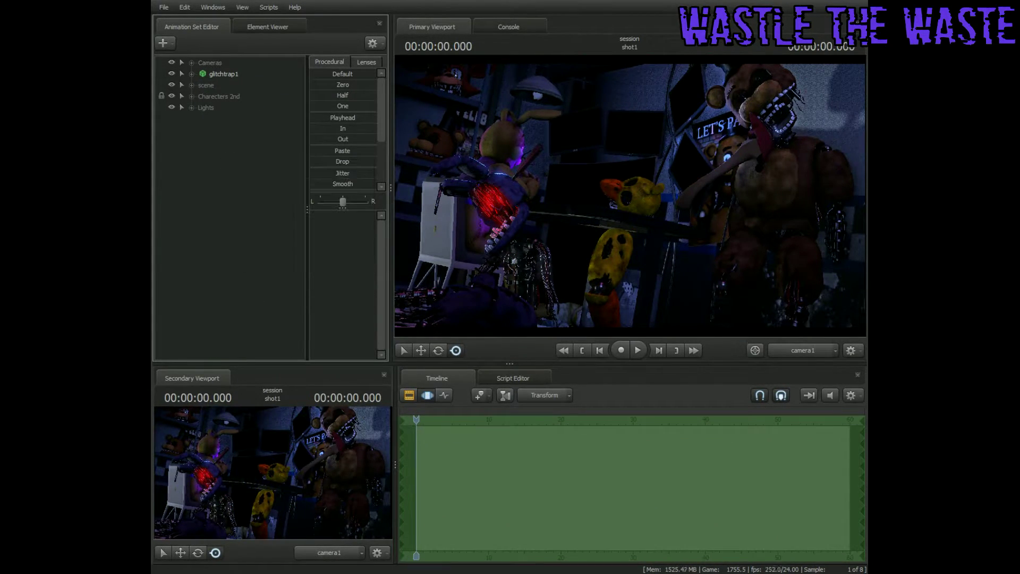
Try lighting an Acer monitor with light11, changing its shadow setting and widening its field of view
right_click(225, 231)
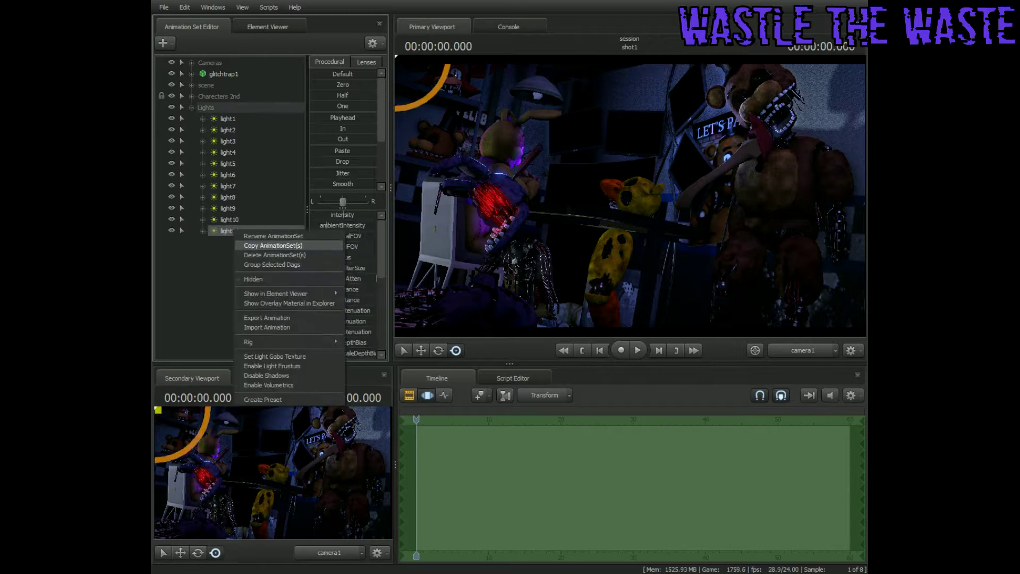
click(249, 376)
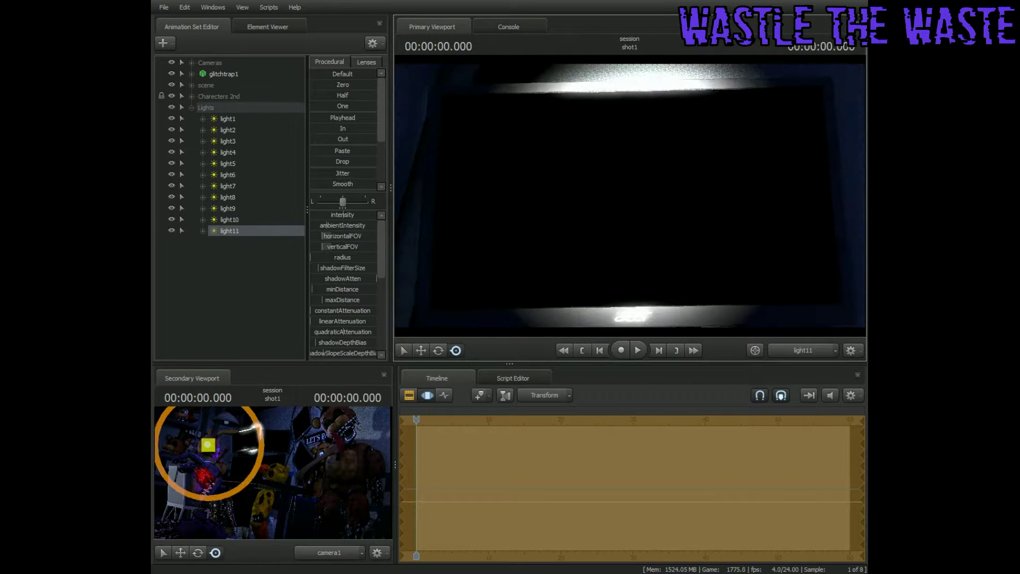
drag(343, 236, 343, 279)
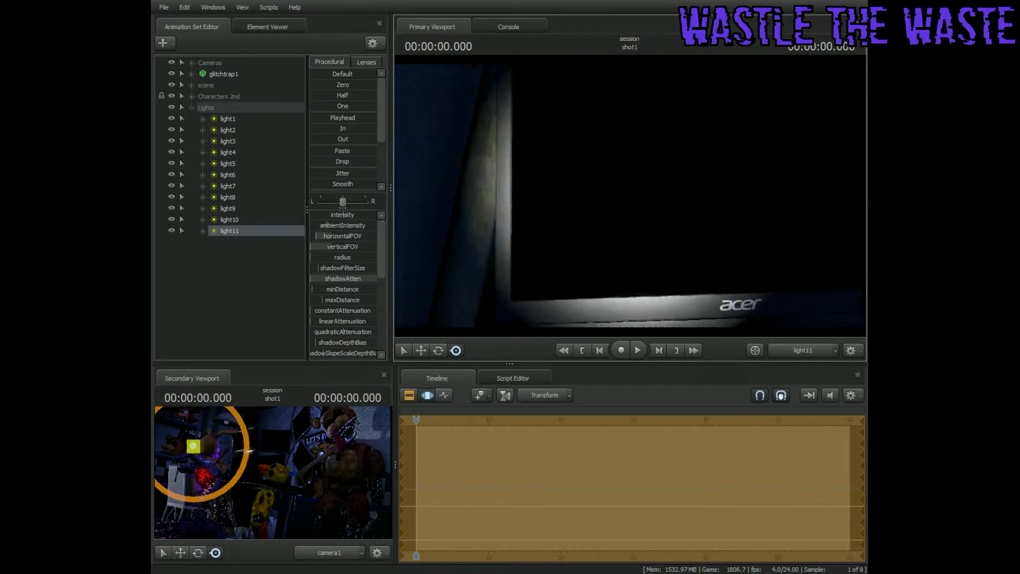
right_click(246, 202)
click(273, 353)
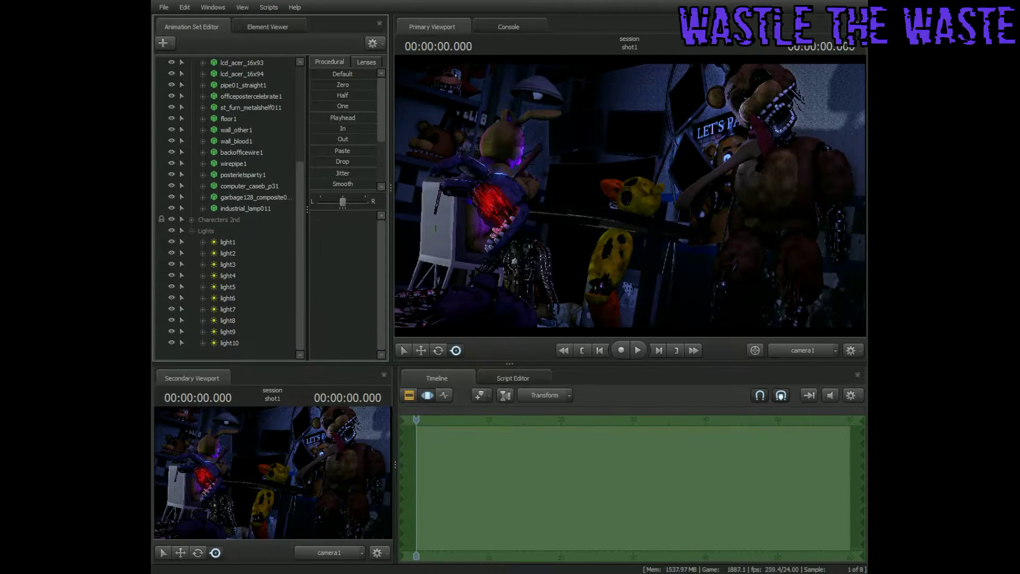
Set lcd_acer_16x93 to skin 5 and add a vector4 attribute "$color" to its screen_acer_custom_1 material for a bright glow
right_click(222, 63)
mouse_move(265, 207)
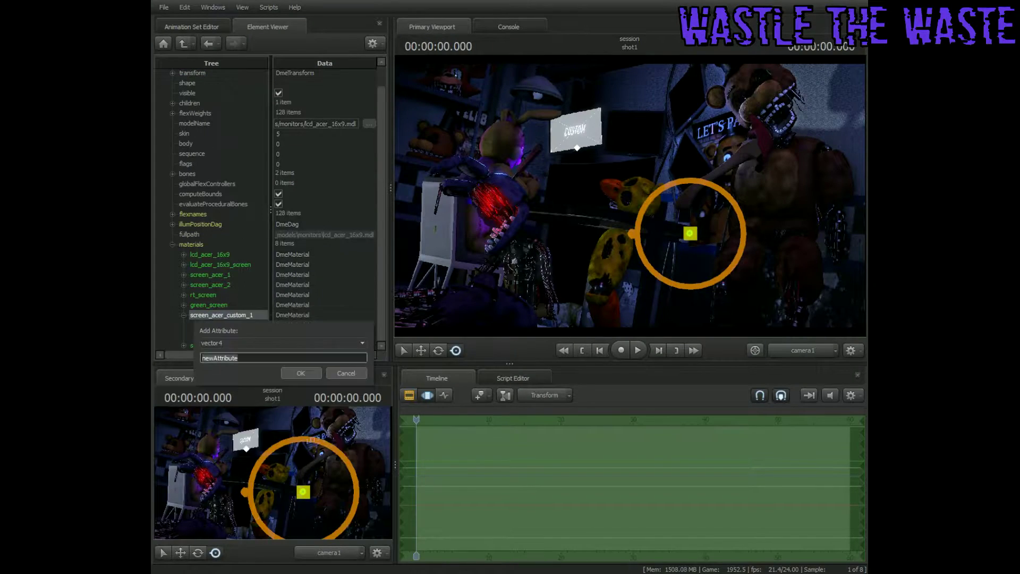
text($color)
key(Return)
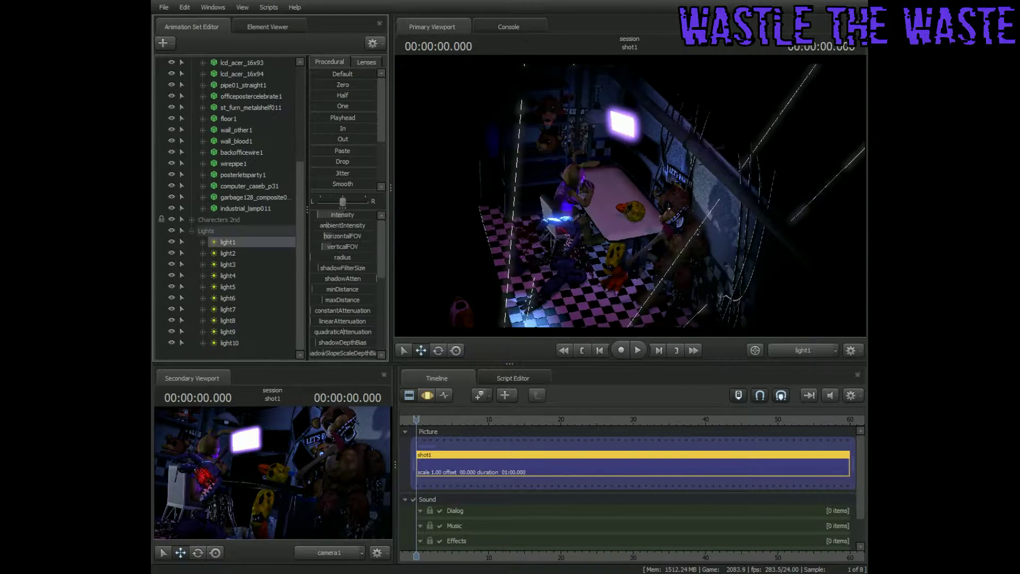
Check the existing lights, then add light11 to the Lights group and position it near Glitchtrap's chair
right_click(226, 242)
click(225, 242)
click(228, 264)
click(228, 275)
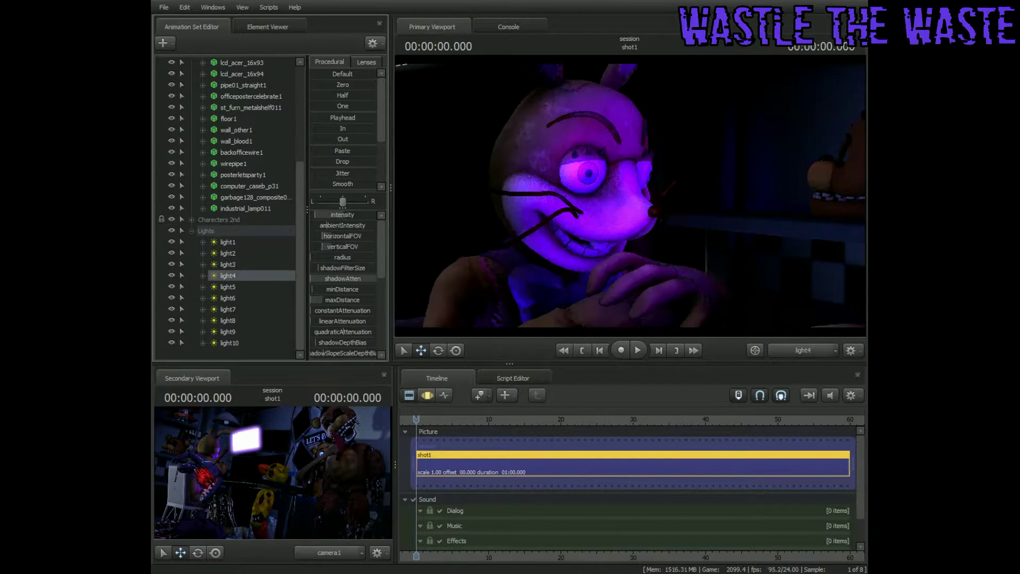
click(228, 286)
right_click(478, 285)
click(513, 294)
drag(810, 91, 811, 90)
click(810, 91)
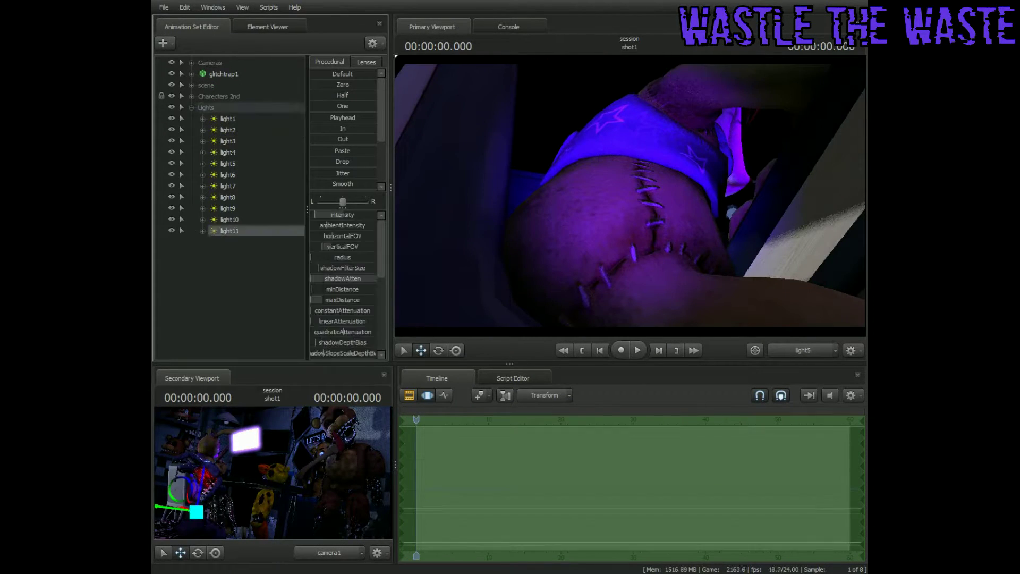
click(230, 230)
drag(630, 196, 654, 202)
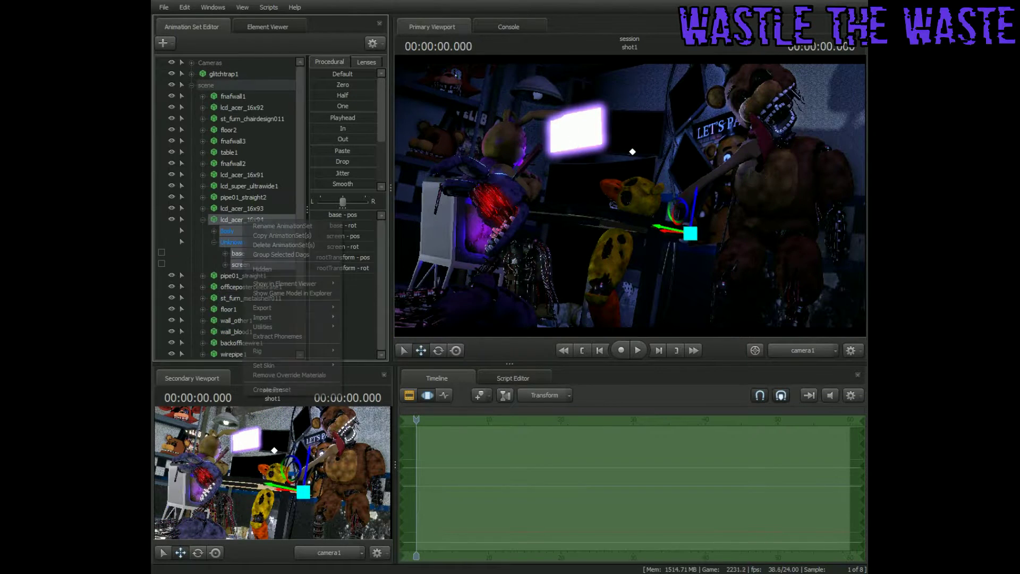
Add a vector4 attribute "$color" to the screen_acer_custom_1 material of lcd_acer_16x94 to make its screen glow
click(267, 26)
scroll(276, 202, down, 2)
right_click(204, 315)
mouse_move(282, 394)
click(363, 405)
text($color)
key(Return)
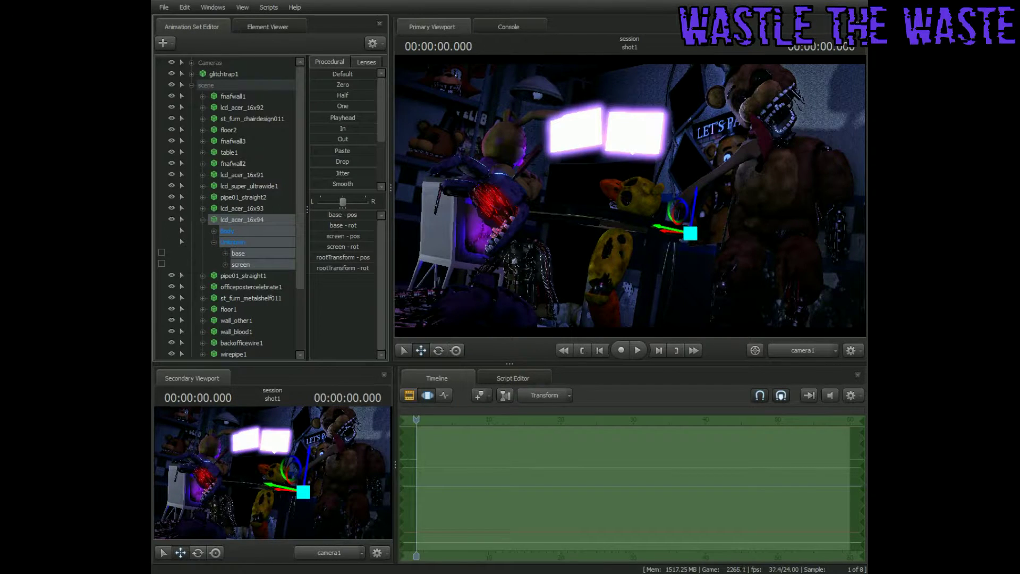
Open lcd_super_ultrawide1 in the Element Viewer and give its screen a bright blue glow
right_click(238, 209)
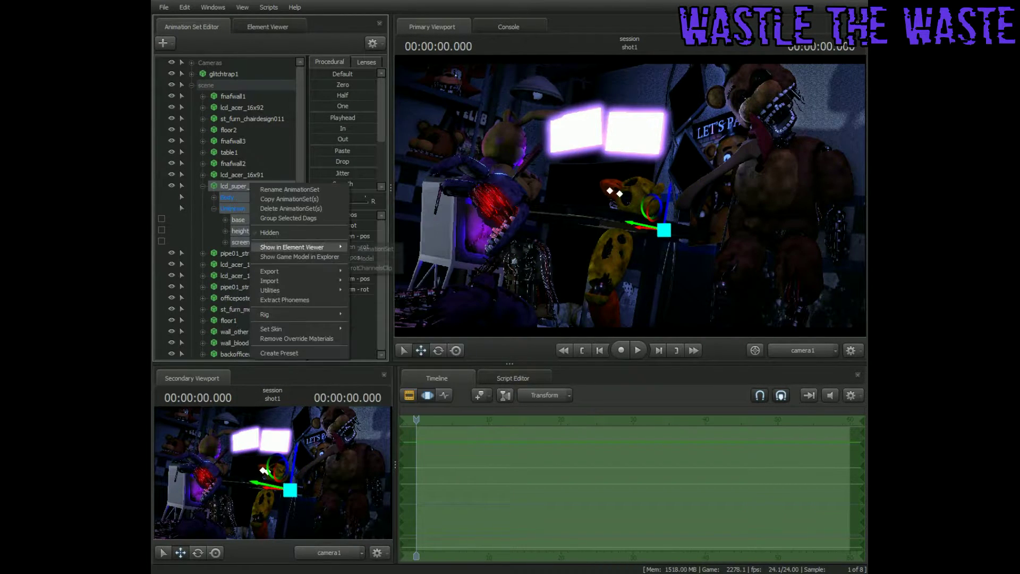
click(366, 245)
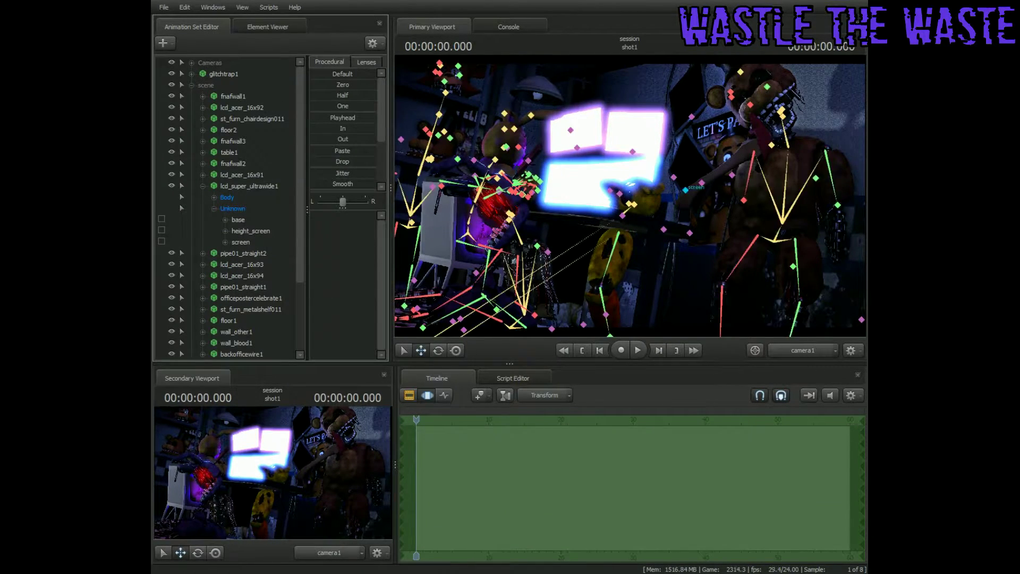
Set lcd_acer_16x92 to skin 5 and give its screen_acer_custom_1 material a vector4 attribute for a green-cyan glow
click(242, 107)
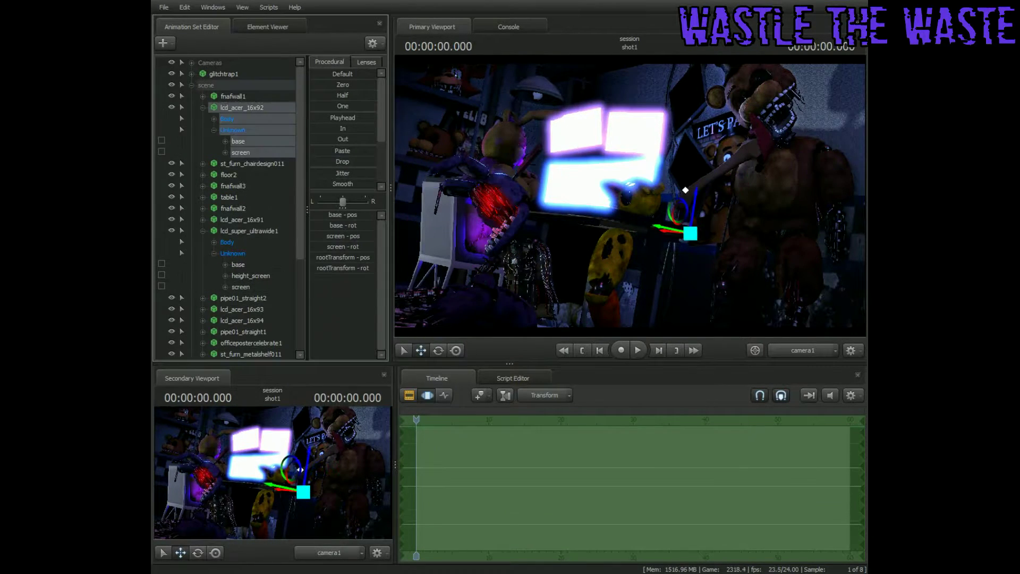
right_click(236, 107)
mouse_move(302, 169)
click(379, 172)
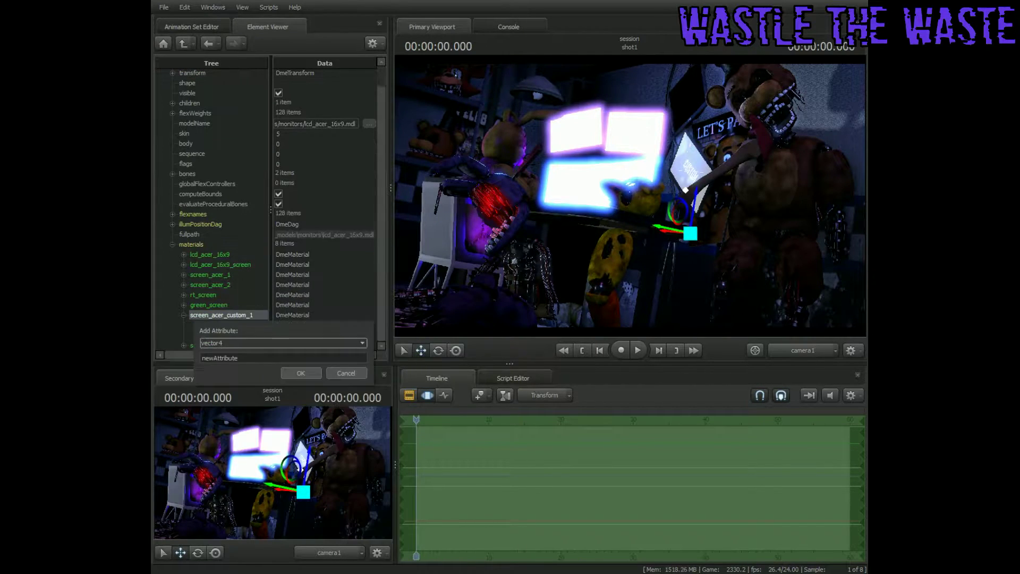
key(Return)
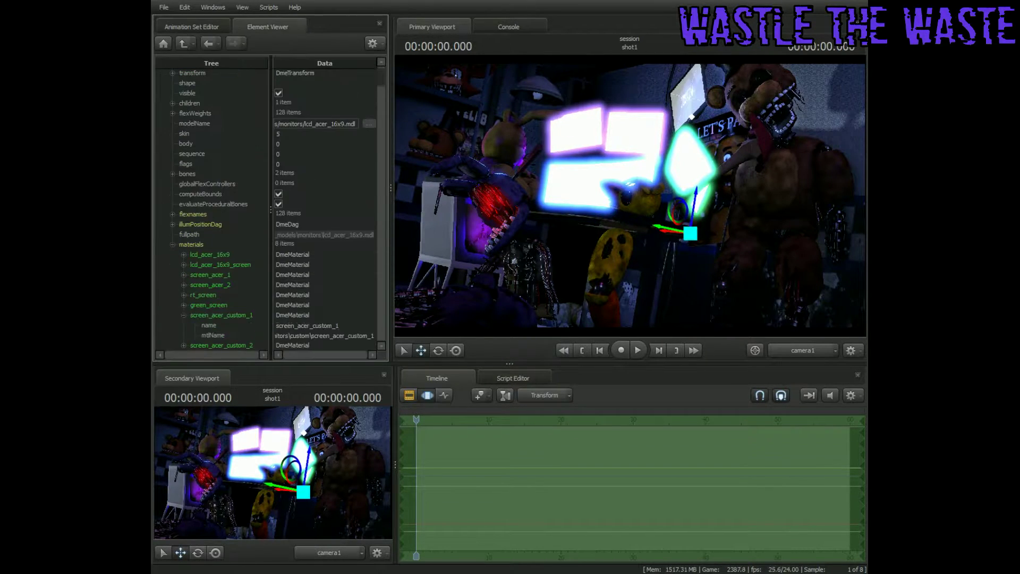
Add the "$color" attribute to the last Acer monitor's screen_acer_custom_1 material and make its screen glow red
drag(237, 358, 214, 358)
text($color)
key(Return)
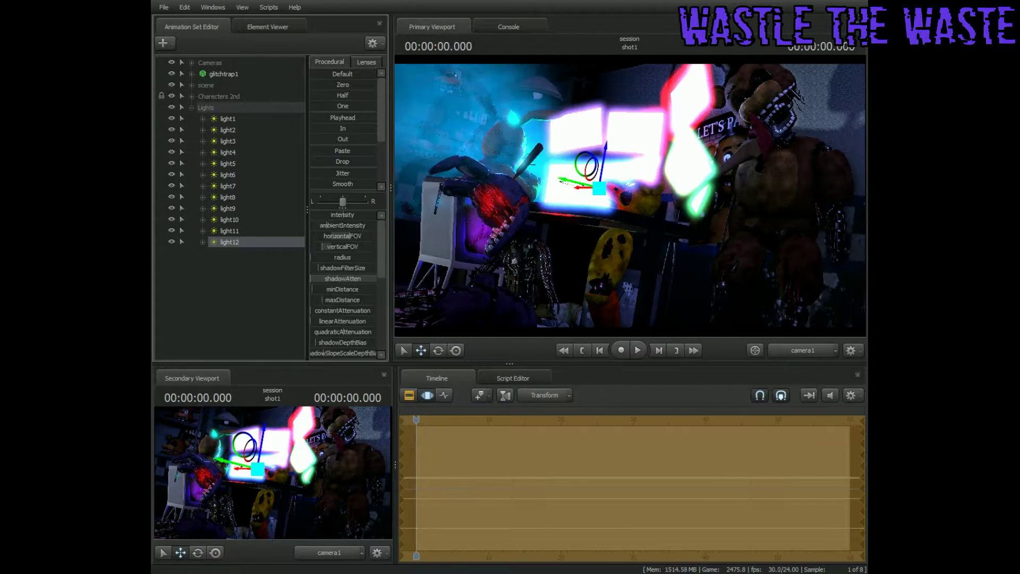
Extend the colored monitor lighting on Glitchtrap with lights up to light15 and export the shot
right_click(227, 151)
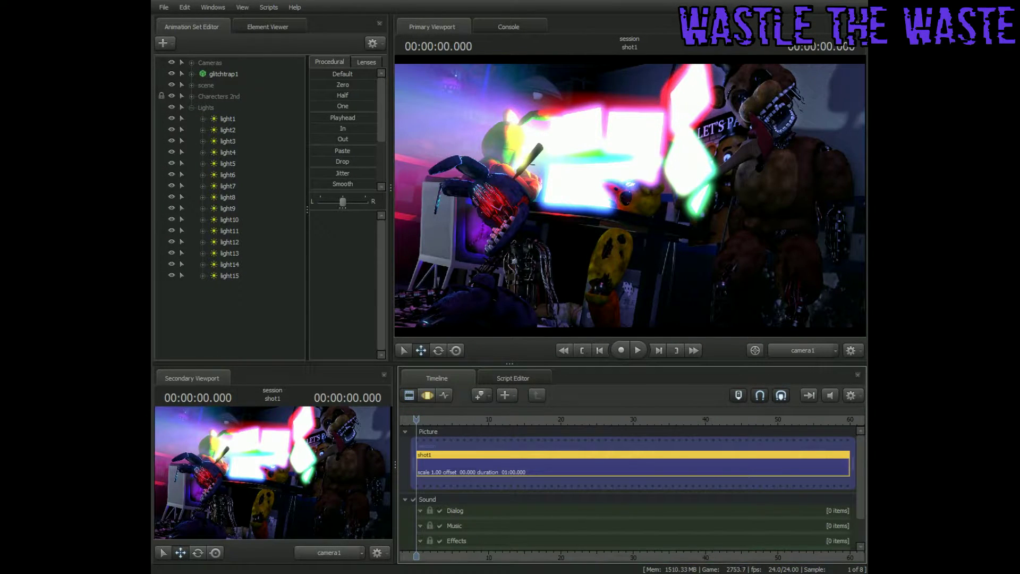
click(164, 7)
click(319, 164)
click(581, 333)
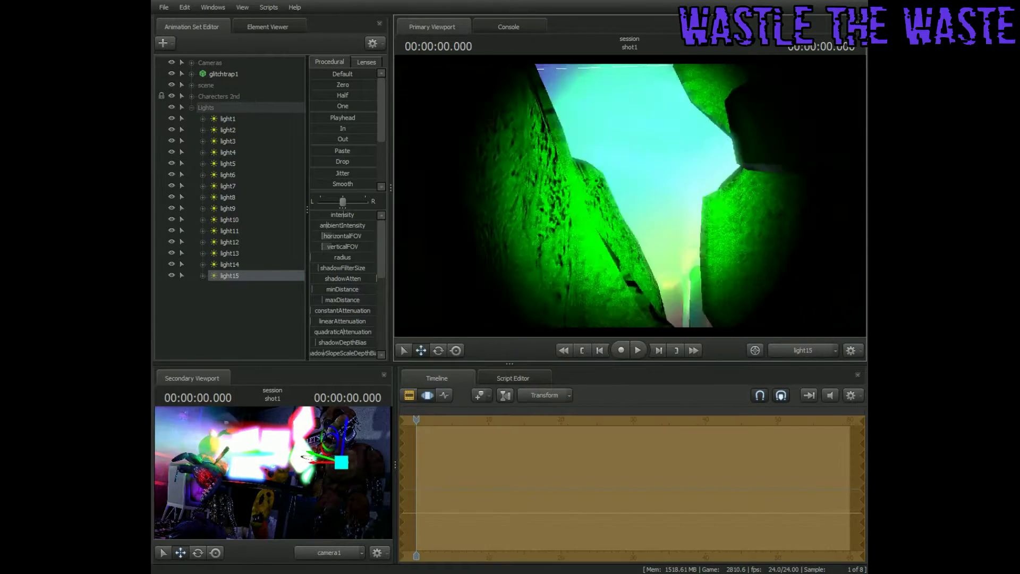
Remove light5, light11, light14 and light15 from the Lights group and close the session without saving
right_click(243, 252)
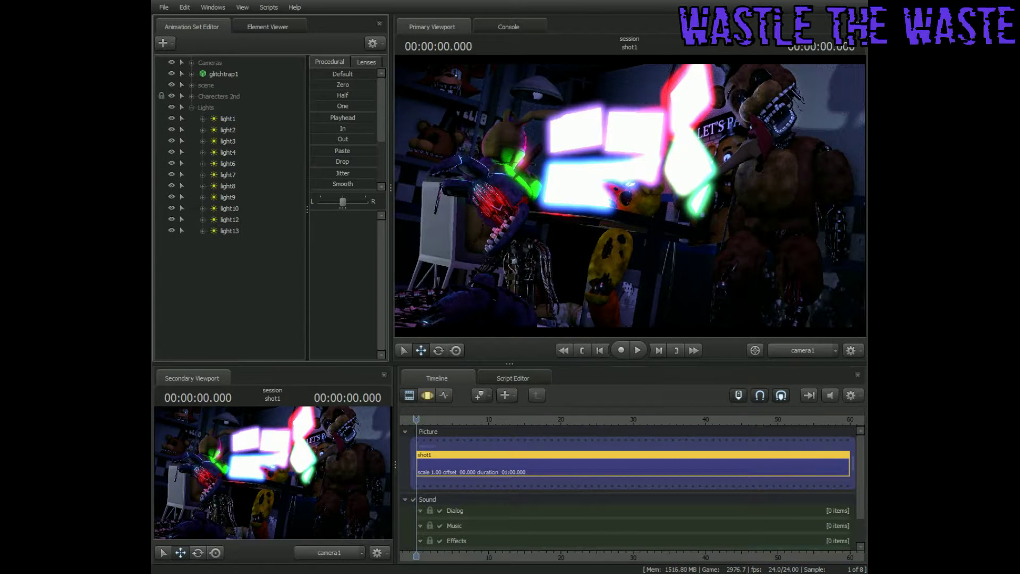
click(164, 7)
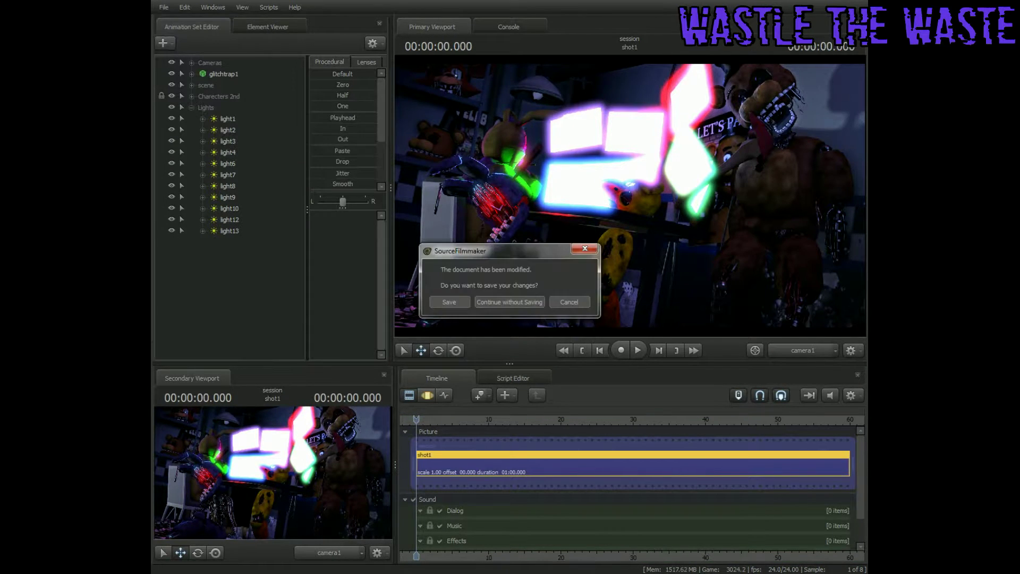
click(509, 302)
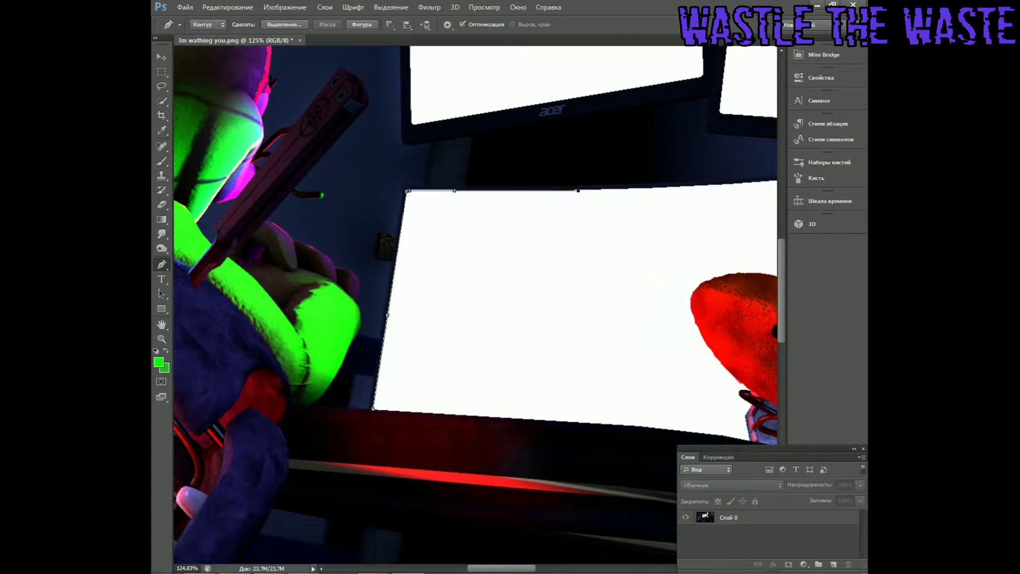
In Photoshop, trace the wide monitor's white screen around the yellow animatronic head with the Pen tool and create a new layer
scroll(478, 308, right, 5)
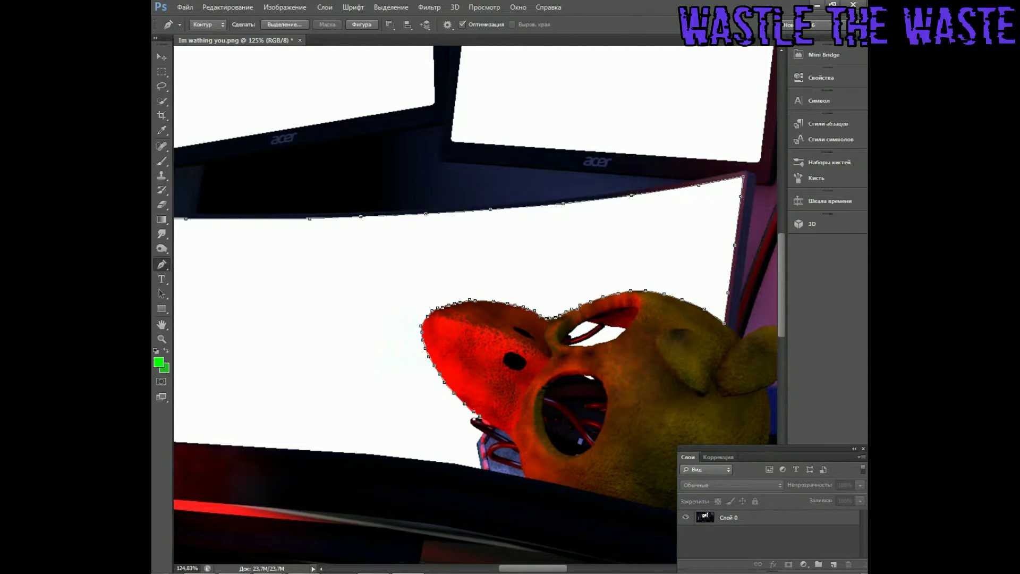
scroll(476, 308, left, 5)
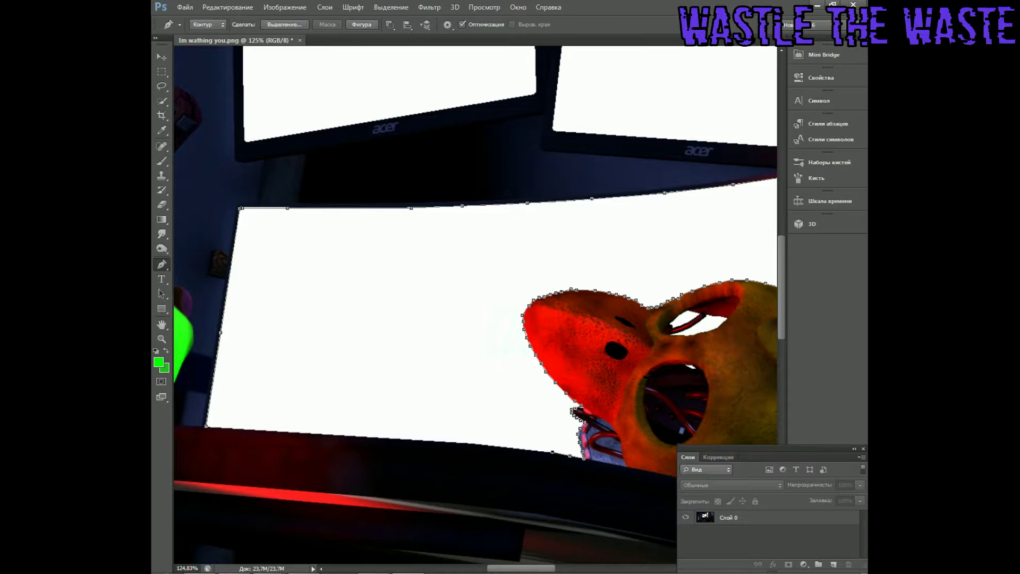
scroll(475, 307, right, 2)
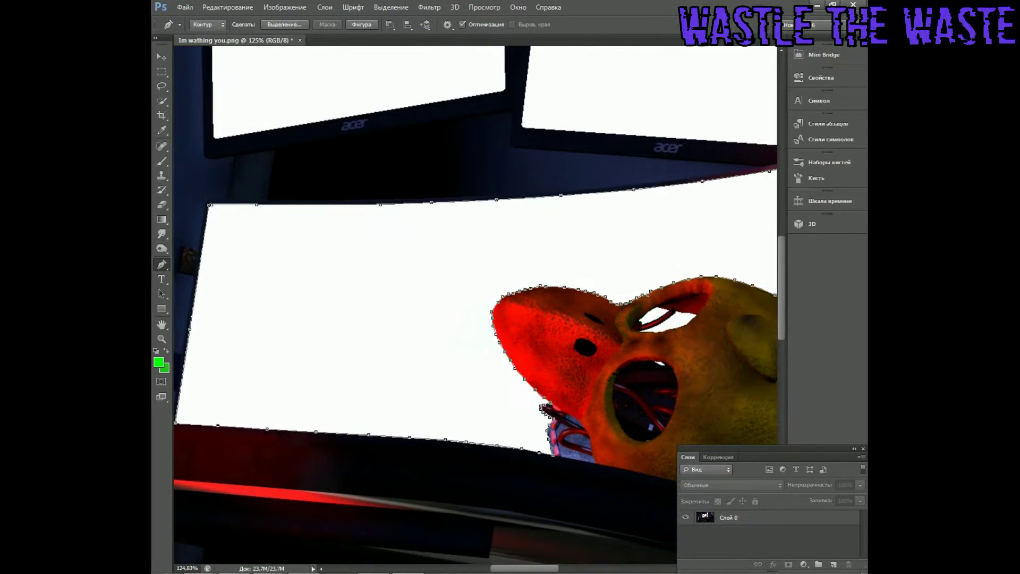
right_click(478, 347)
click(494, 109)
click(833, 565)
scroll(475, 307, left, 3)
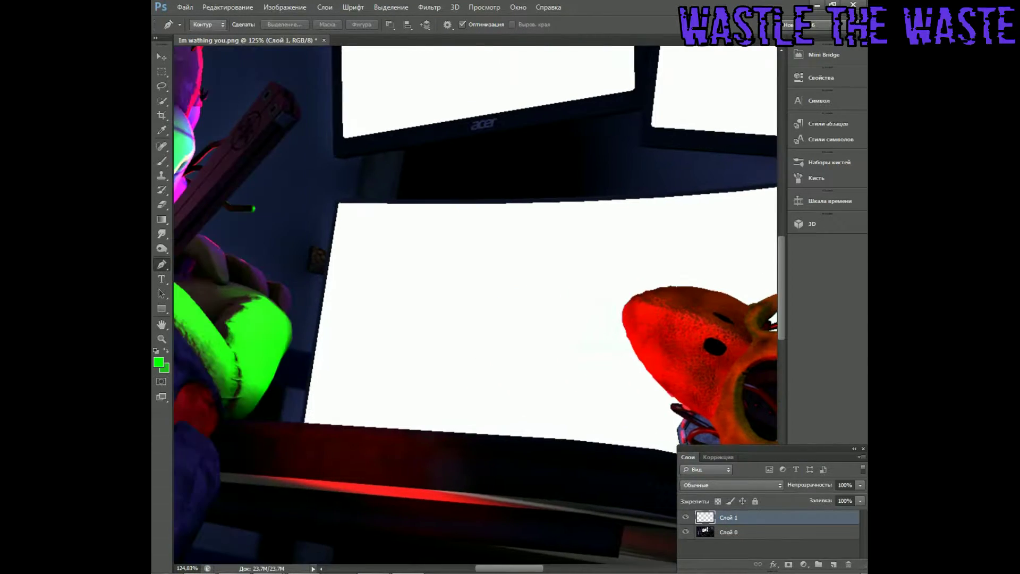
Trace the left, top and right edges of the wide monitor's white screen with the Pen tool
key(z)
click(294, 384)
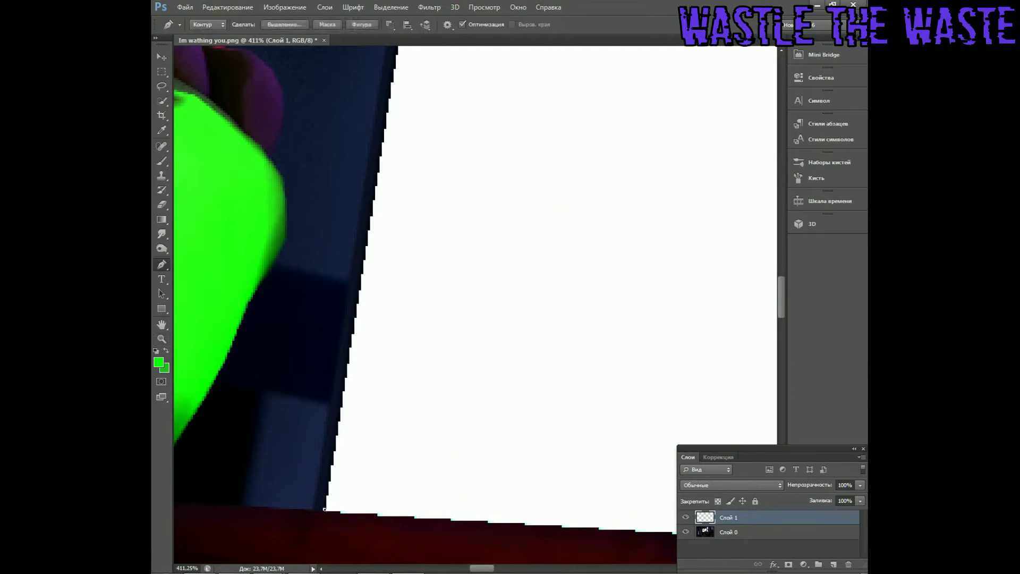
scroll(476, 304, up, 10)
scroll(475, 304, right, 3)
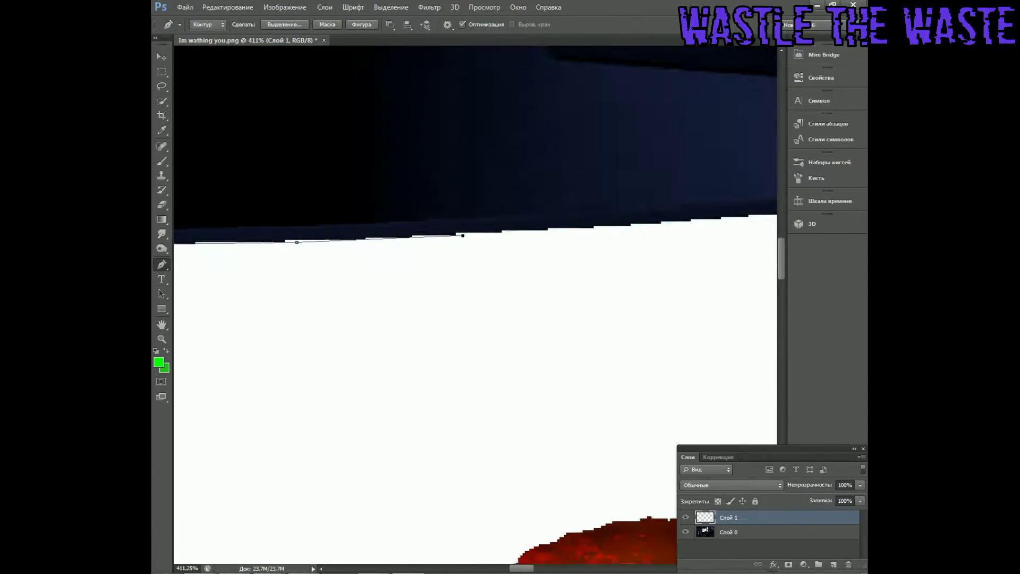
scroll(475, 304, right, 6)
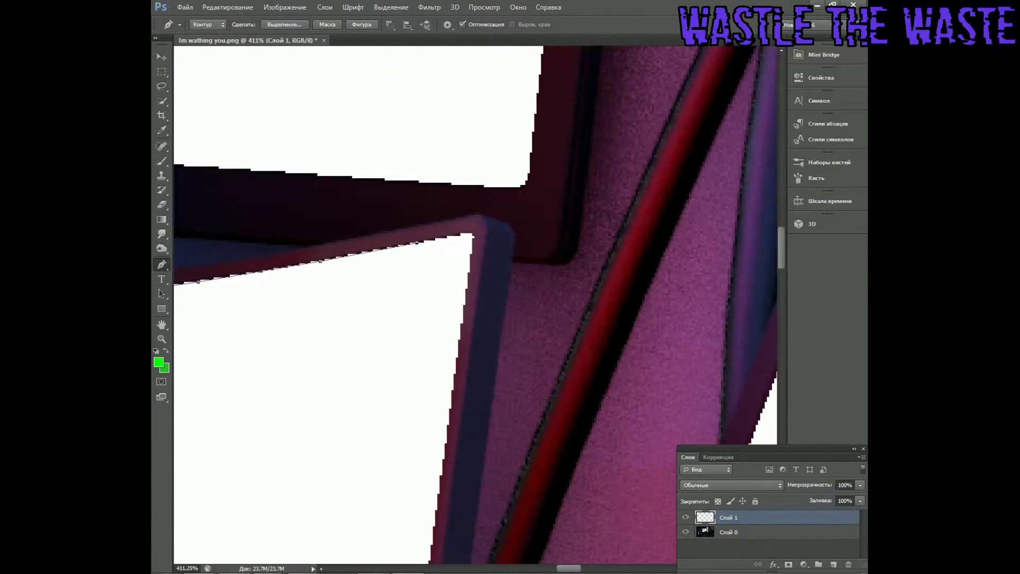
scroll(475, 305, down, 5)
scroll(475, 304, left, 1)
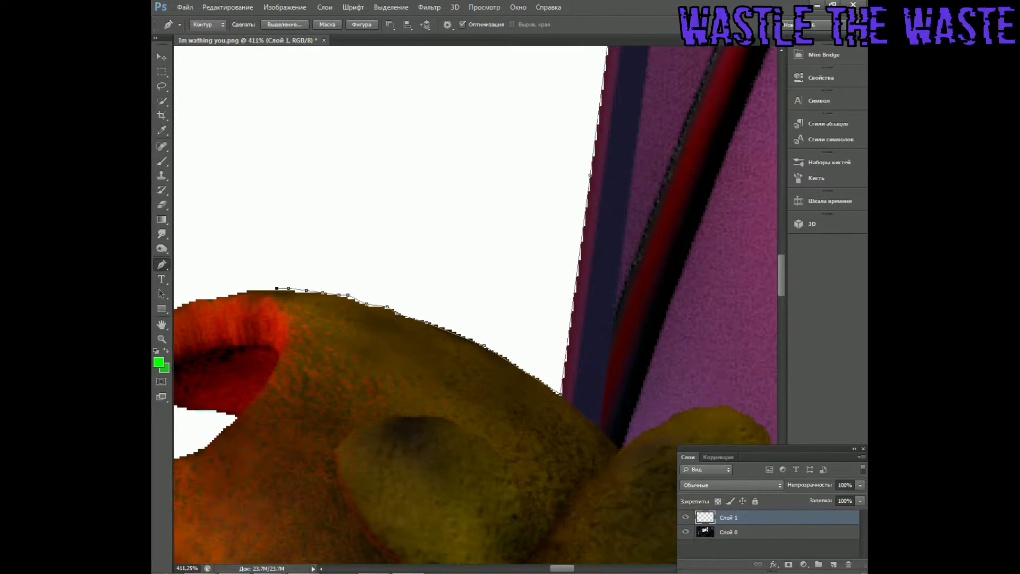
Continue the path along the top of the yellow animatronic head, past the eye socket and onto the beak's upper edge
click(256, 288)
click(239, 290)
click(226, 295)
click(208, 297)
click(178, 303)
scroll(475, 304, left, 5)
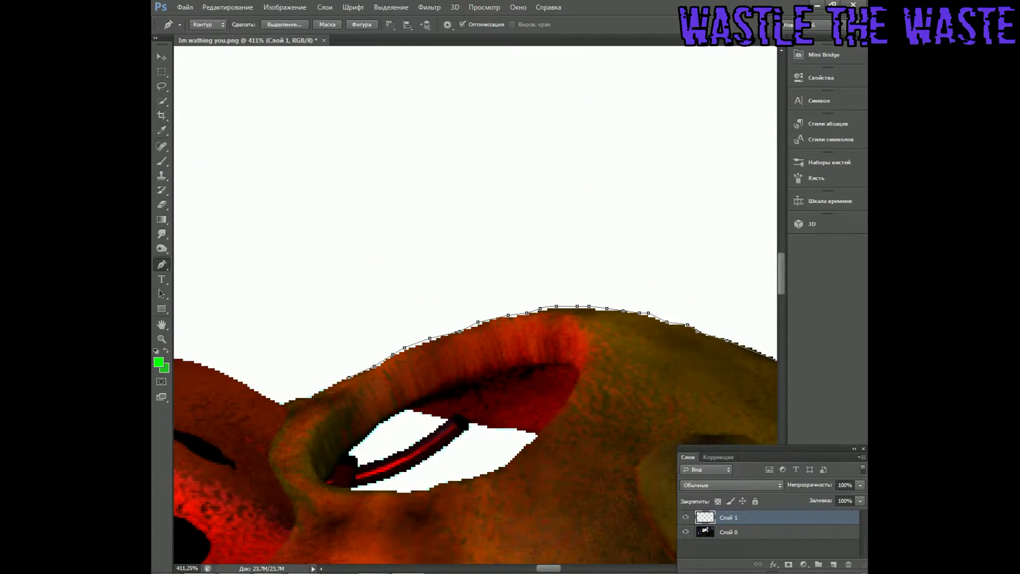
scroll(476, 304, left, 4)
scroll(476, 304, up, 1)
click(420, 383)
scroll(476, 305, left, 3)
scroll(476, 304, up, 1)
click(468, 377)
click(424, 377)
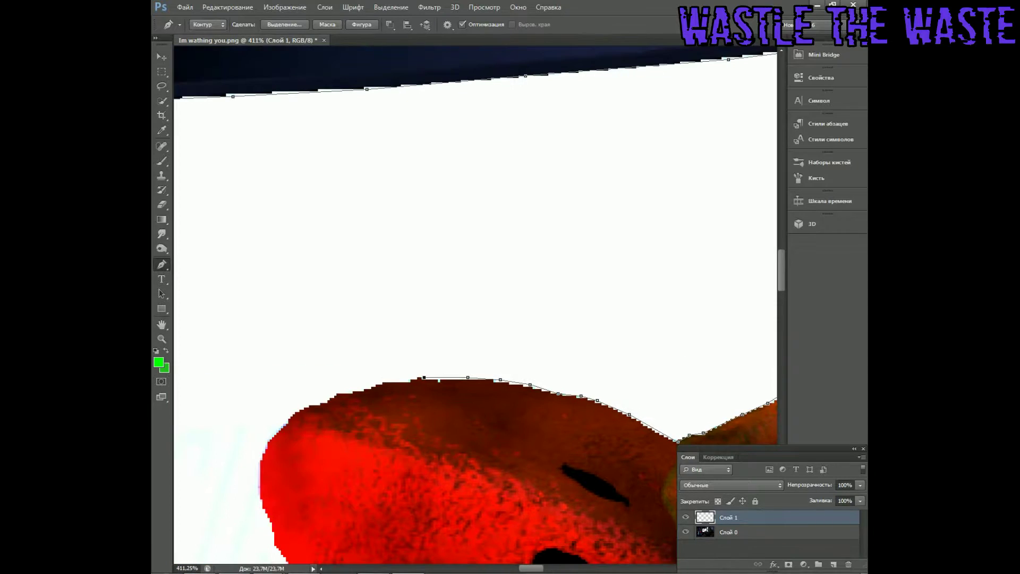
Continue the path around the tip and underside of the red beak down to the cables below it
scroll(476, 304, down, 5)
scroll(475, 305, left, 2)
click(409, 168)
click(403, 187)
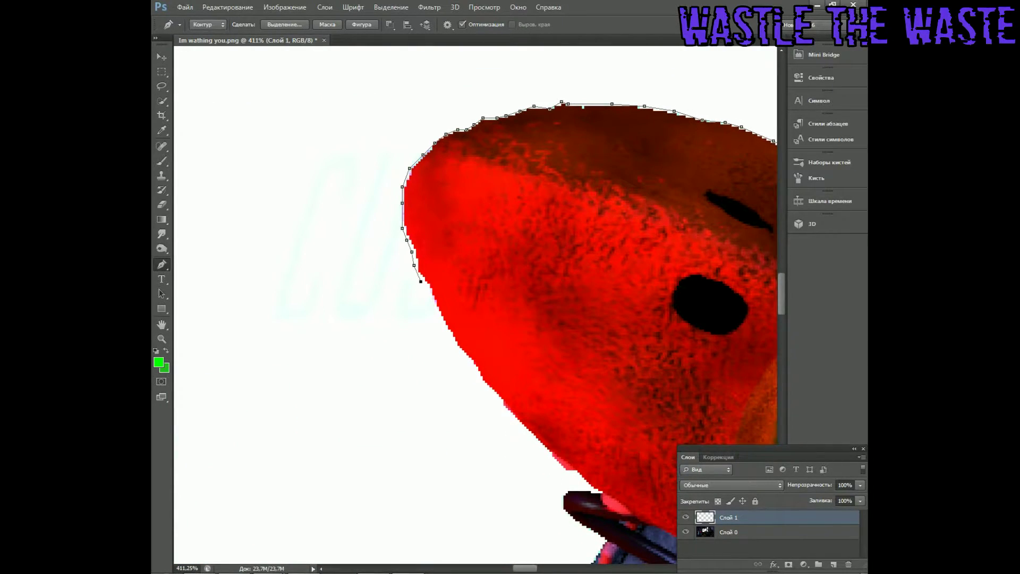
scroll(475, 305, down, 2)
scroll(475, 304, right, 2)
click(436, 319)
click(453, 338)
click(465, 352)
click(481, 356)
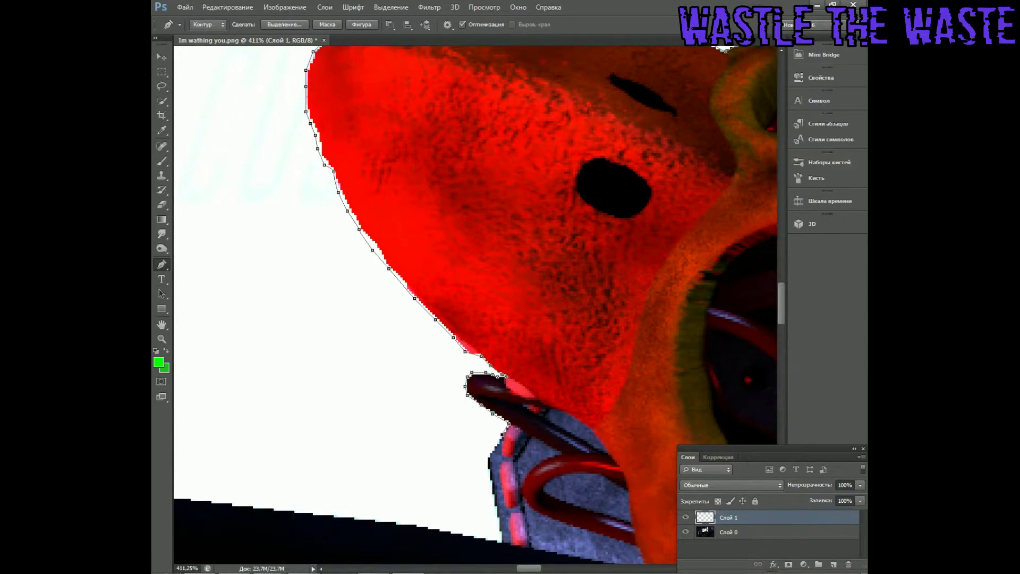
Trace the wide screen's bottom edge and close the path at its starting corner
scroll(476, 305, left, 8)
scroll(476, 305, down, 1)
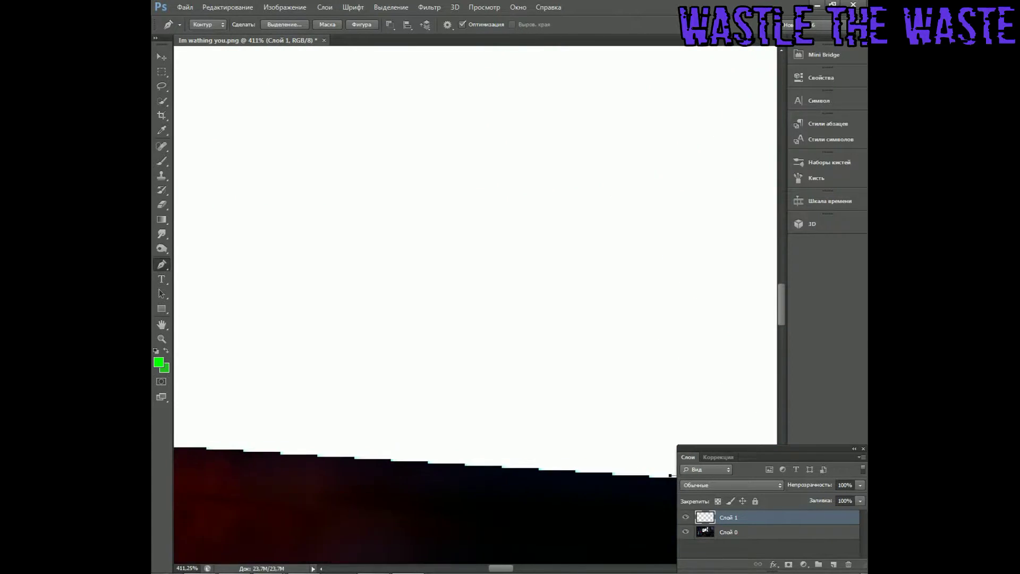
click(531, 469)
alt+scroll(384, 236, down, 8)
Try stroking the wide screen's path in blue and giving the layer a coloured outer glow
right_click(384, 236)
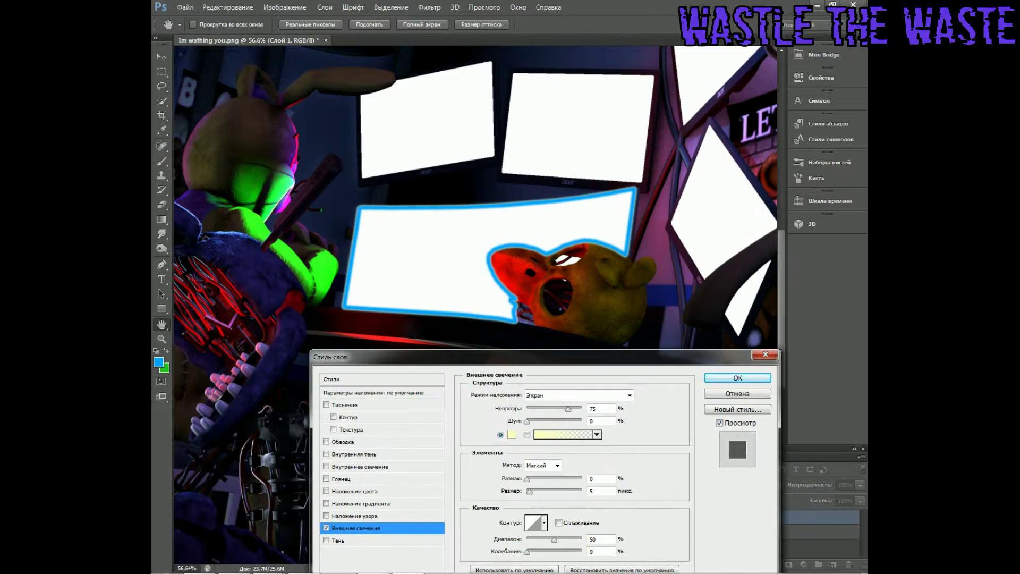
click(511, 435)
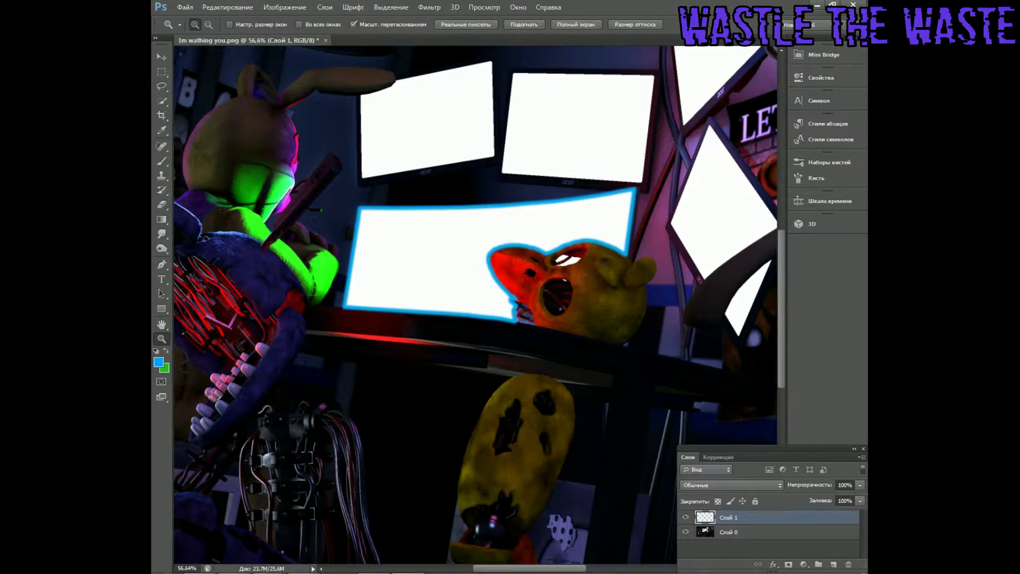
Undo the blue stroke and retry stroking the wide screen's path with the soft brush
key(b)
right_click(372, 247)
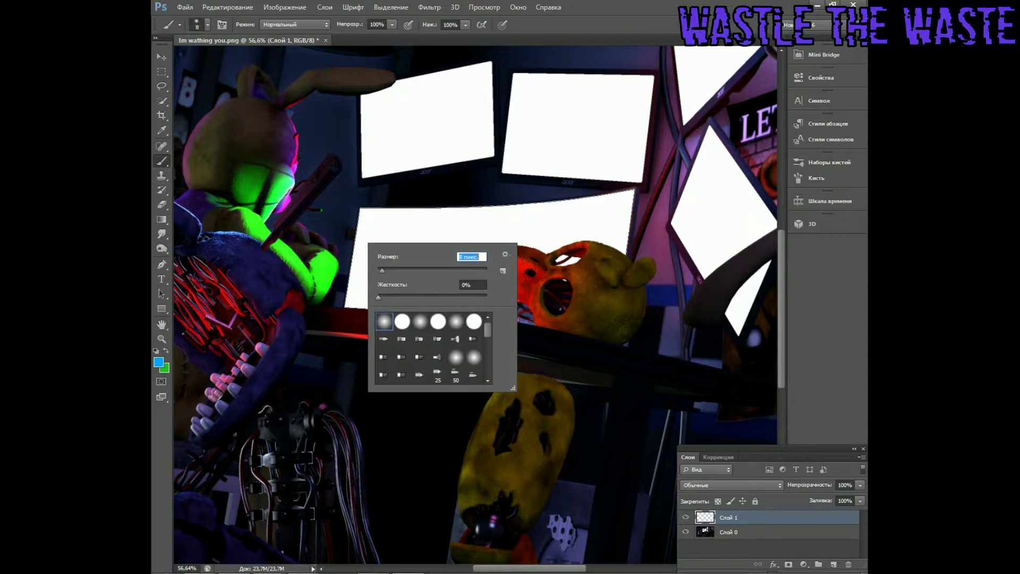
key(Escape)
key(p)
right_click(355, 246)
key(Escape)
right_click(355, 246)
key(Escape)
right_click(349, 211)
key(Escape)
Set up a soft 4 px brush with 0% hardness for outlining the path
key(b)
right_click(346, 296)
key(Escape)
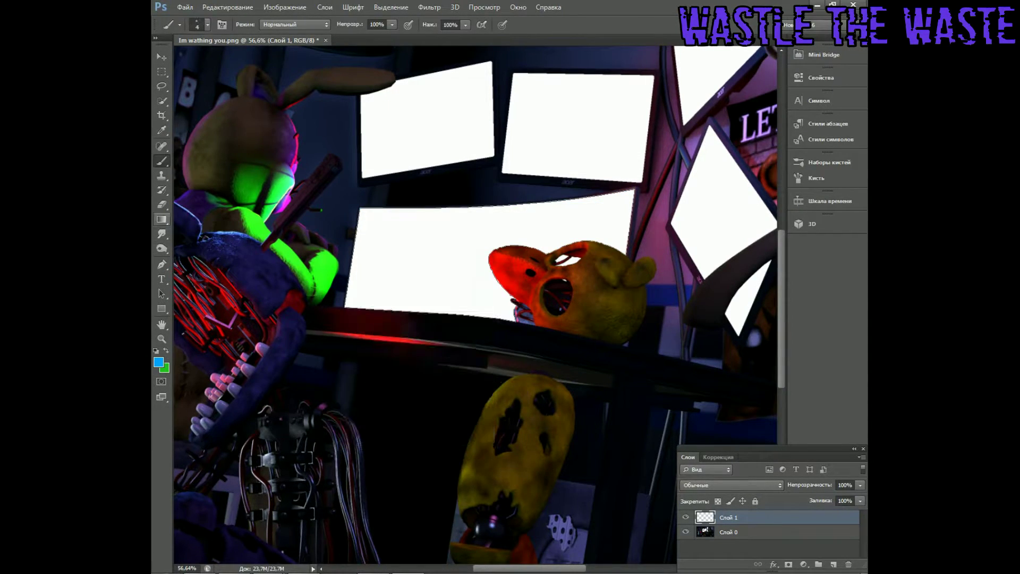
right_click(353, 261)
click(377, 298)
key(Return)
Switch to YouTube to consult the video on making a glow in Adobe Photoshop, return to Photoshop and check the brush settings
click(199, 566)
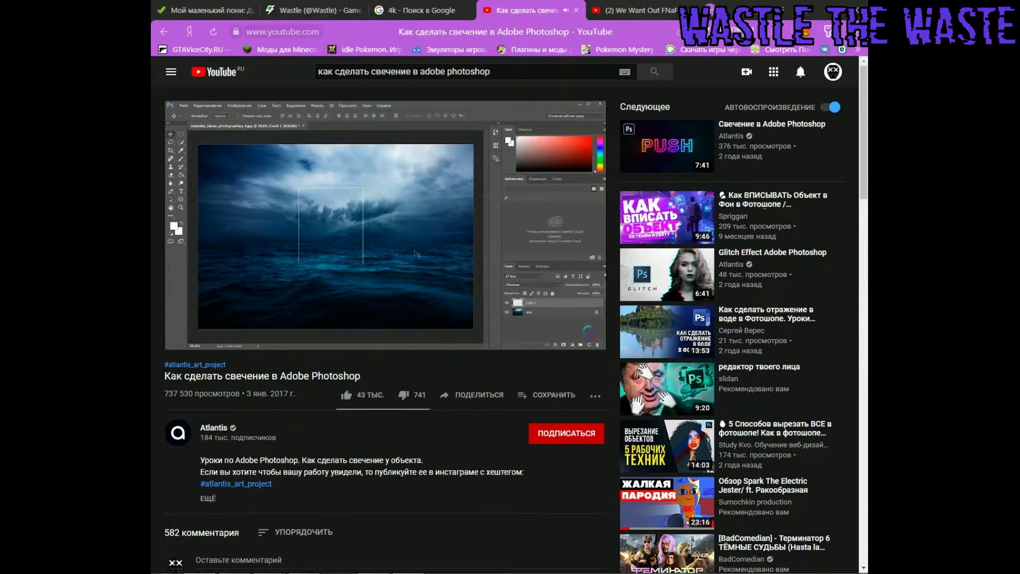
key(alt+Tab)
right_click(367, 258)
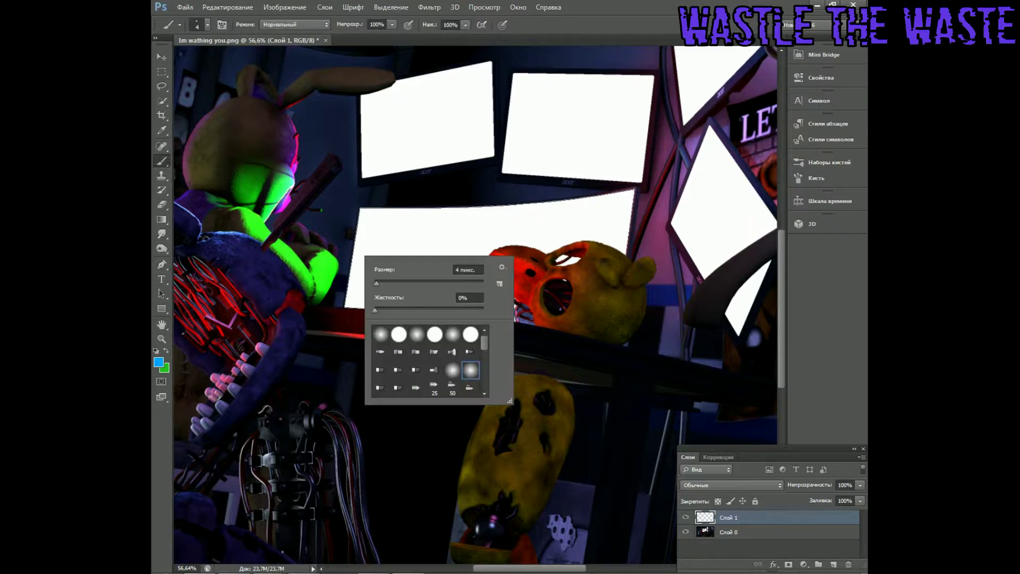
key(Escape)
Set the foreground colour to cyan and stroke the wide screen's path with the brush
click(158, 362)
click(786, 200)
right_click(733, 517)
key(Escape)
right_click(355, 247)
Add an outer glow to the wide screen's outline layer and set the glow colour to blue
right_click(690, 518)
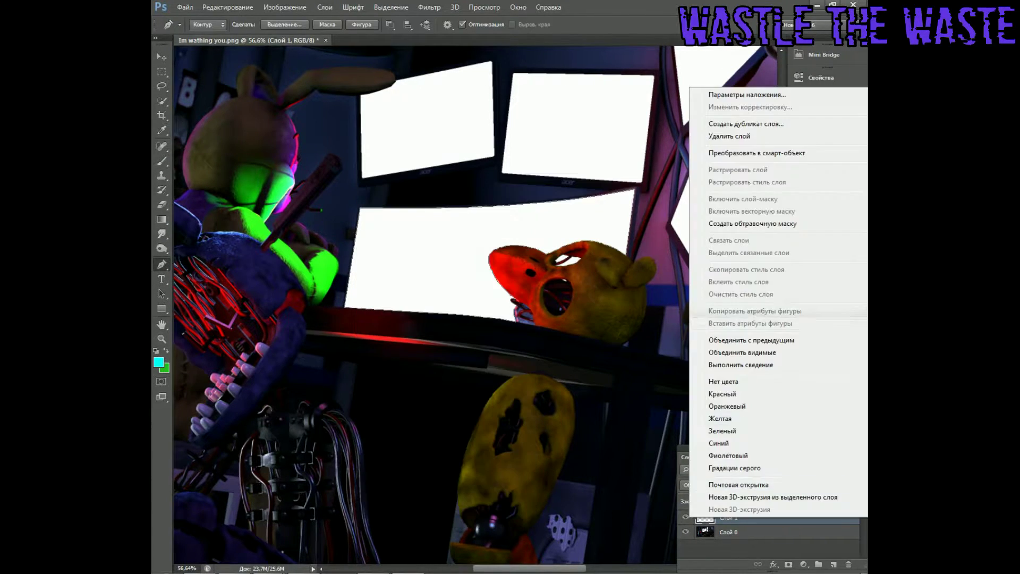
click(723, 95)
click(356, 528)
click(513, 434)
key(Return)
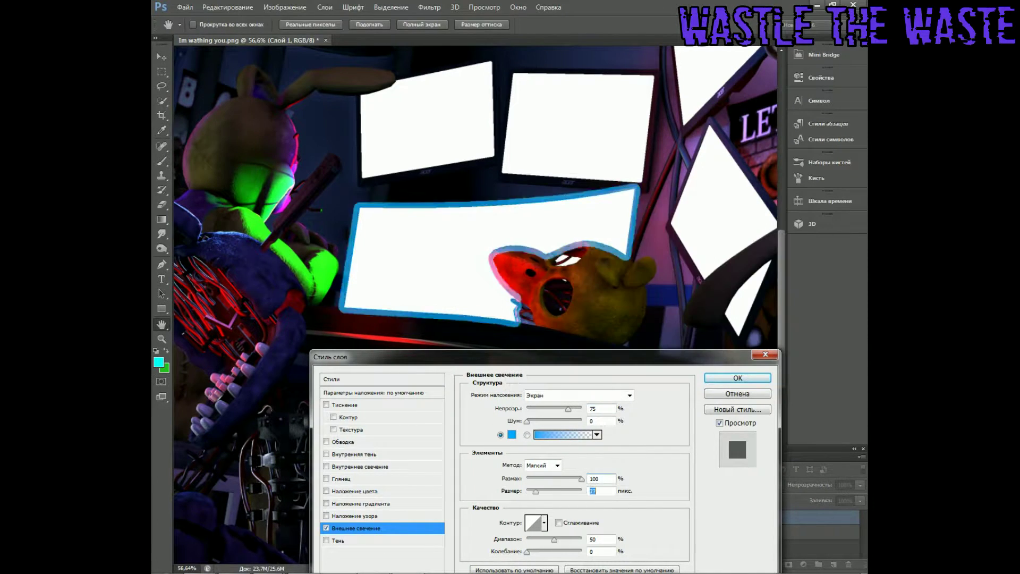
Set the glow's technique to Precise, choose a different contour, and set range to 100% and jitter to 45%
drag(530, 491, 532, 491)
click(533, 522)
key(Return)
mouse_move(555, 539)
mouse_down()
mouse_move(568, 539)
mouse_move(552, 551)
mouse_up()
drag(531, 357, 610, 253)
Set the blue glow's spread to 35% and size to 114 px with the gradient fill, and apply the layer style
text(35)
key(Tab)
key(shift+Up)
key(shift+Up)
key(shift+Up)
key(shift+Up)
key(shift+Up)
key(shift+Up)
key(shift+Up)
key(shift+Up)
key(shift+Up)
key(shift+Up)
key(shift+Up)
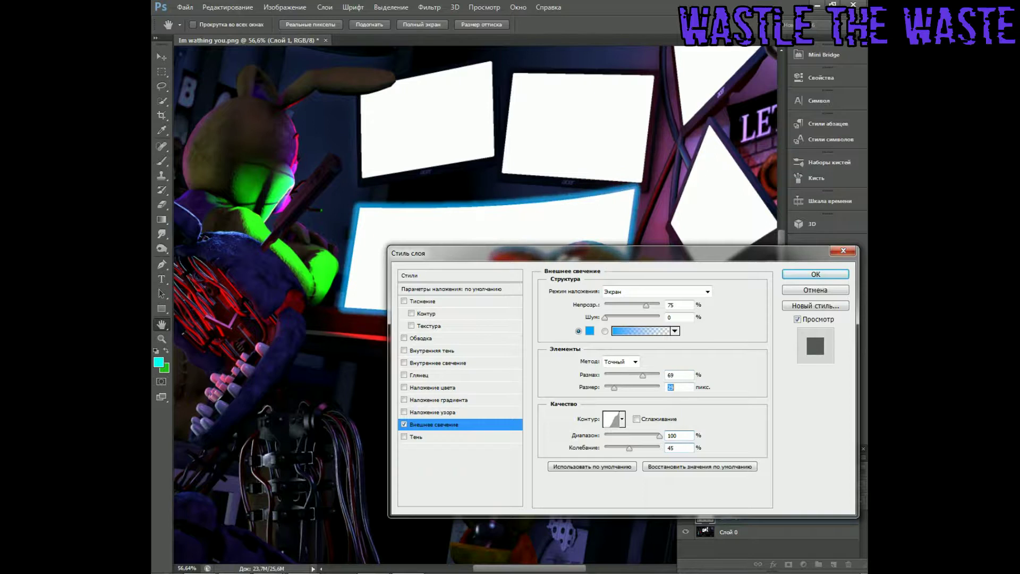
drag(609, 253, 576, 310)
mouse_move(572, 374)
mouse_down()
mouse_move(590, 374)
mouse_move(575, 373)
mouse_up()
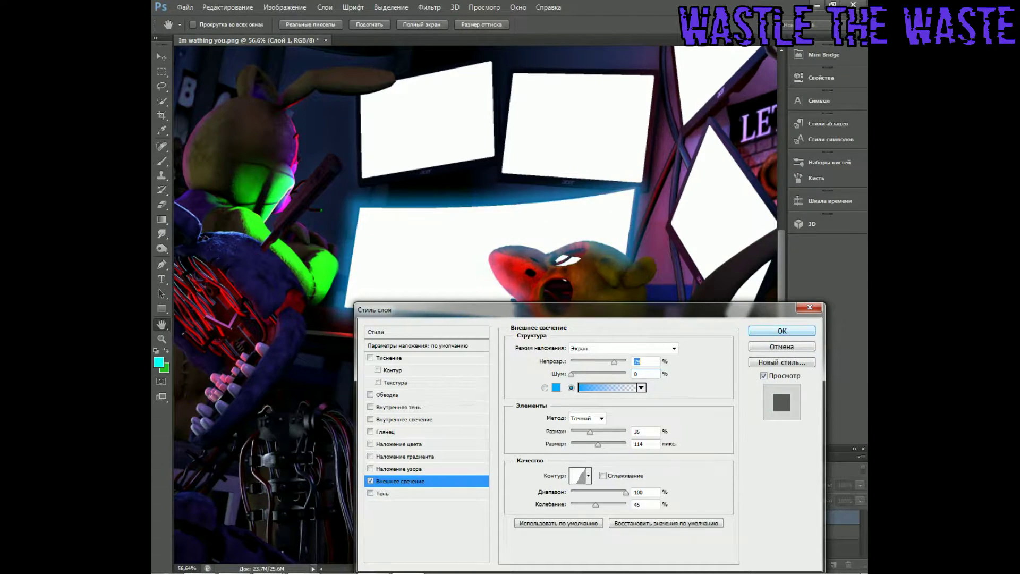
click(781, 331)
Set the foreground colour to light purple for outlining the upper Acer monitor beside the rabbit's ear
click(161, 339)
drag(473, 265, 526, 266)
key(p)
click(159, 362)
click(677, 250)
click(775, 212)
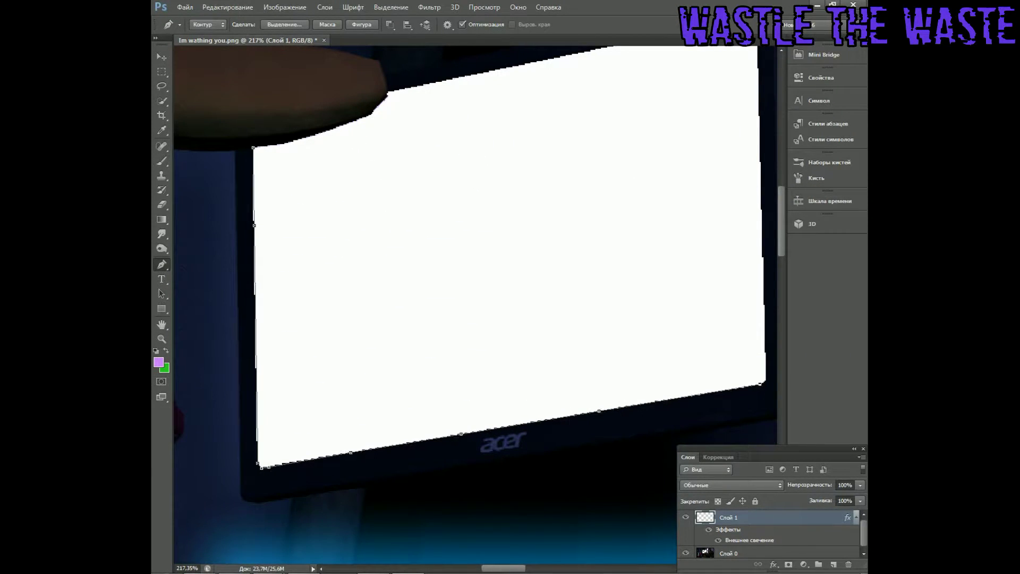
Trace the white screen of the Acer monitor beside the rabbit's ear and stroke the path on a new layer
drag(479, 266, 465, 326)
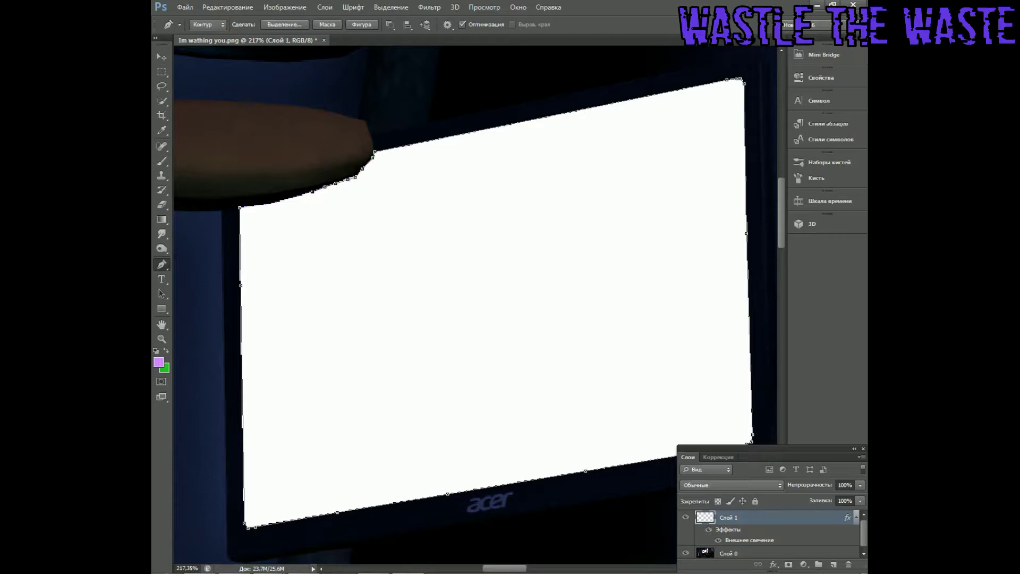
right_click(259, 204)
click(298, 297)
key(Return)
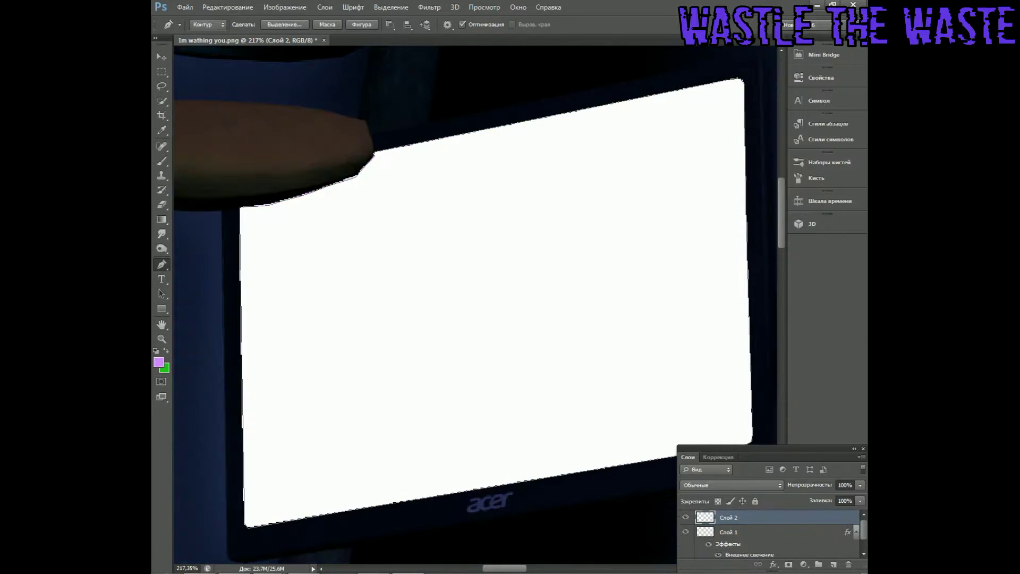
Give the Acer screen's outline layer a purple outer glow with a size of 128 px and increased spread
double_click(770, 517)
click(403, 481)
click(555, 387)
click(159, 362)
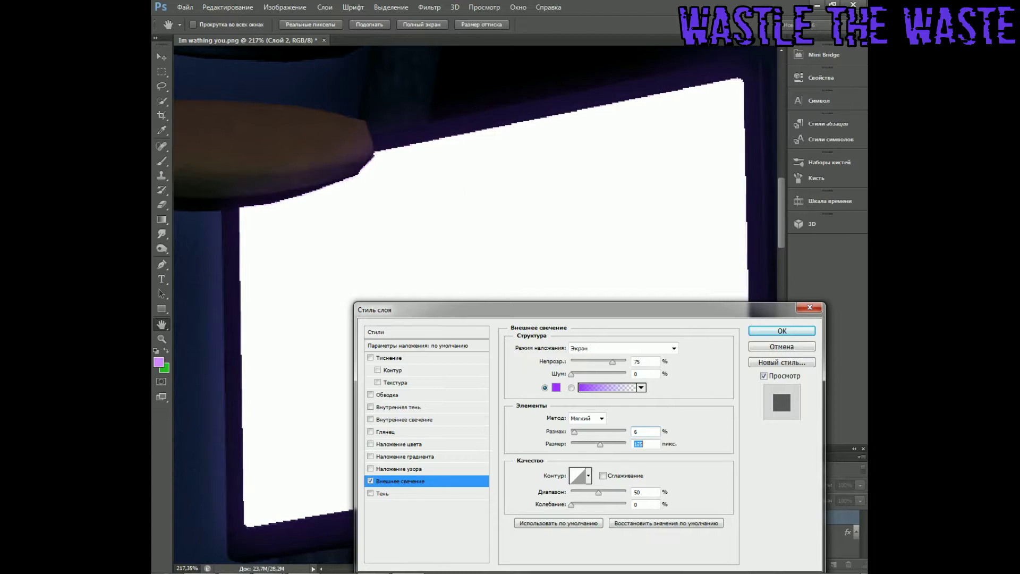
drag(404, 310, 483, 296)
drag(318, 213, 314, 343)
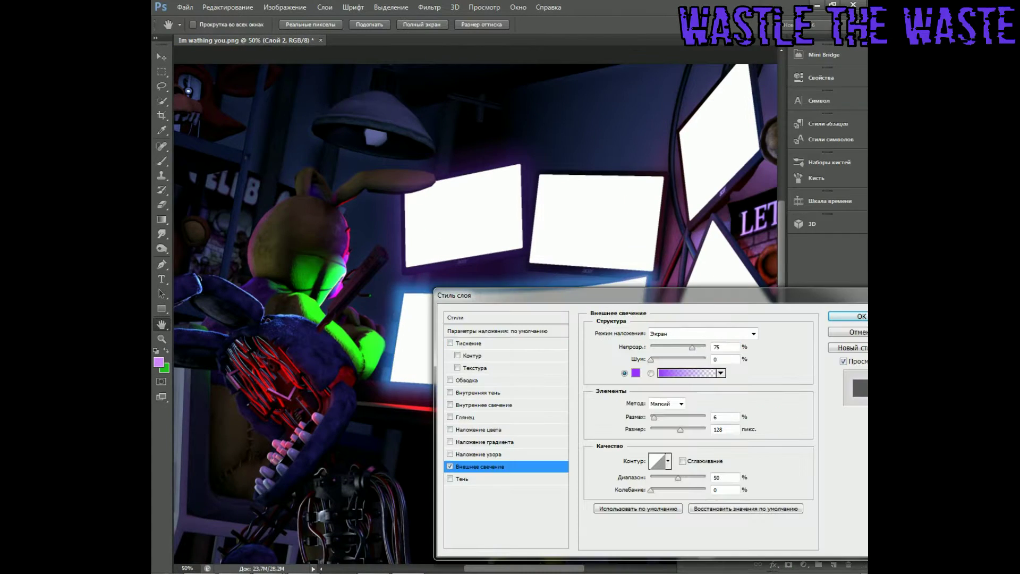
drag(654, 418, 660, 418)
drag(531, 295, 274, 419)
key(Return)
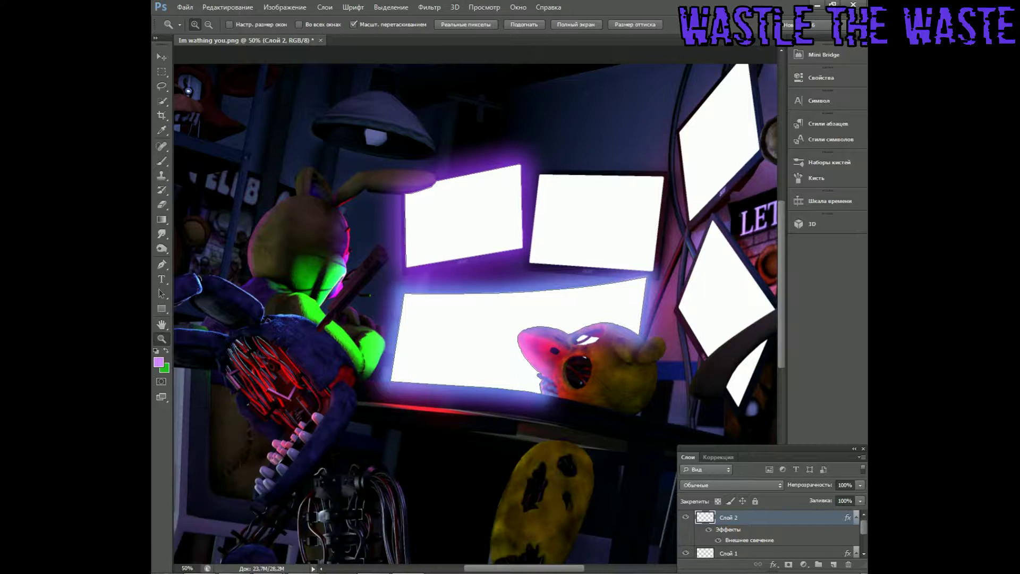
Inspect the purple glow up close and delete its layer
key(z)
drag(412, 301, 457, 301)
key(Return)
key(z)
key(ctrl+minus)
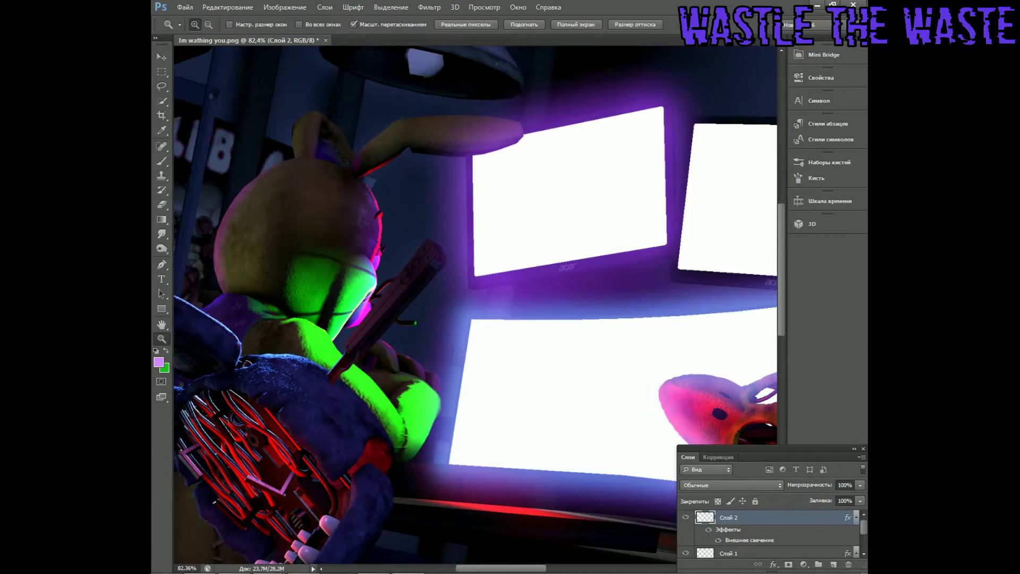
click(718, 540)
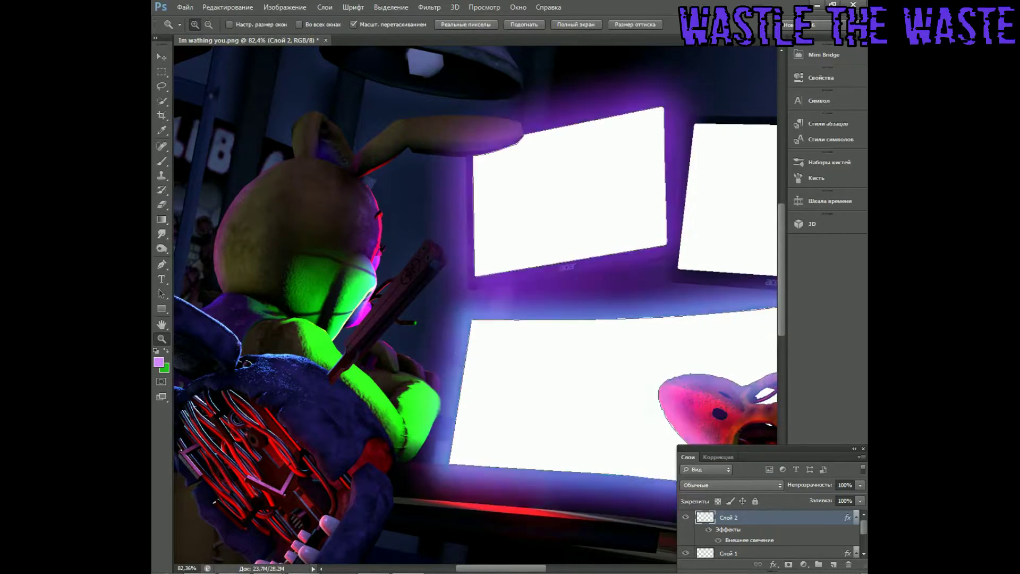
right_click(744, 516)
click(728, 136)
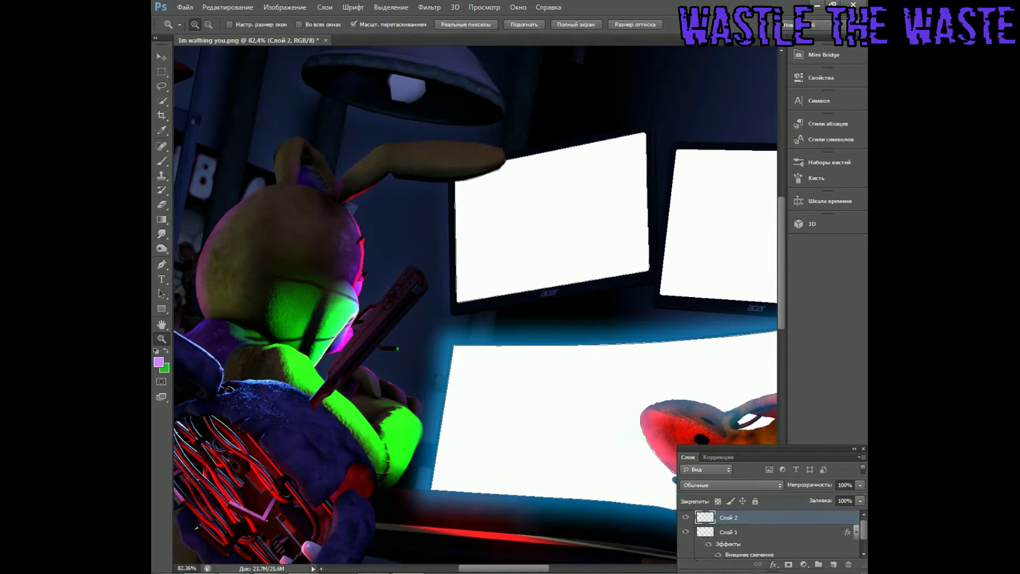
Try adding an outer glow in purple a42fff to Слой 2 without an outline on it
right_click(452, 345)
key(p)
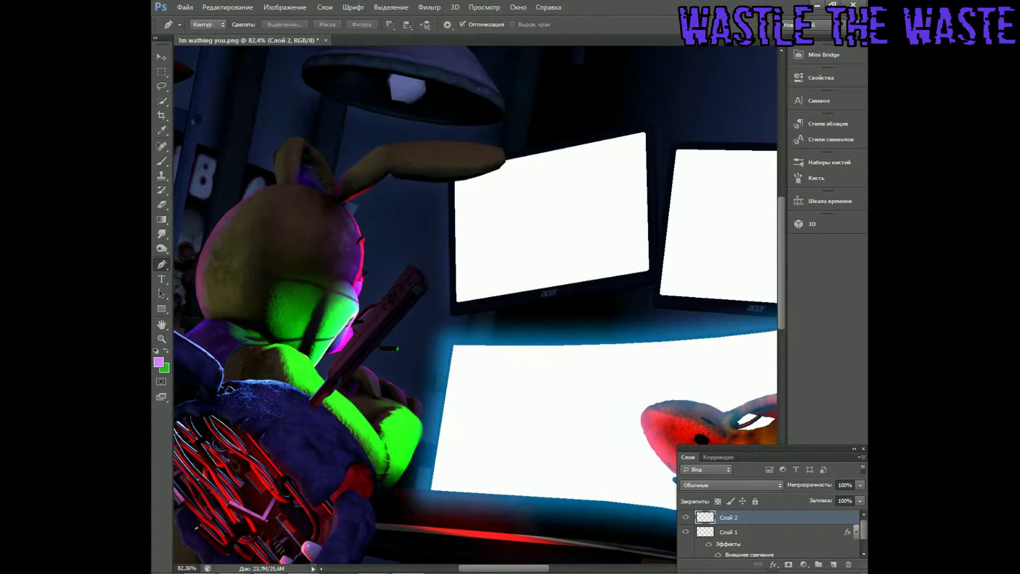
right_click(728, 516)
click(744, 63)
click(632, 453)
click(829, 360)
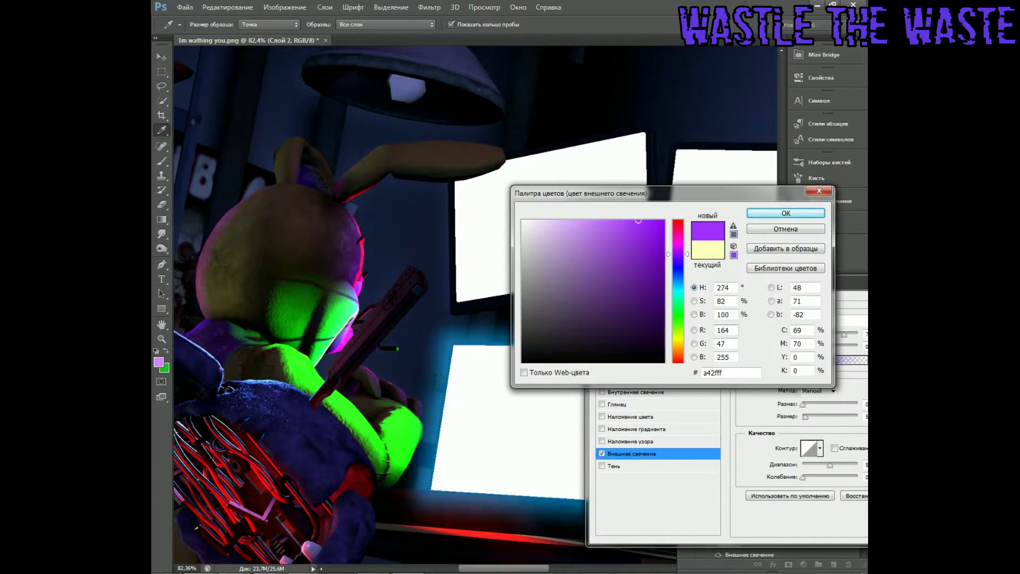
key(Return)
drag(457, 279, 242, 393)
key(Return)
Retrace the white screen of the Acer monitor beside the rabbit's ear and stroke the path on Слой 1
drag(478, 318, 444, 276)
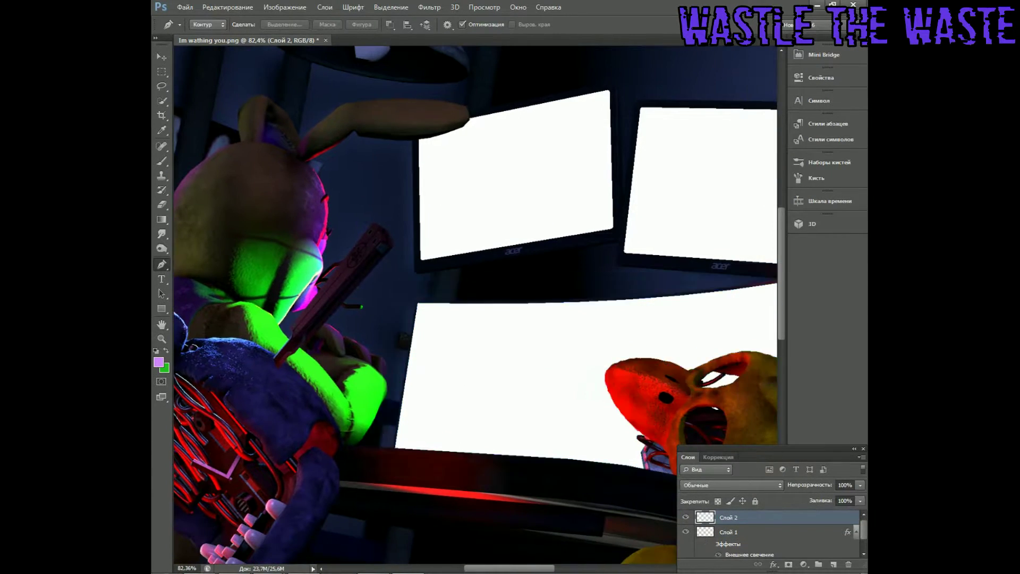
click(727, 532)
key(z)
drag(501, 127, 526, 128)
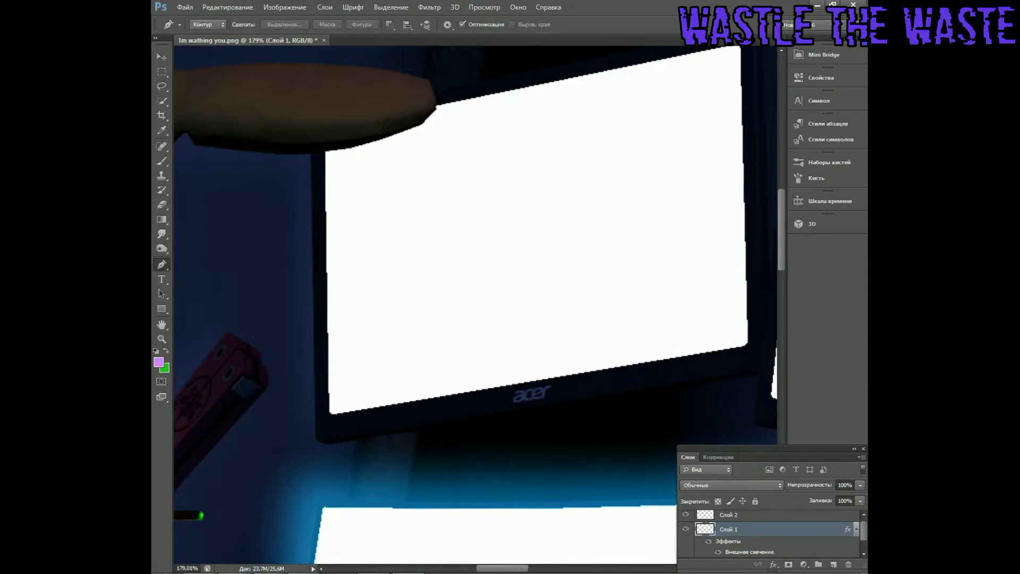
scroll(476, 304, up, 1)
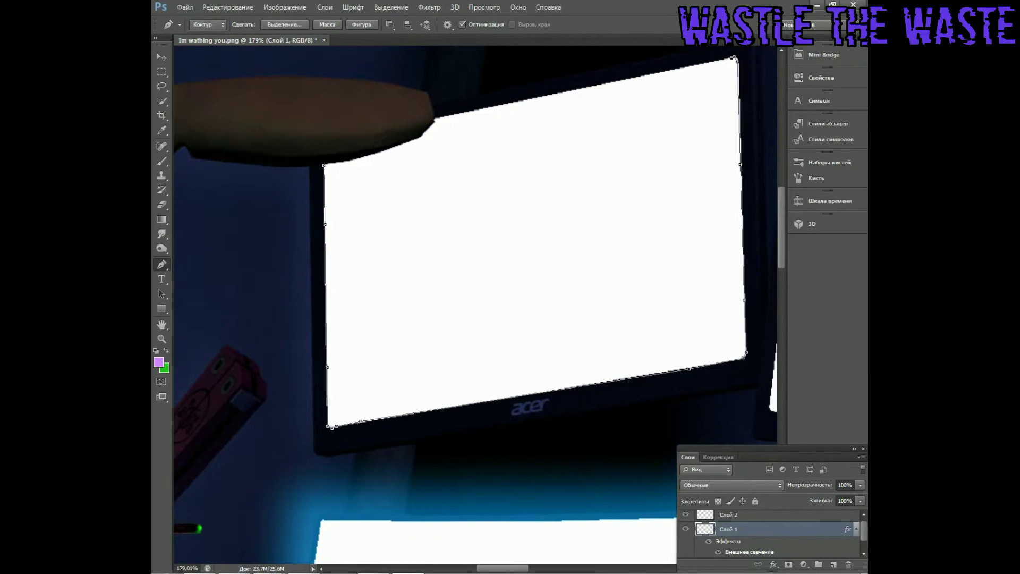
right_click(323, 159)
key(Escape)
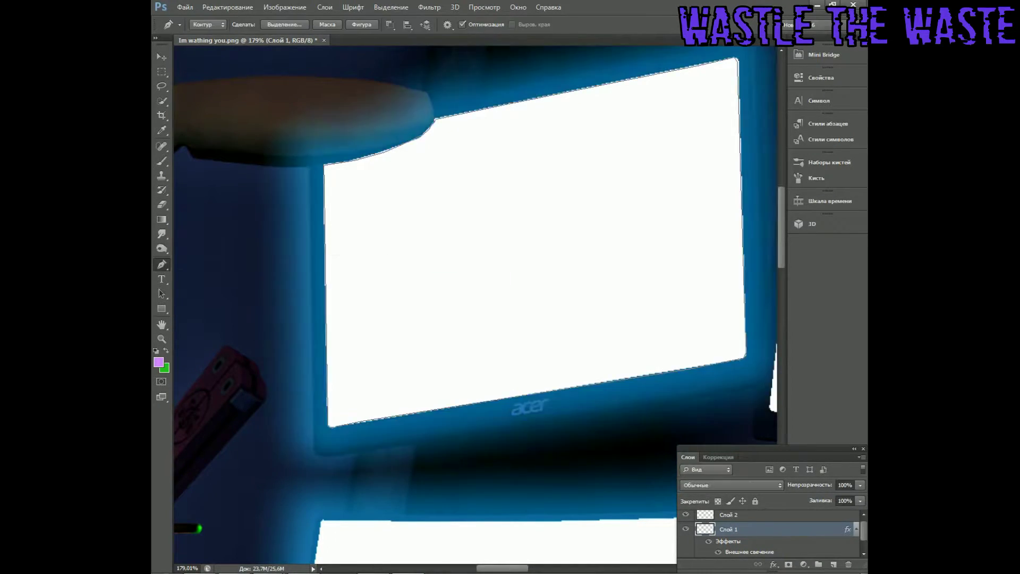
Stroke the traced path on Слой 2 and give that layer a purple outer glow with a size of 76 px
key(alt+bracketright)
right_click(323, 275)
key(Escape)
key(h)
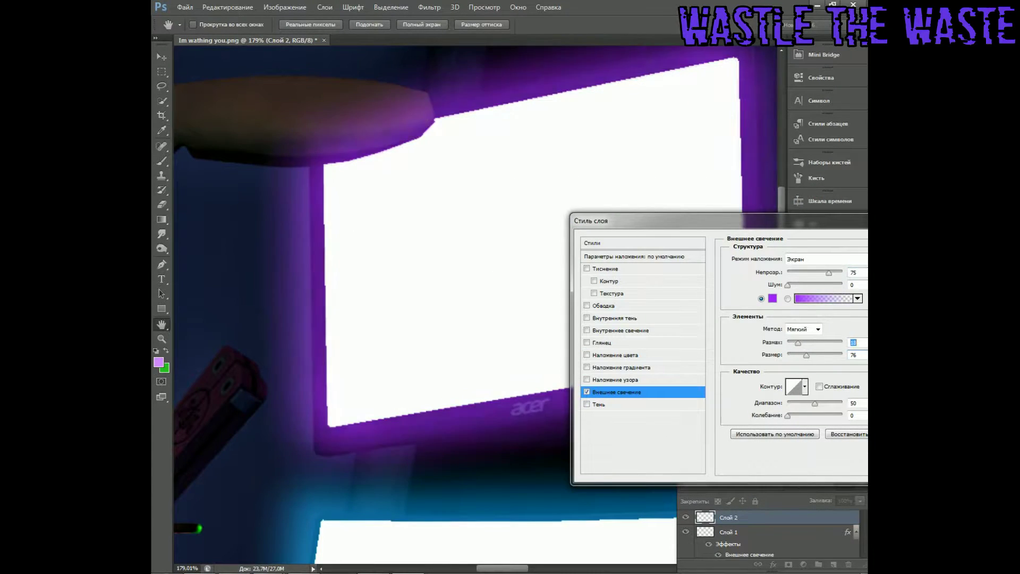
key(Return)
key(z)
key(ctrl+0)
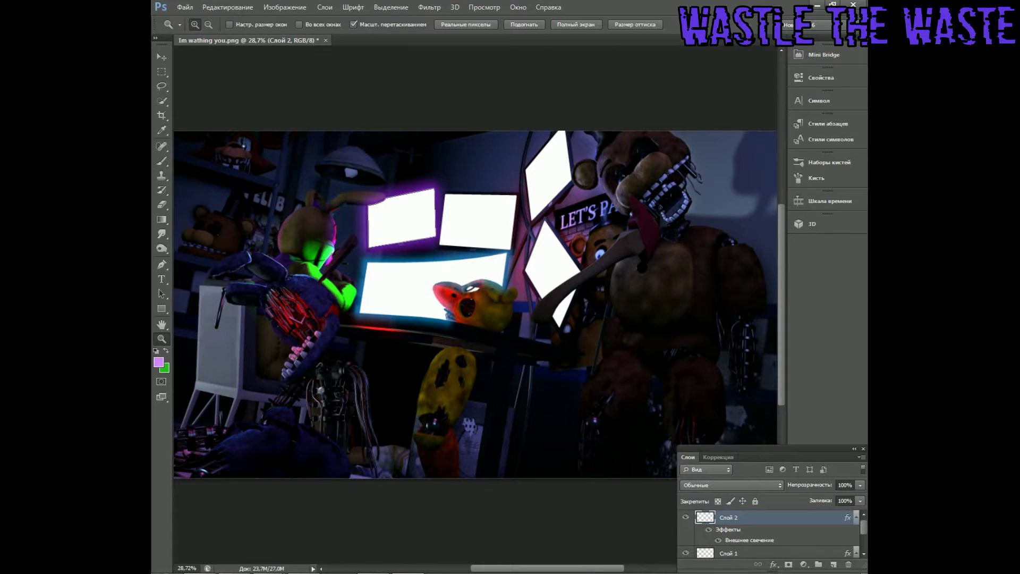
Trace the lower white area in the yellow chicken head's eye socket and stroke the path on Слой 1
right_click(367, 229)
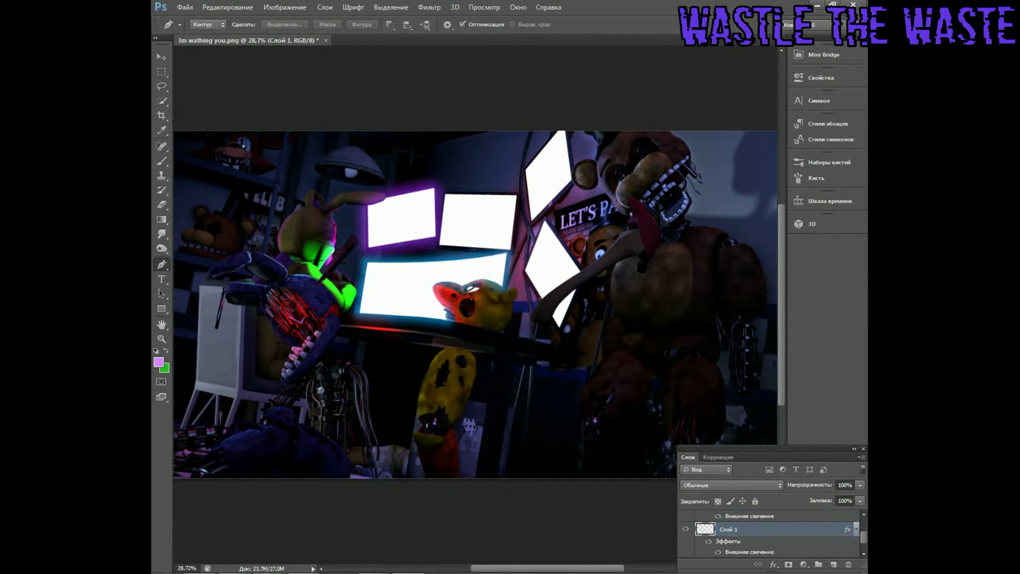
key(z)
drag(469, 289, 510, 290)
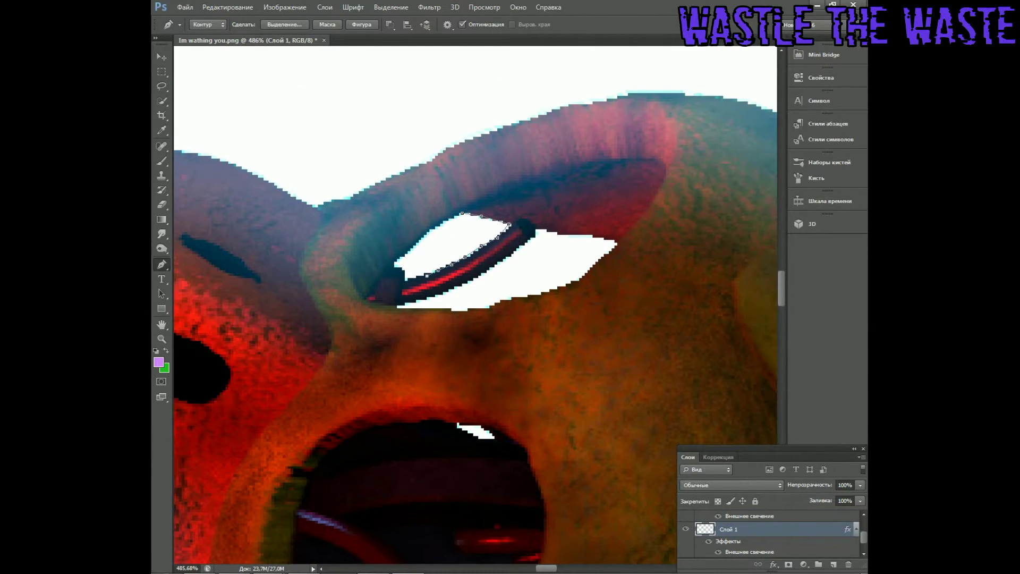
right_click(445, 313)
click(526, 319)
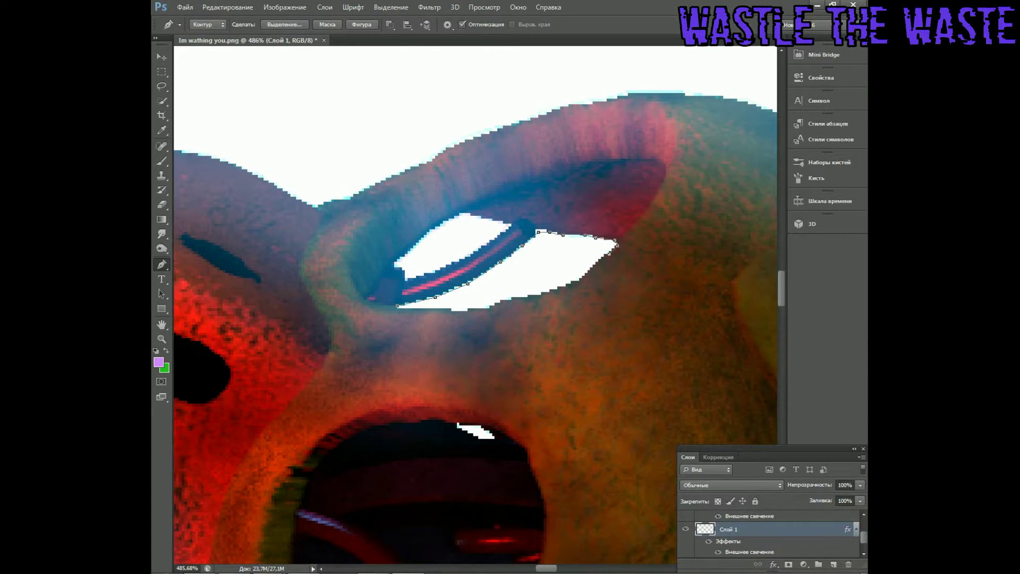
right_click(482, 269)
key(Escape)
key(z)
mouse_move(510, 290)
mouse_down()
mouse_move(436, 290)
mouse_move(500, 290)
mouse_up()
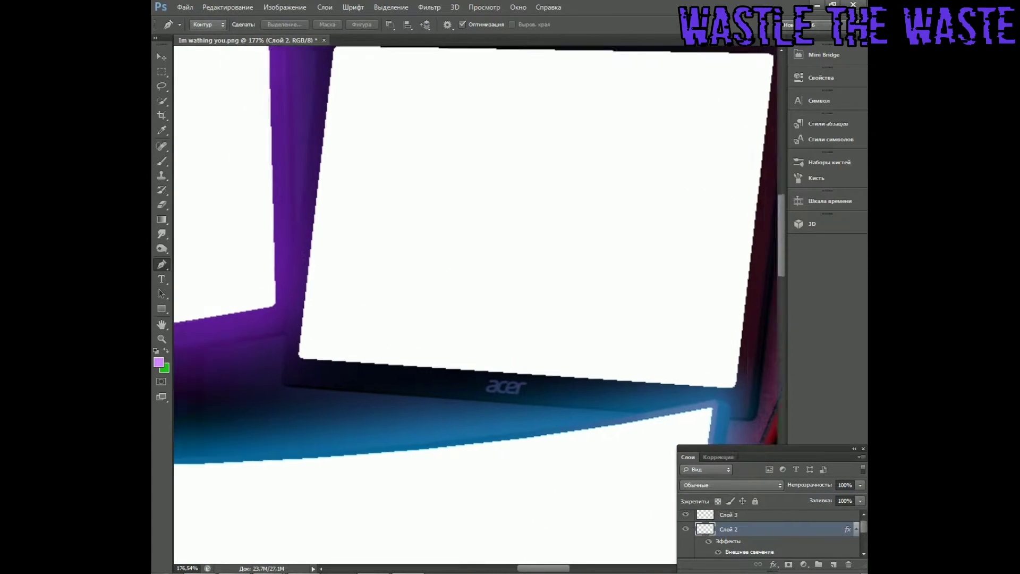
Trace the white screen of the second upper Acer monitor and stroke the path on the purple glow layer Слой 2
key(z)
drag(295, 348, 340, 348)
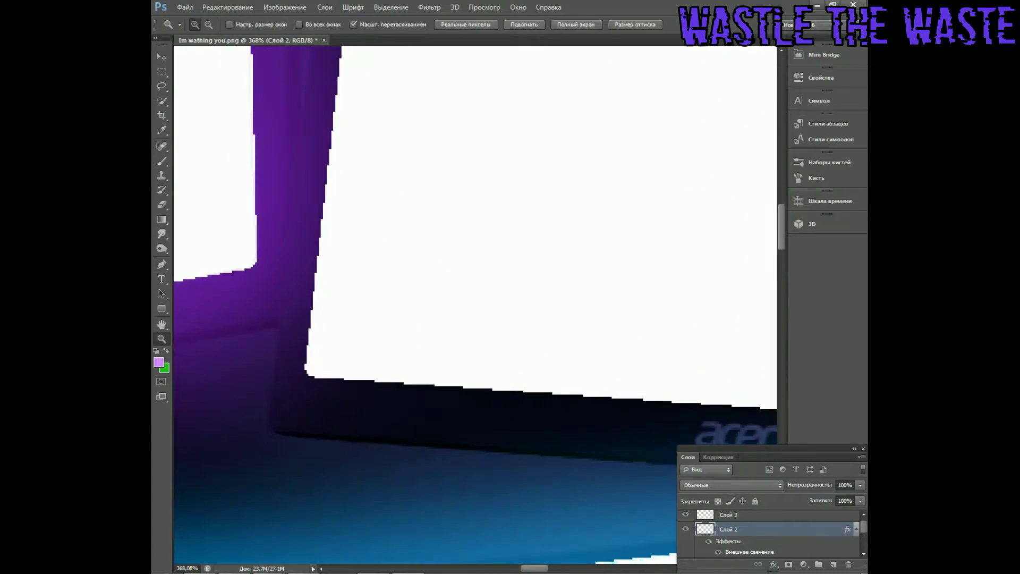
drag(638, 319, 277, 532)
drag(223, 319, 877, 366)
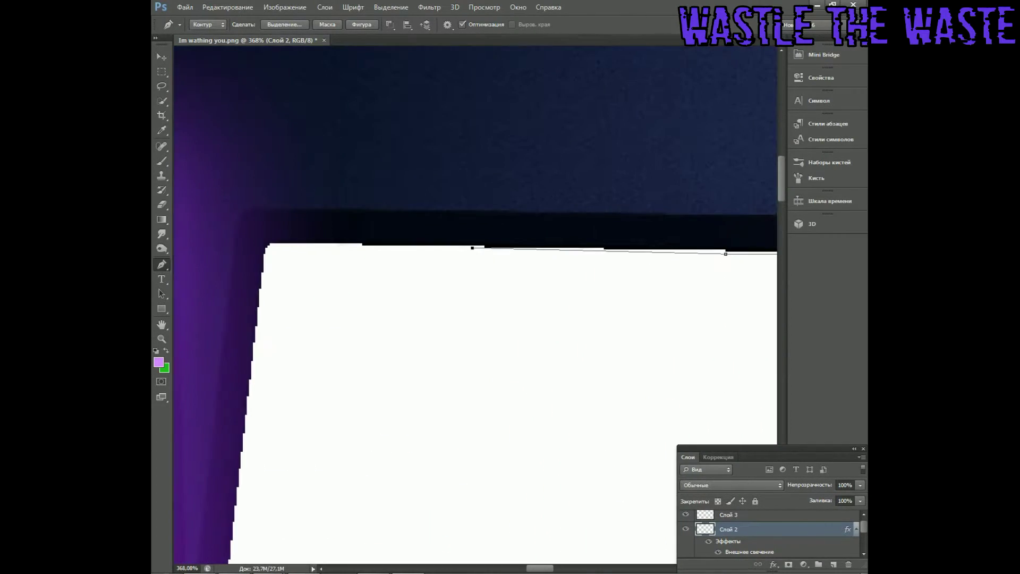
alt+scroll(475, 303, down, 5)
right_click(376, 205)
key(Escape)
alt+scroll(476, 303, down, 2)
right_click(458, 303)
key(Escape)
key(z)
key(ctrl+0)
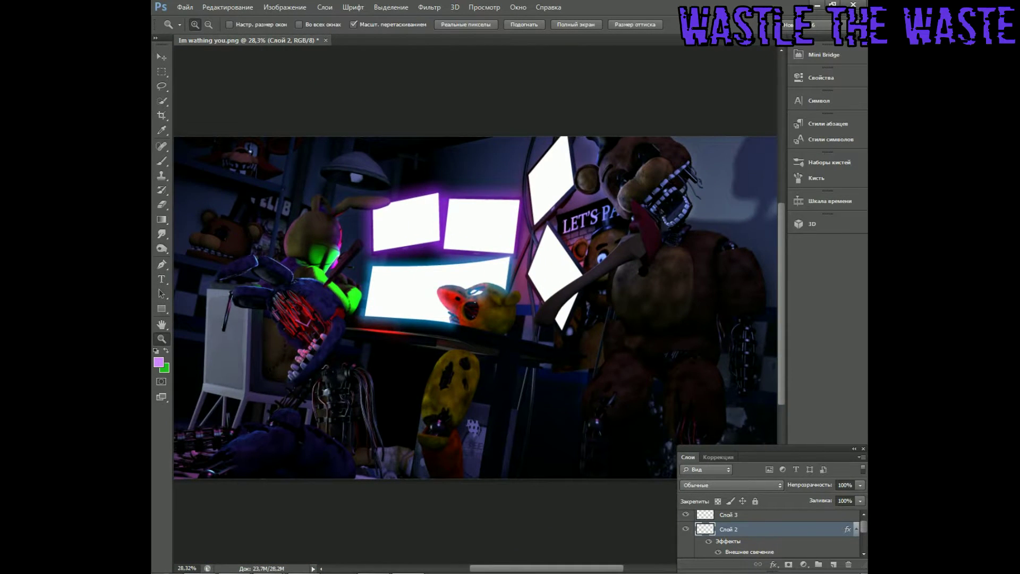
Trace the lower diamond-shaped Acer screen on both sides of the axe handle for a new layer, Слой 3
alt+scroll(577, 178, up, 10)
key(s)
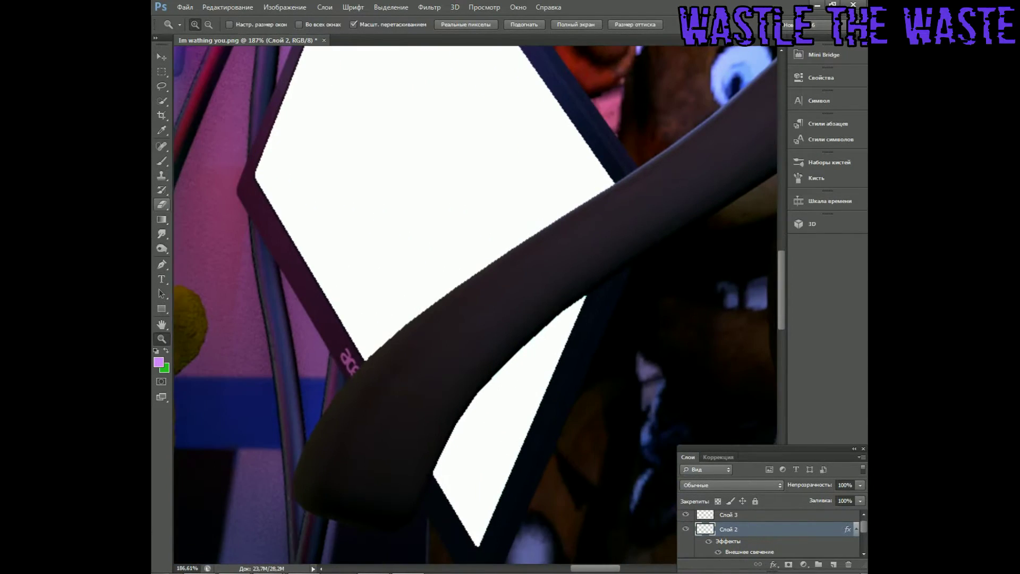
drag(474, 534, 540, 572)
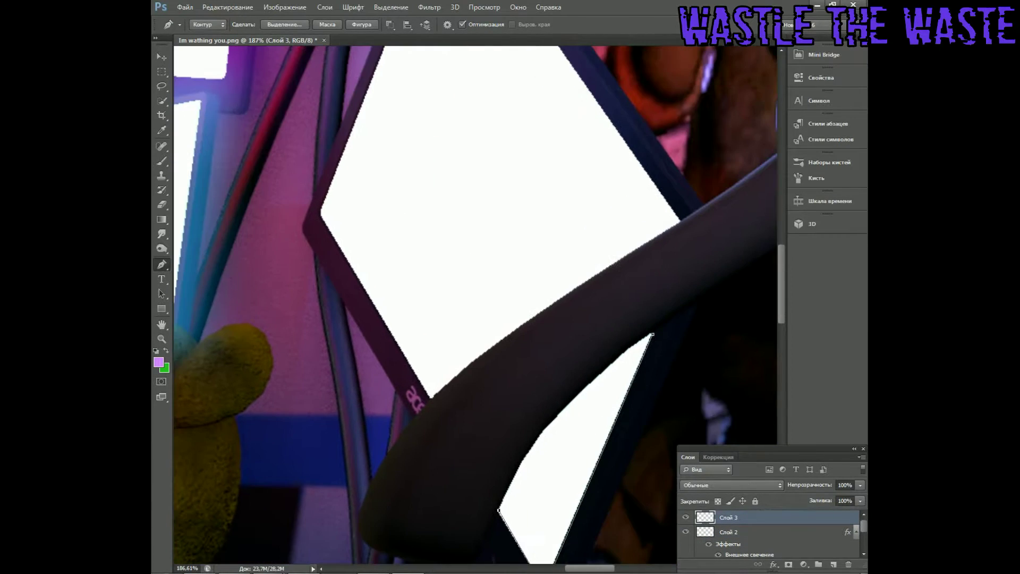
drag(321, 212, 349, 301)
drag(372, 266, 290, 205)
Give Слой 3 a green outer glow with 27% spread and 109 px size, and stroke the diamond screen's path
right_click(685, 532)
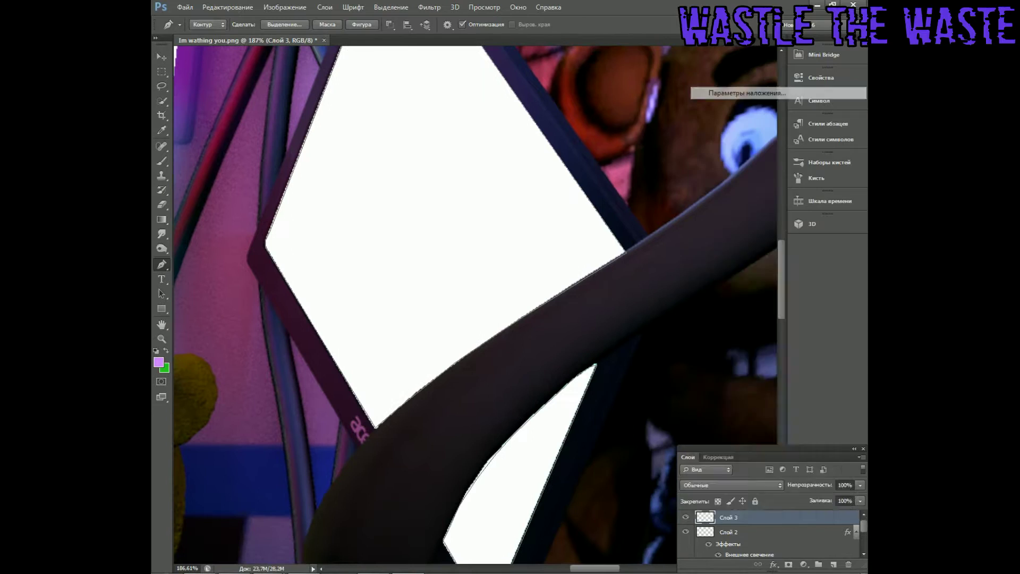
click(729, 87)
click(559, 337)
click(770, 207)
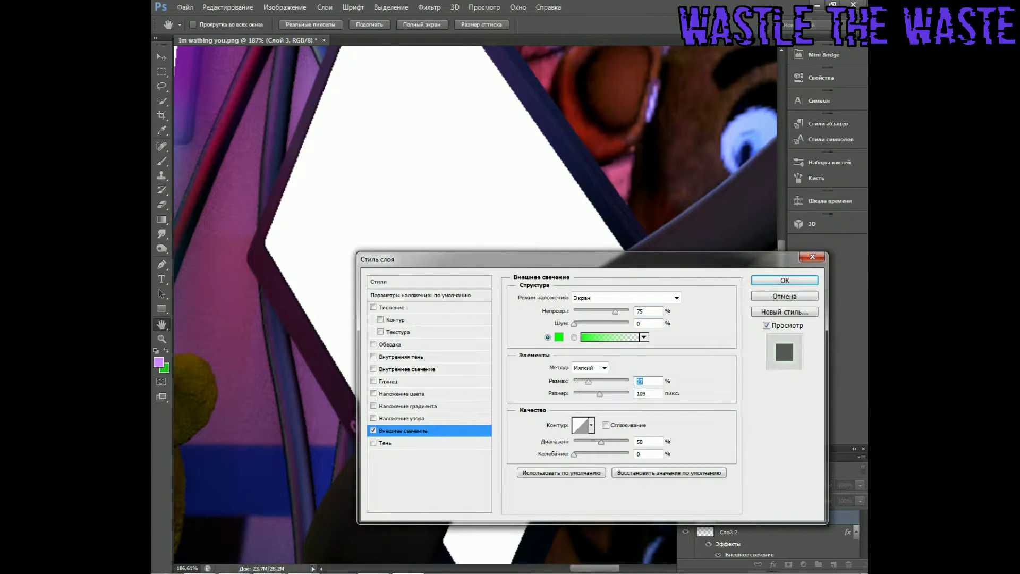
key(Return)
right_click(346, 103)
key(Escape)
key(z)
key(ctrl+0)
Reduce the spread of Слой 3's green outer glow and set its size to 73 px
right_click(690, 518)
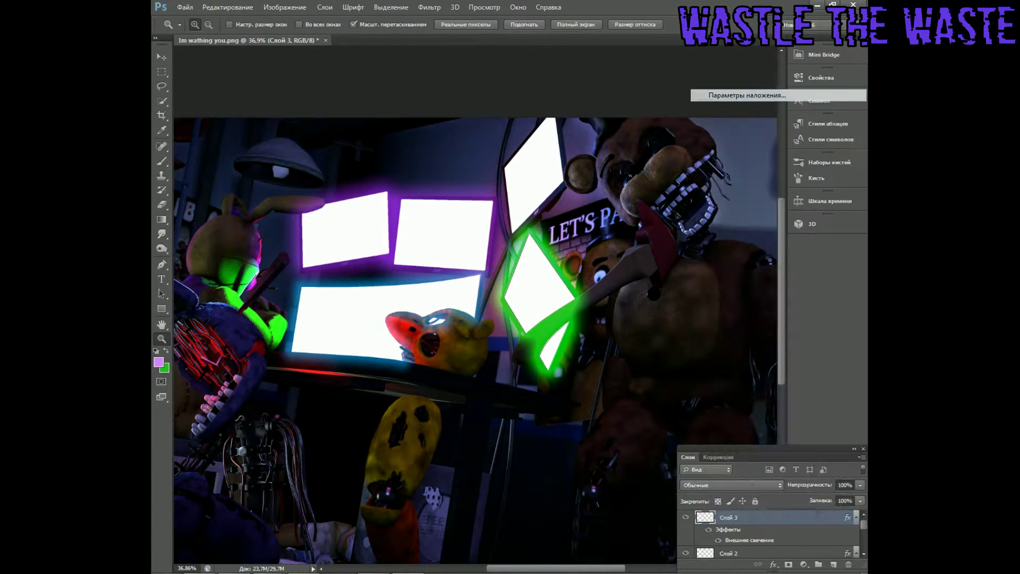
click(746, 95)
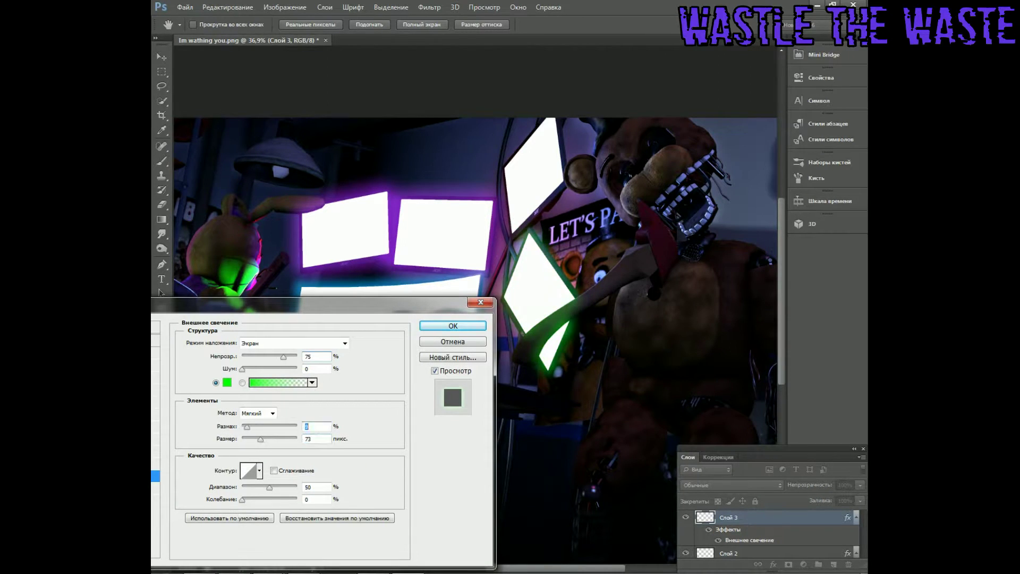
key(Return)
Try tracing the small white gap inside the chicken head's round opening and stroking it on Слой 1
drag(435, 336, 468, 335)
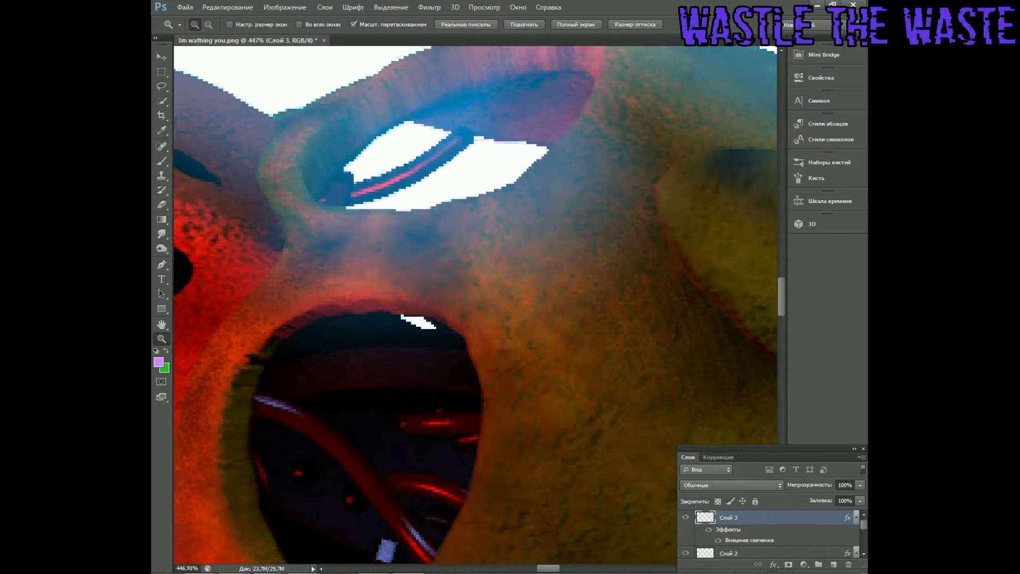
right_click(428, 326)
key(Escape)
key(z)
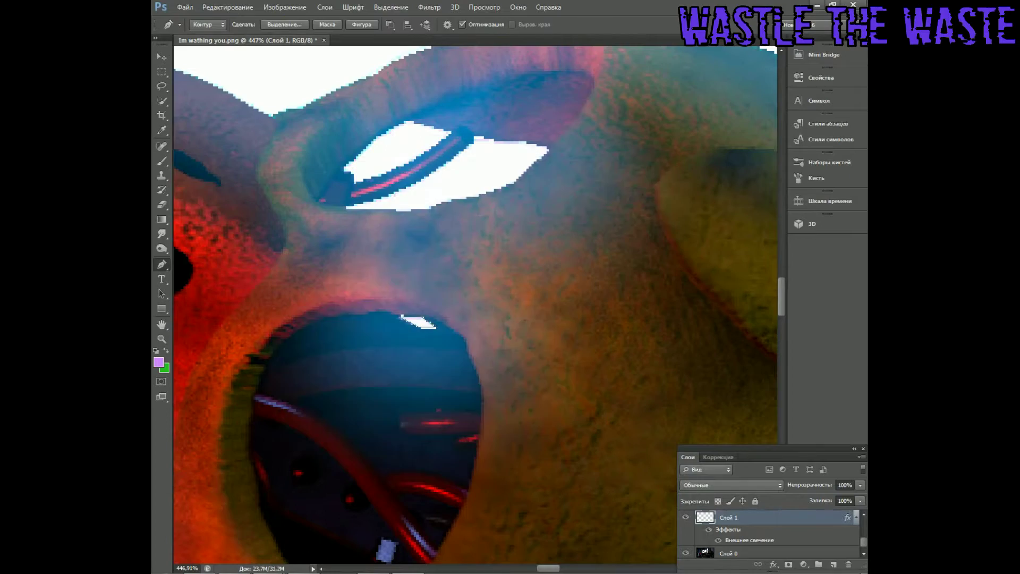
key(ctrl+0)
Hide Слой 0 to inspect the glow outlines on their own, and undo the last stroke on Слой 1
click(685, 551)
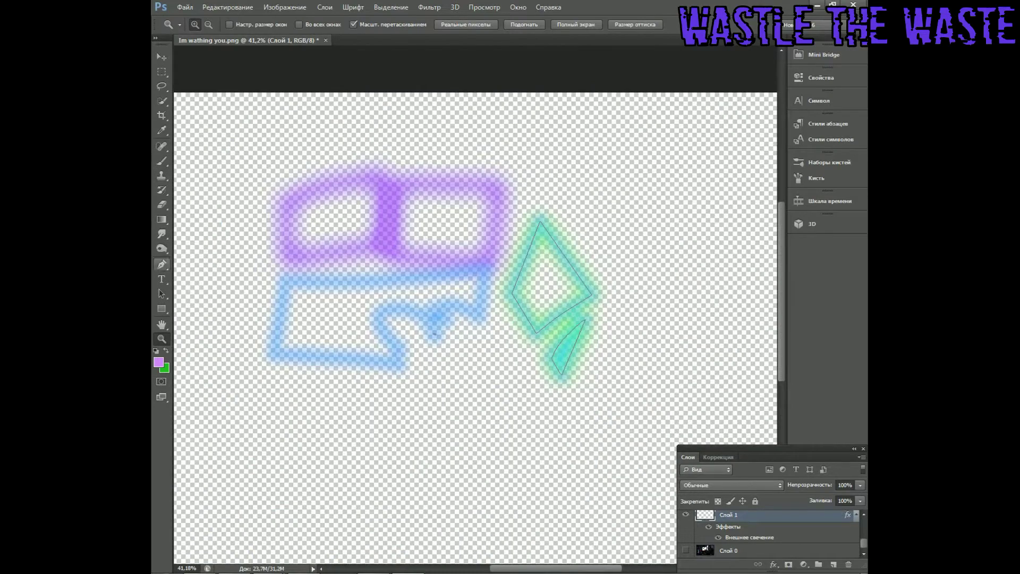
key(p)
click(685, 550)
click(686, 550)
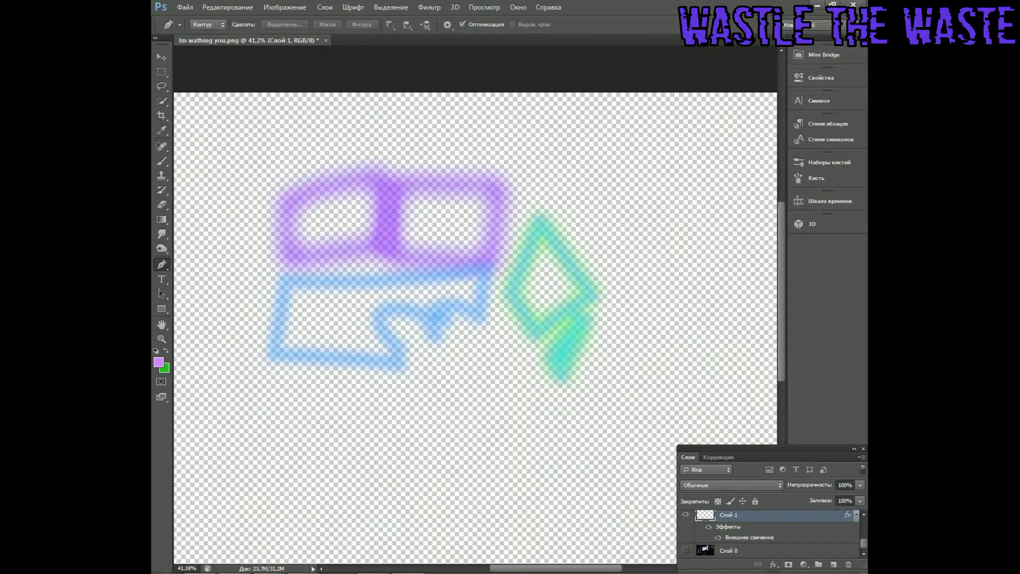
key(ctrl+z)
Show Слой 0 again and retrace the small white gap in the chicken head's opening, stroking it on Слой 1
click(685, 551)
alt+scroll(470, 264, up, 10)
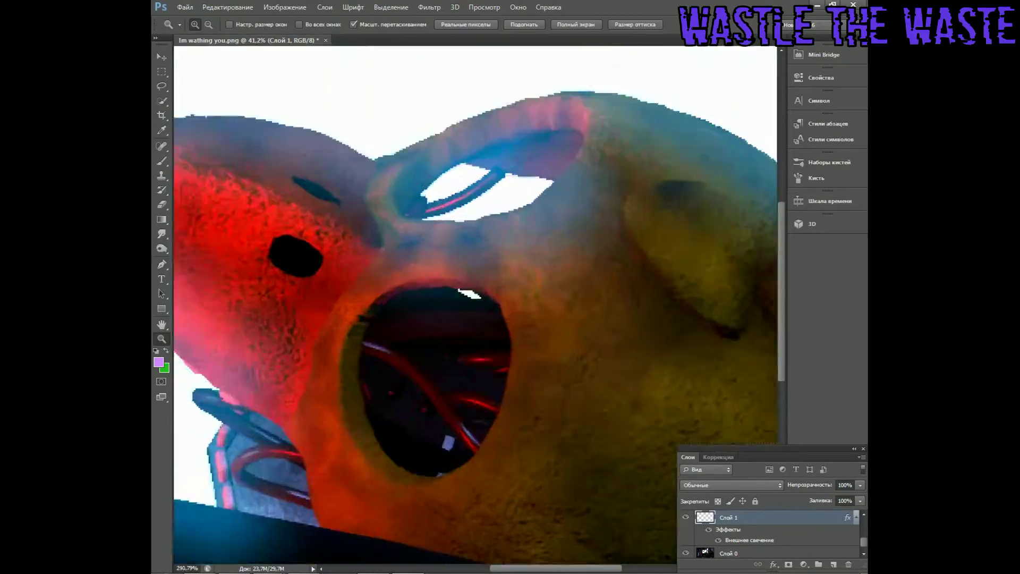
right_click(479, 270)
alt+scroll(480, 270, down, 10)
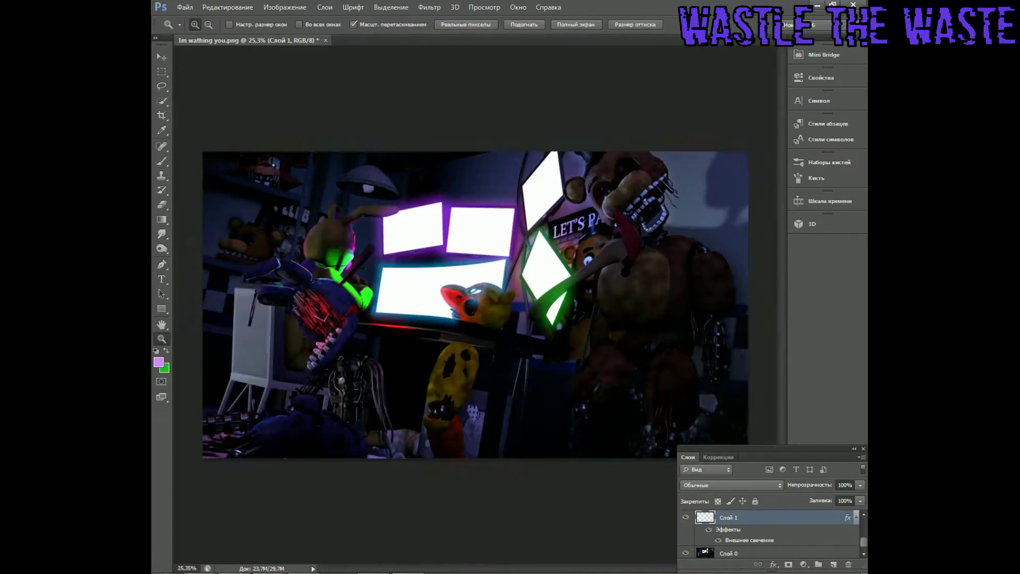
click(685, 553)
right_click(496, 302)
key(Escape)
Toggle layer visibility to compare the picture with and without the monitor glows
click(685, 553)
click(685, 552)
click(686, 552)
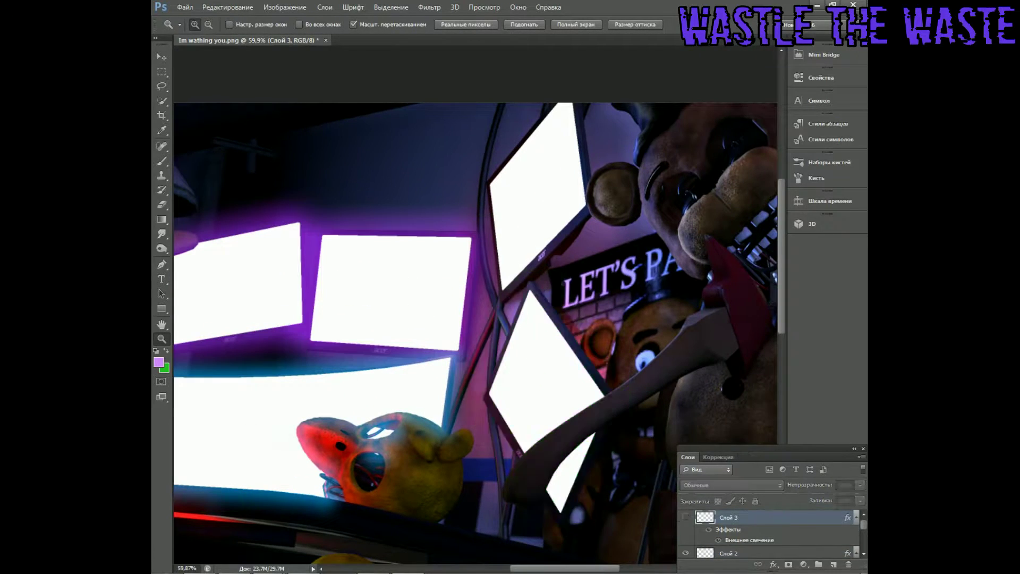
Outline the upper diamond-shaped Acer screen on a new layer, Слой 4, and give it a red outer glow
alt+scroll(535, 140, up, 5)
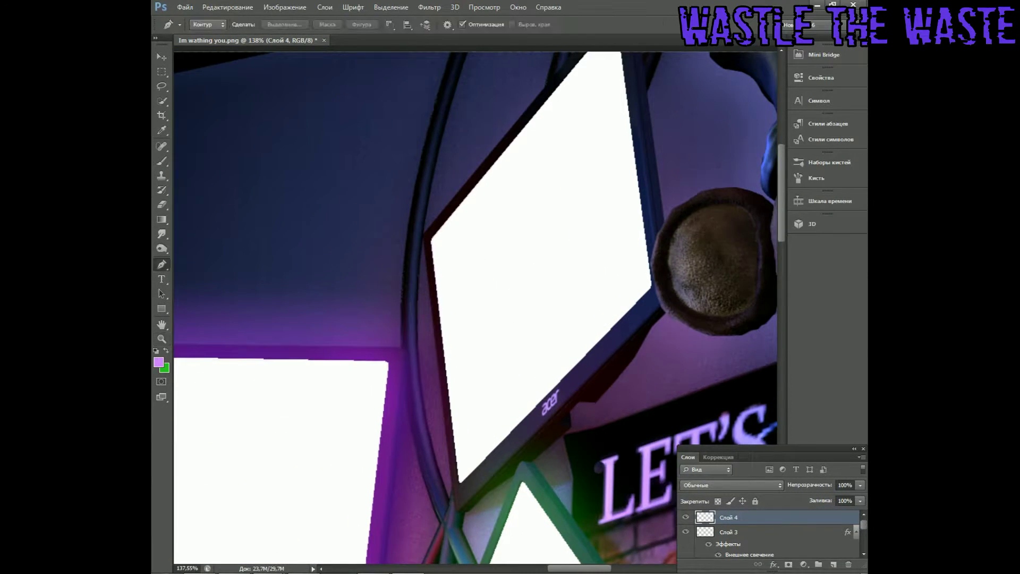
scroll(480, 308, up, 2)
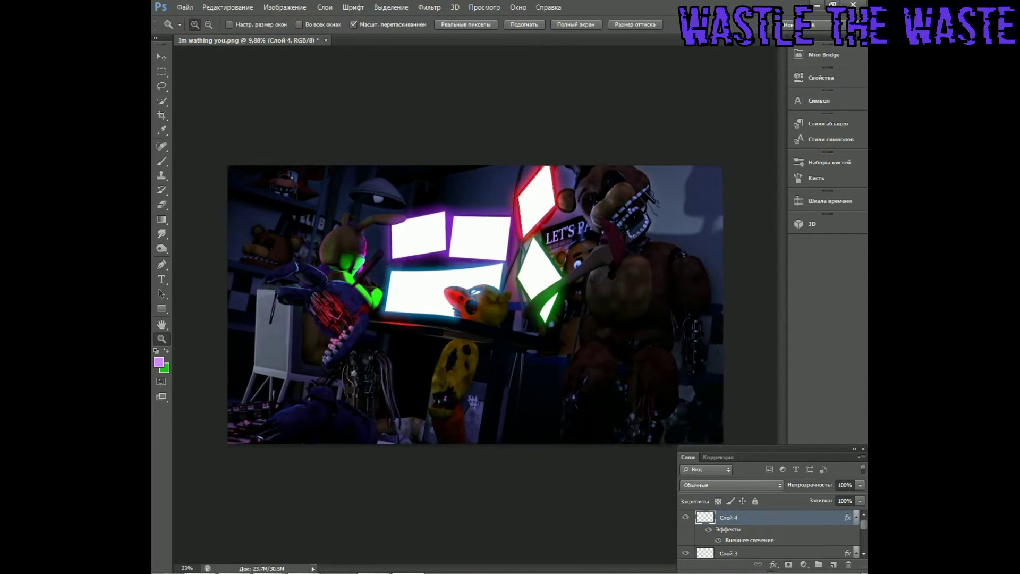
key(ctrl+plus)
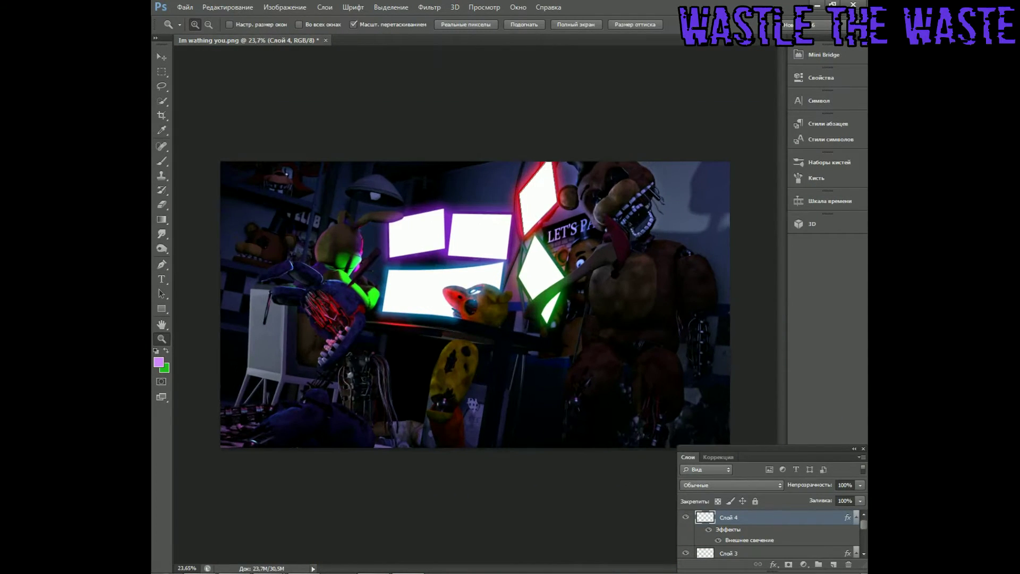
Darken Слой 0 with a custom S-shaped Curves adjustment that includes a point at input 108, output 98
drag(770, 446, 770, 293)
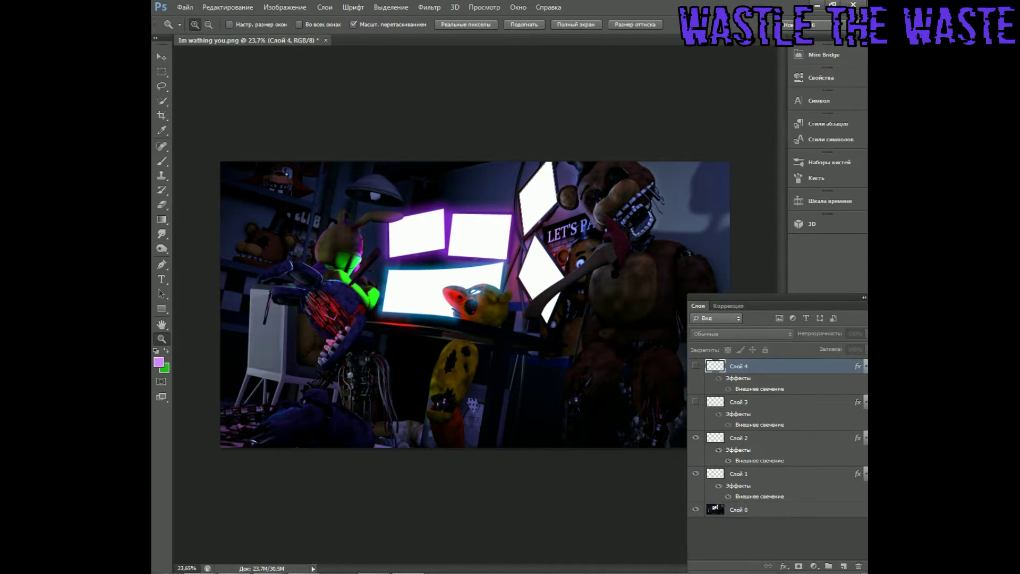
click(728, 508)
click(285, 7)
click(484, 56)
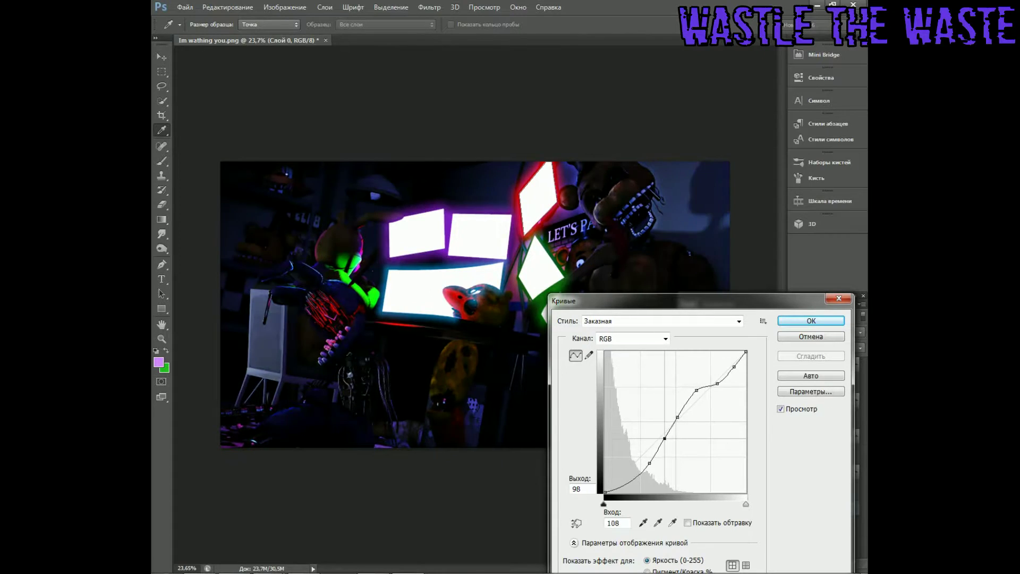
key(Return)
Add a new layer above Слой 0 and start a text box on the Acer screen beside the rabbit's ear
key(z)
click(325, 7)
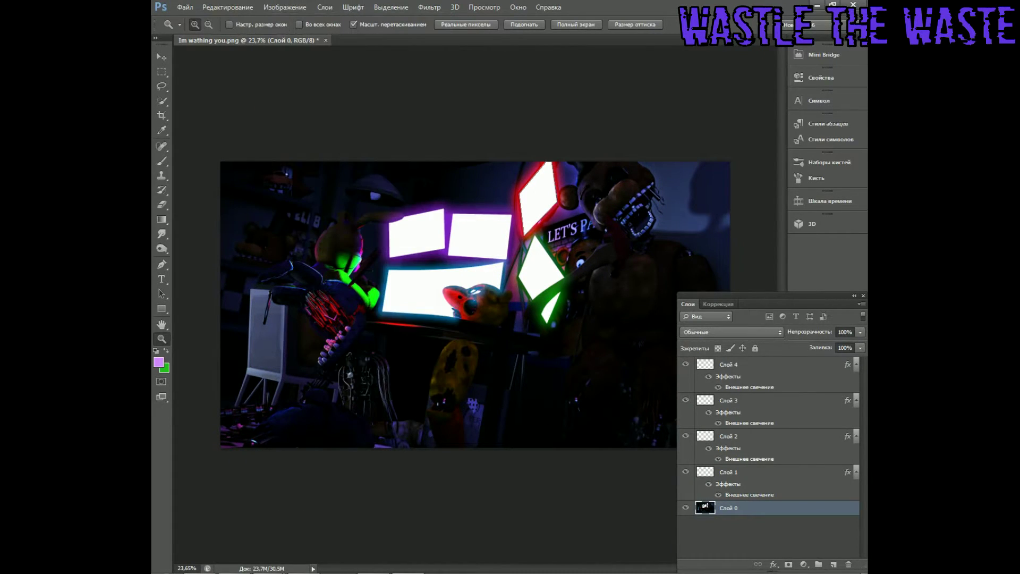
click(833, 564)
click(432, 259)
key(t)
drag(362, 199, 508, 231)
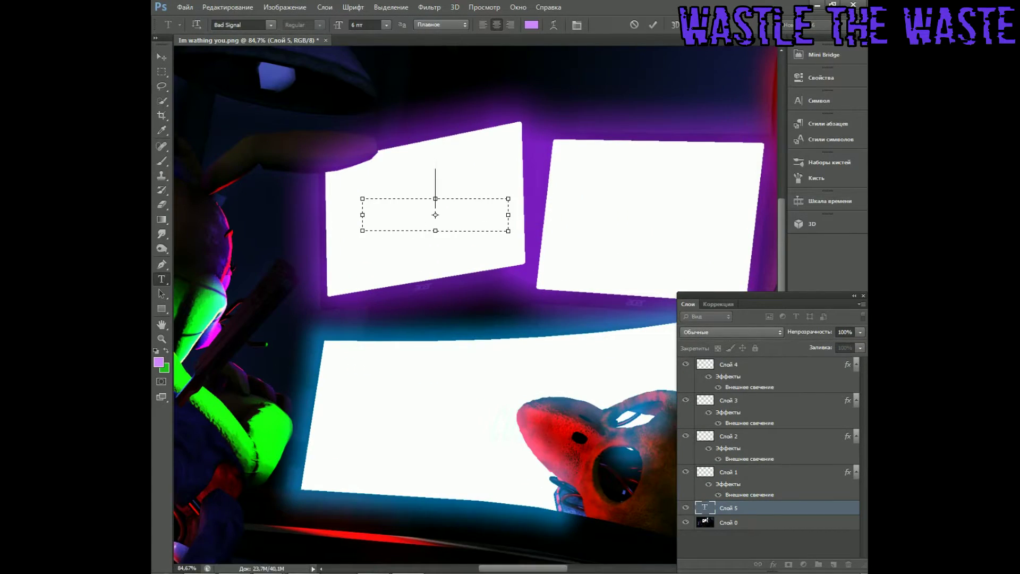
Switch to the browser, translate "я слежу за тобой" into English and copy the translation
key(alt+Tab)
click(419, 10)
click(319, 213)
text(я слежу за тобой)
drag(435, 196, 598, 347)
key(ctrl+c)
Back in Photoshop, paste "I'm watching you" into the text box and scale and rotate it to fit the tilted Acer screen
key(alt+Tab)
key(ctrl+v)
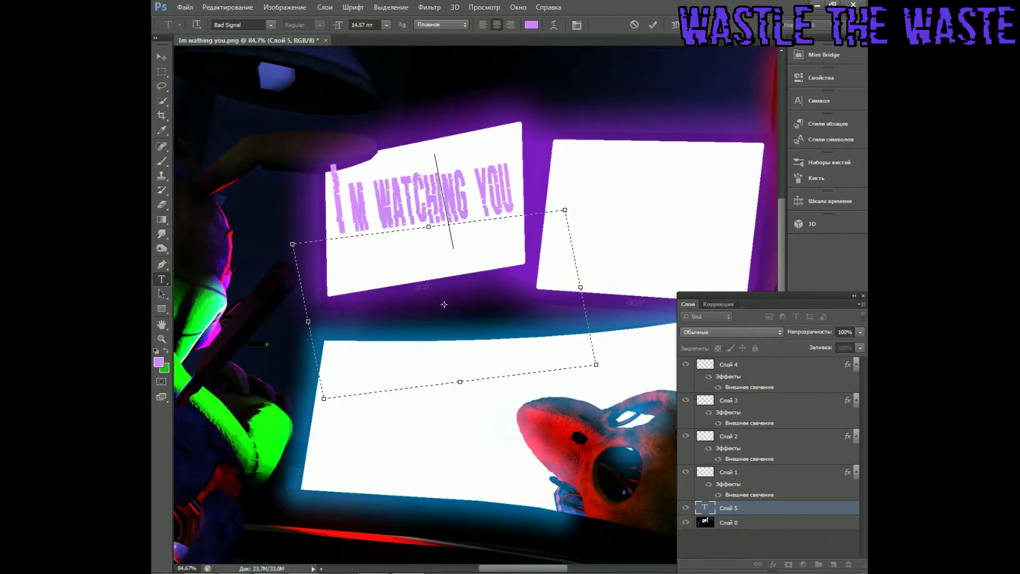
drag(325, 372, 327, 289)
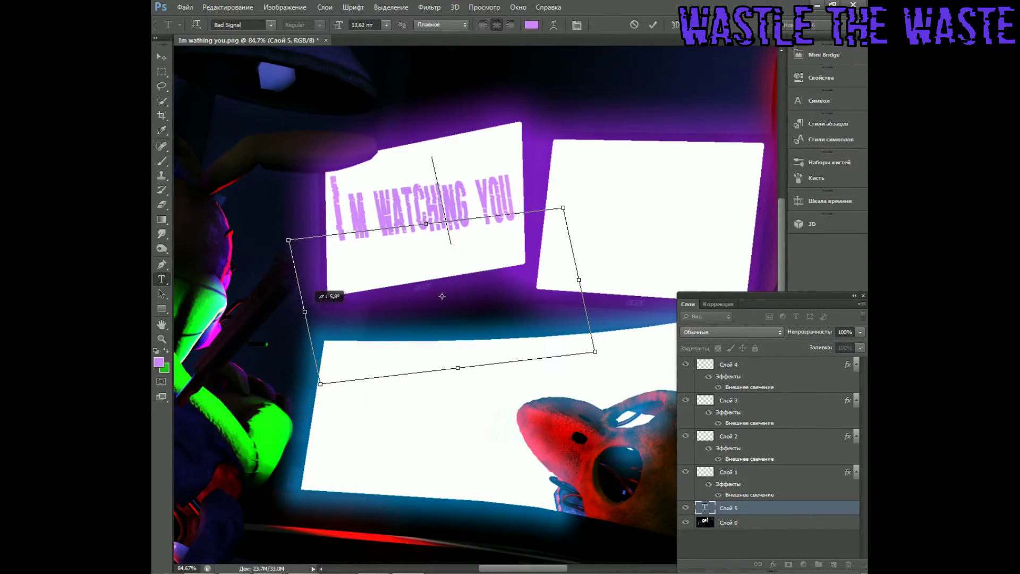
key(ctrl+Return)
Rotate the canvas view to 12° to level the Acer screen beside the rabbit's ear and try to start a new text box there
scroll(445, 313, down, 3)
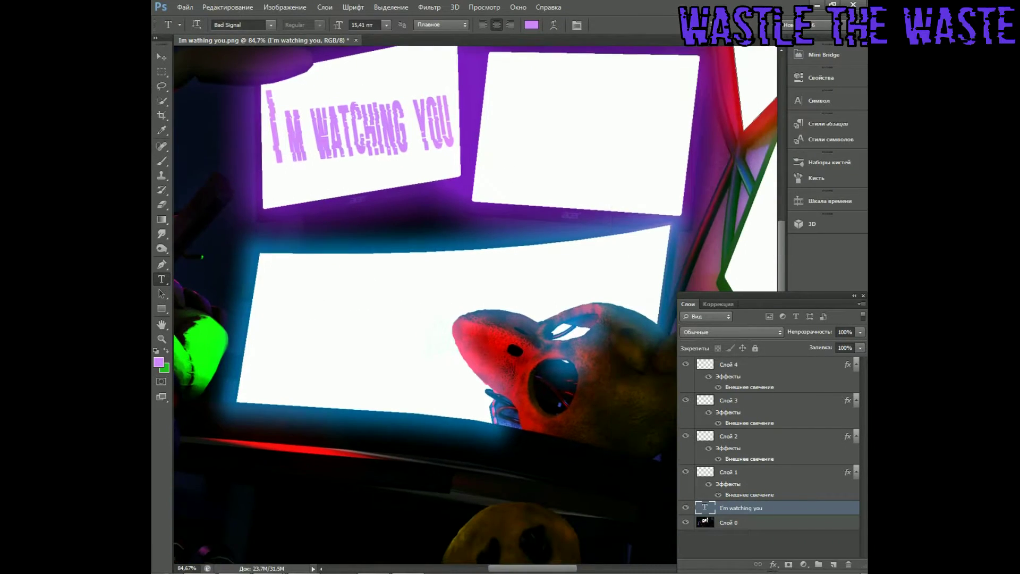
alt+scroll(425, 303, down, 5)
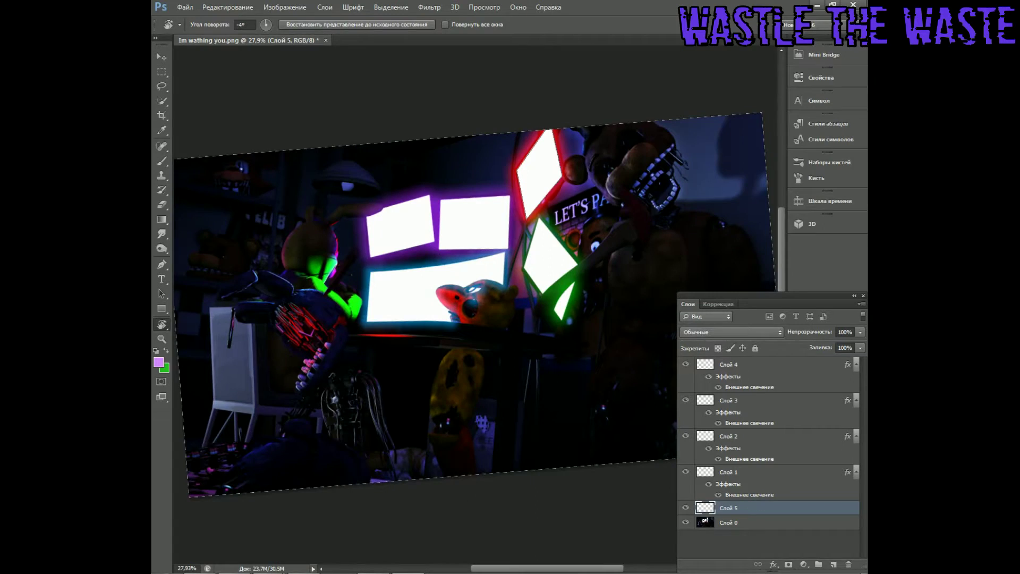
drag(531, 212, 563, 277)
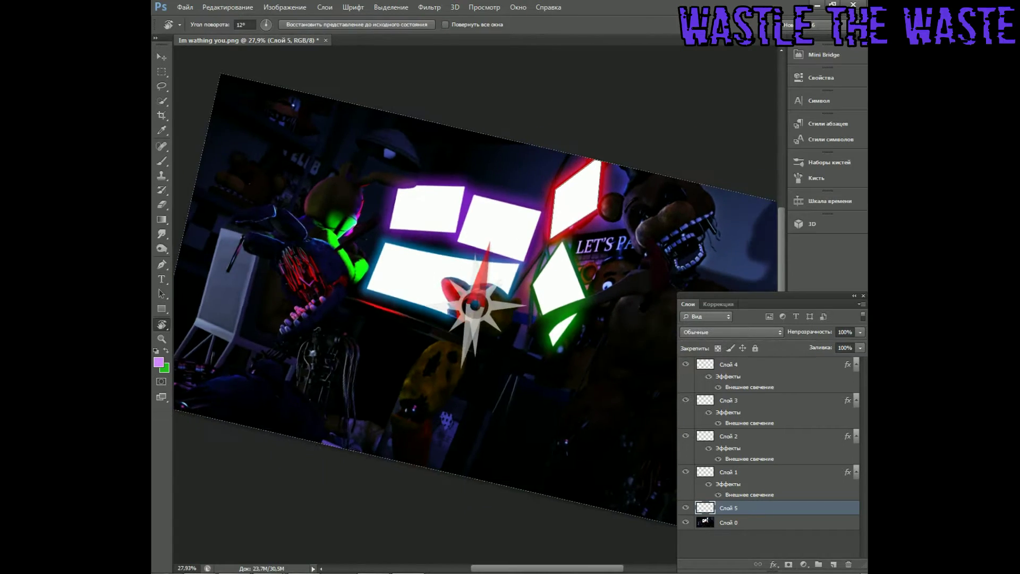
alt+scroll(452, 239, up, 6)
key(t)
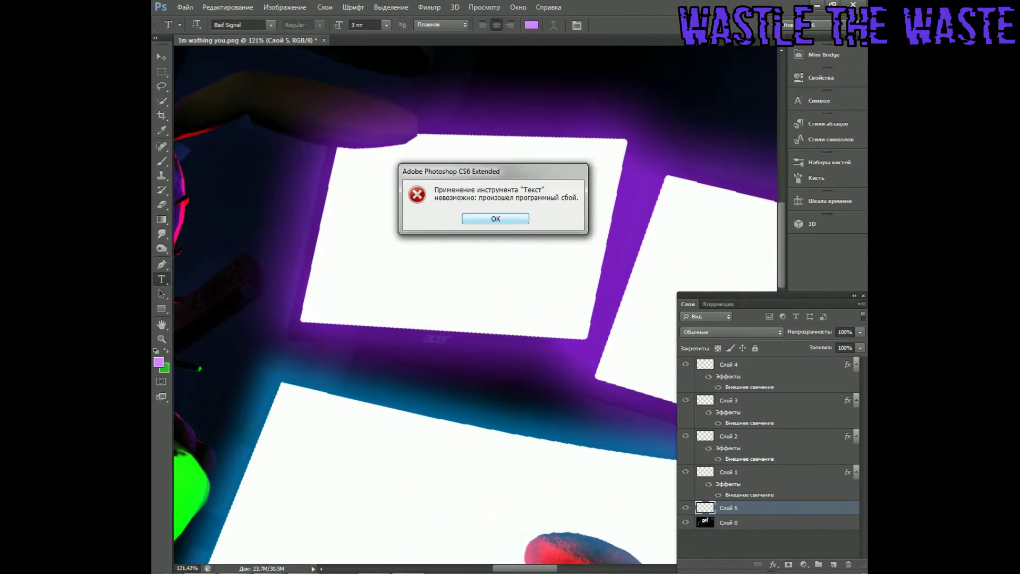
key(Return)
Save the poster as a large-format document named Im wathing you.psb
key(alt+f)
key(shift+ctrl+s)
key(Return)
Rotate the view and add a text box reading "I'm watching you" on the Acer screen beside the rabbit's ear
key(z)
alt+scroll(425, 303, down, 3)
alt+scroll(425, 302, up, 3)
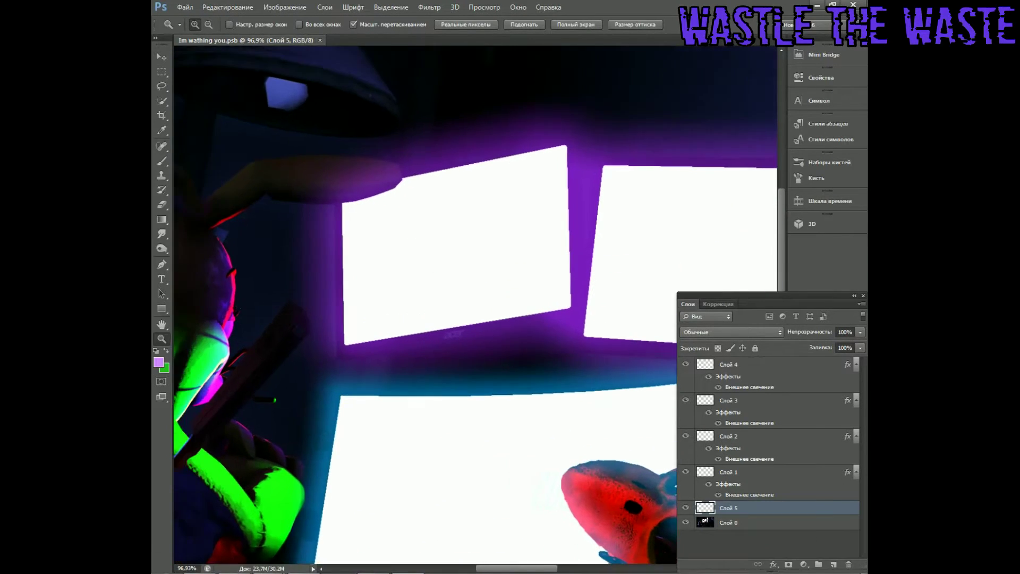
key(r)
drag(505, 297, 478, 255)
key(t)
drag(384, 210, 576, 260)
text(I'm watching you)
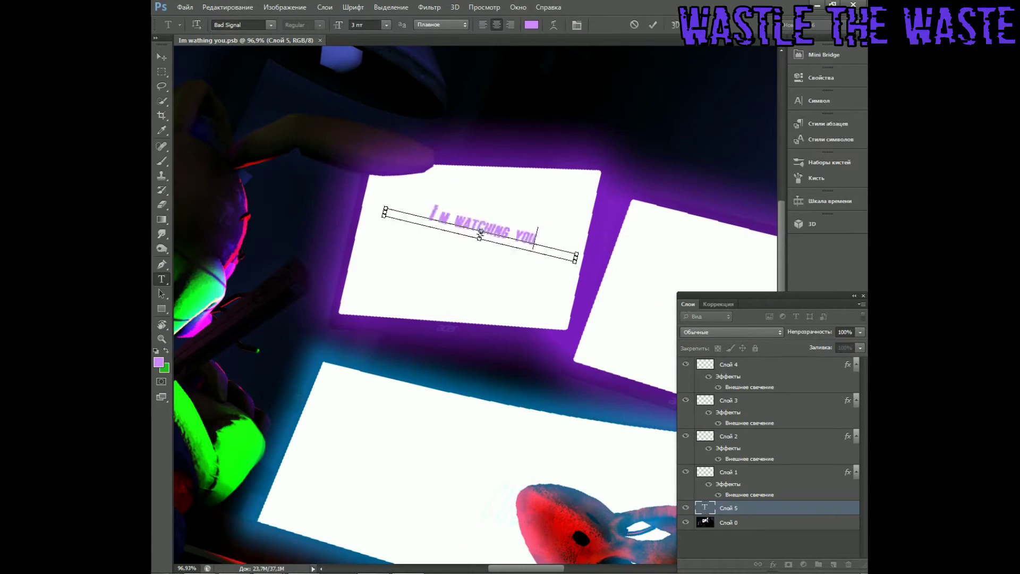
Set the "I'm watching you" text to 6 pt, then scale and tilt its box until the words fill the Acer screen
key(ctrl+a)
click(387, 25)
click(367, 34)
ctrl+drag(382, 226, 367, 249)
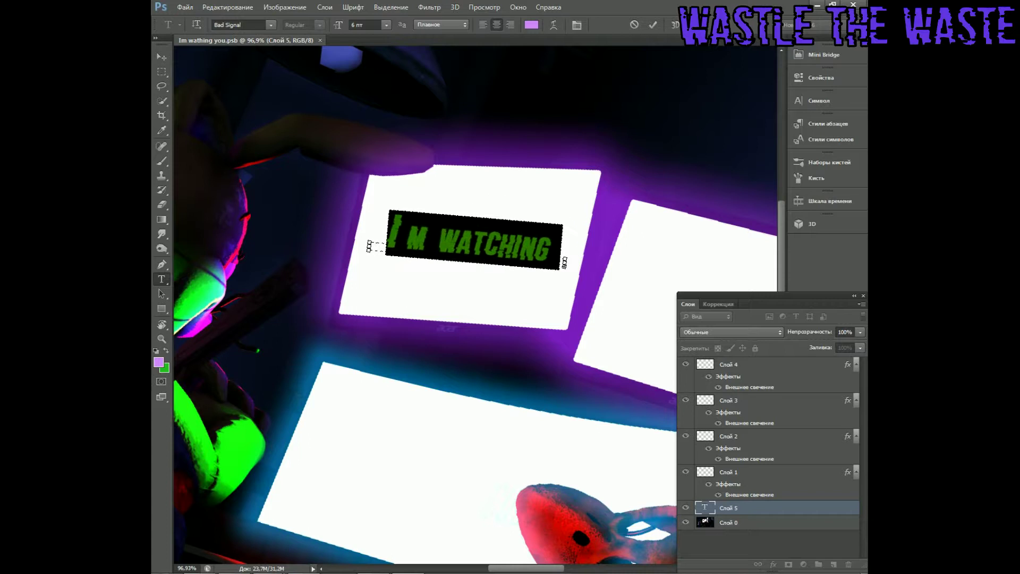
mouse_move(566, 262)
ctrl+mouse_down()
mouse_move(582, 250)
mouse_move(567, 268)
ctrl+mouse_up()
ctrl+drag(468, 261, 466, 264)
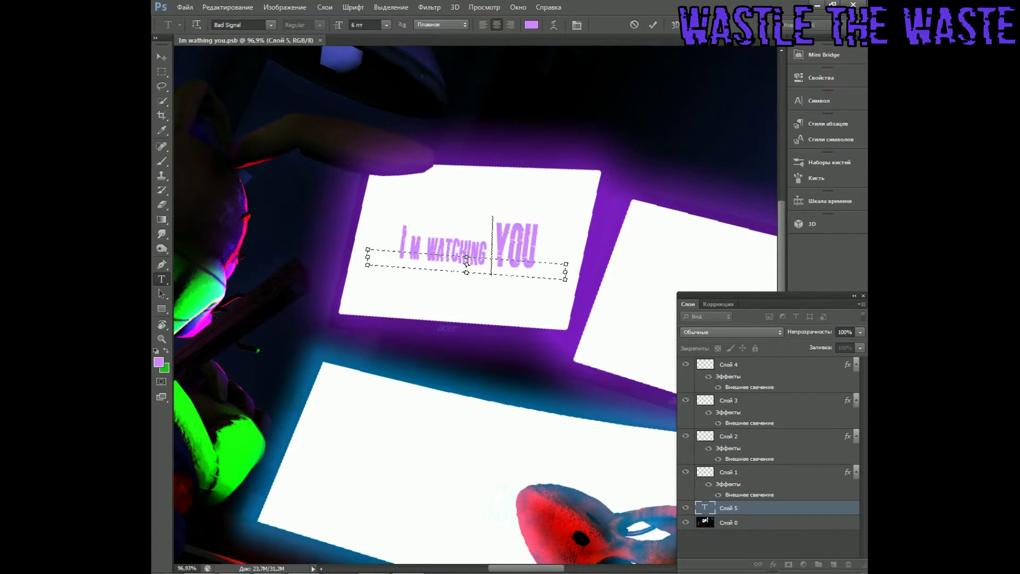
ctrl+drag(368, 258, 340, 267)
ctrl+drag(565, 264, 654, 274)
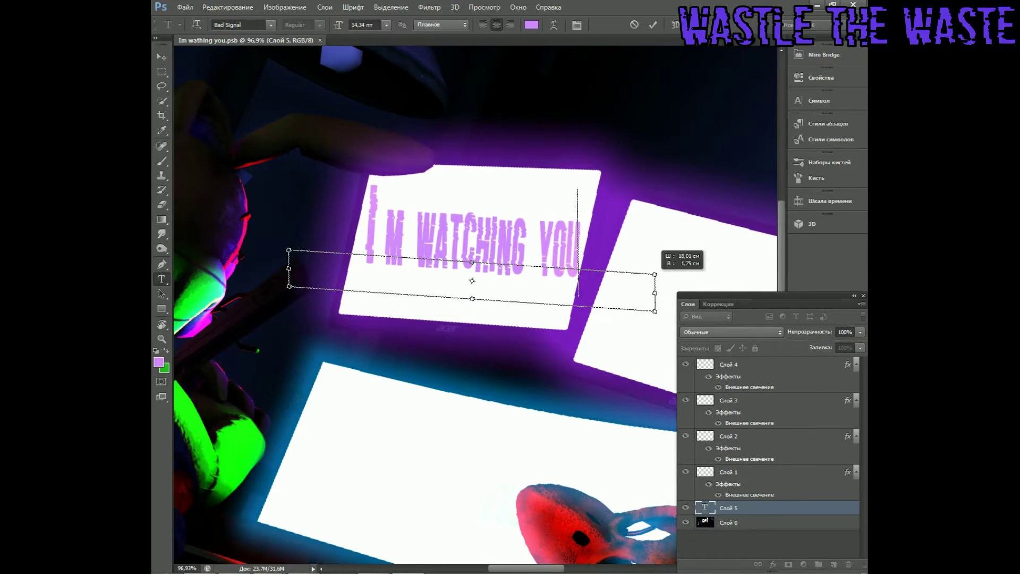
key(ctrl+Return)
Add a text box reading "You See Me" on the second purple-lit screen and adjust the box width
key(ctrl+0)
key(r)
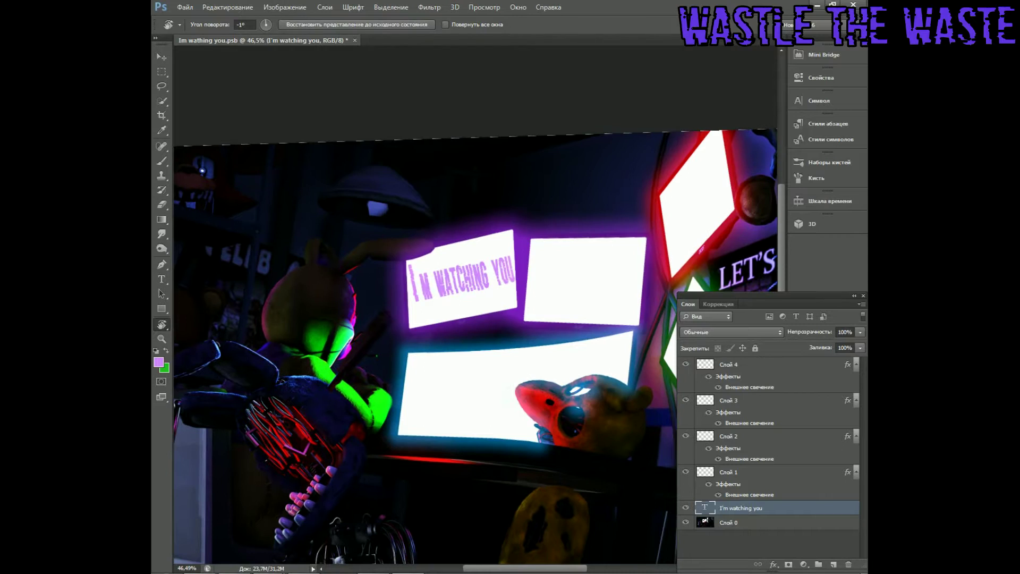
key(t)
drag(543, 262, 632, 298)
text(You See)
key(shift+Left)
key(shift+Left)
ctrl+drag(632, 278, 604, 278)
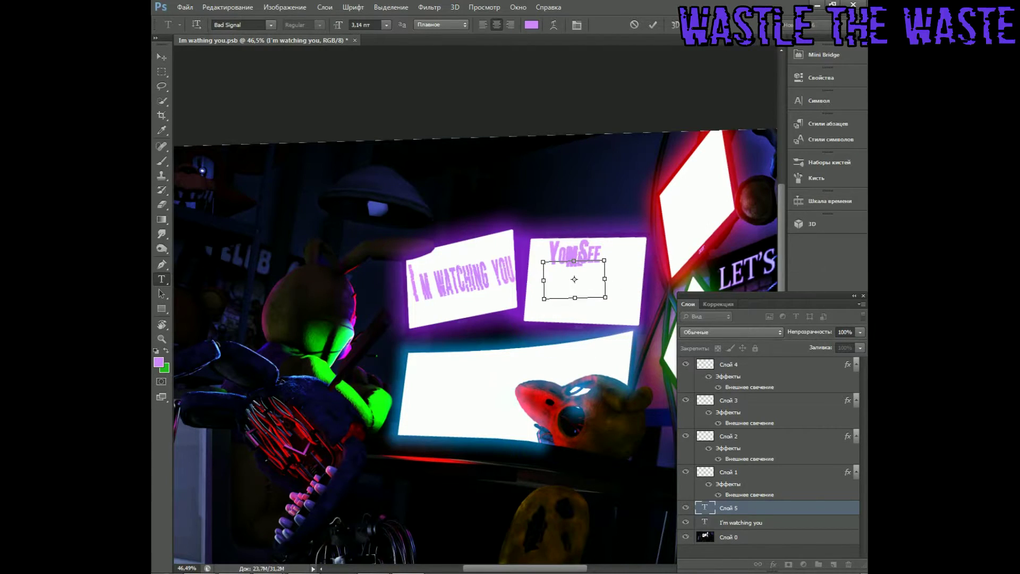
Set the second screen's text to 6 pt, change it to "You See me?" and stretch it to fill the screen
key(ctrl+a)
click(387, 25)
click(366, 26)
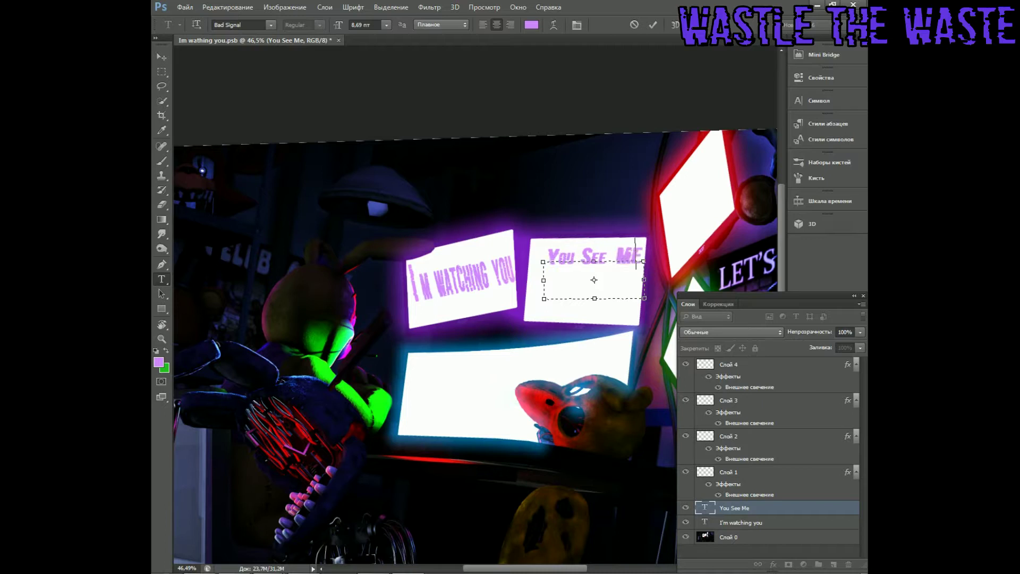
click(386, 25)
click(367, 32)
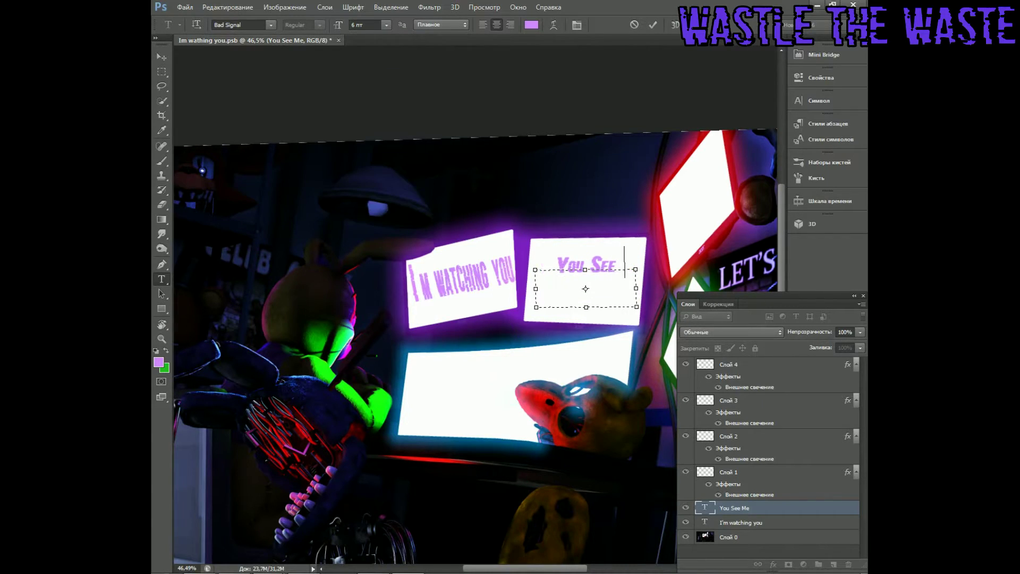
ctrl+drag(585, 307, 577, 374)
key(ctrl+Return)
Add an "I see you" text box and move, scale and tilt it to fit the red-glowing screen
click(531, 25)
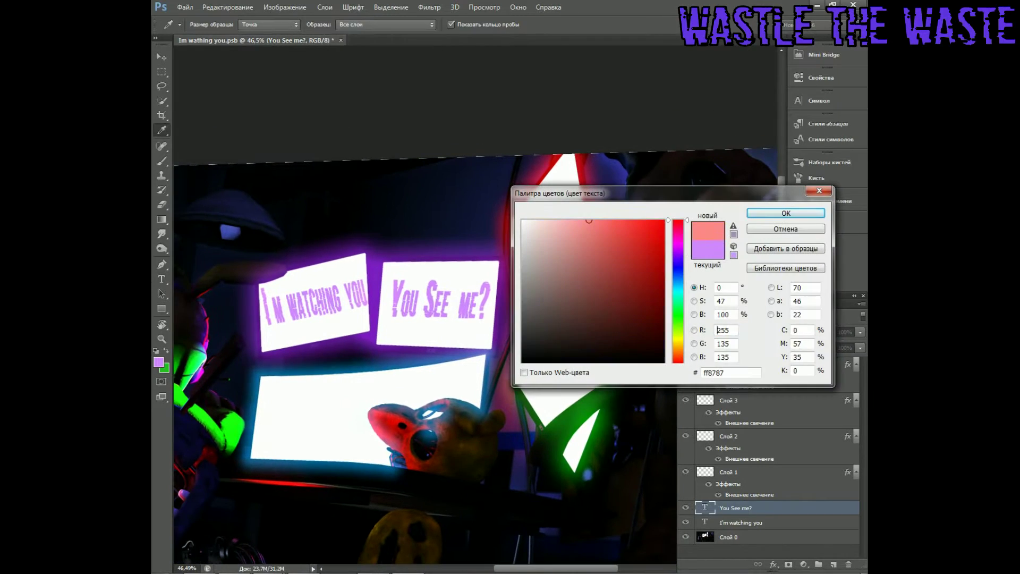
key(Escape)
drag(495, 155, 574, 171)
drag(509, 364, 380, 375)
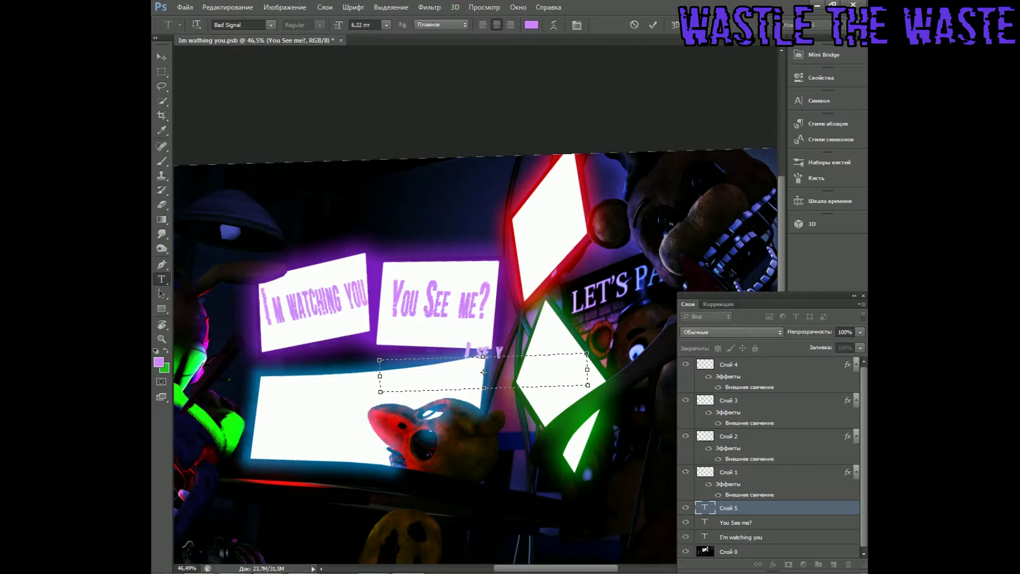
drag(483, 372, 552, 255)
drag(600, 250, 557, 244)
Colour the "I see you" text red and commit it
click(532, 25)
click(622, 220)
key(Return)
key(Return)
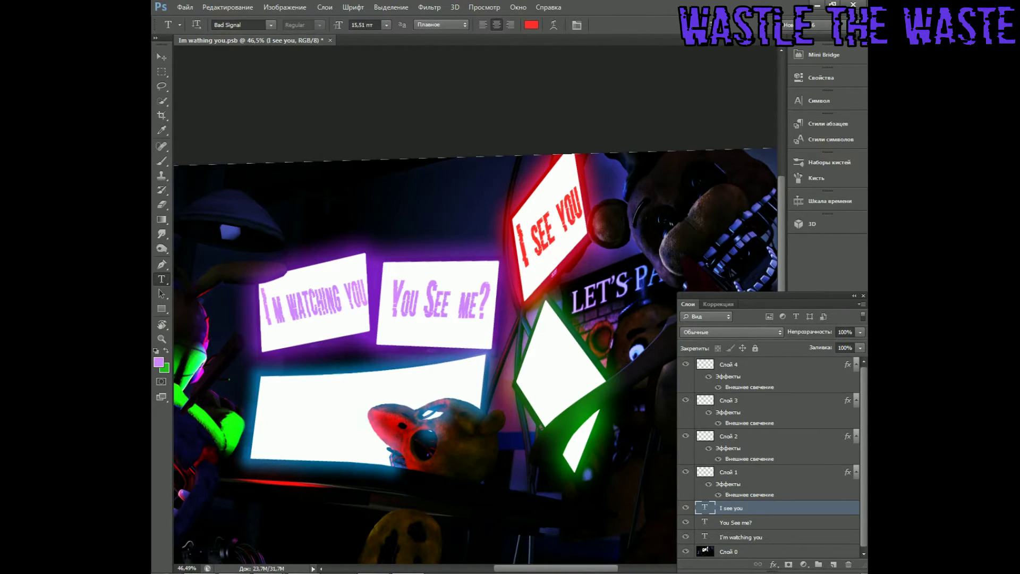
Add "It's me" text on the wide blue-glowing screen and colour it blue
alt+scroll(229, 521, up, 5)
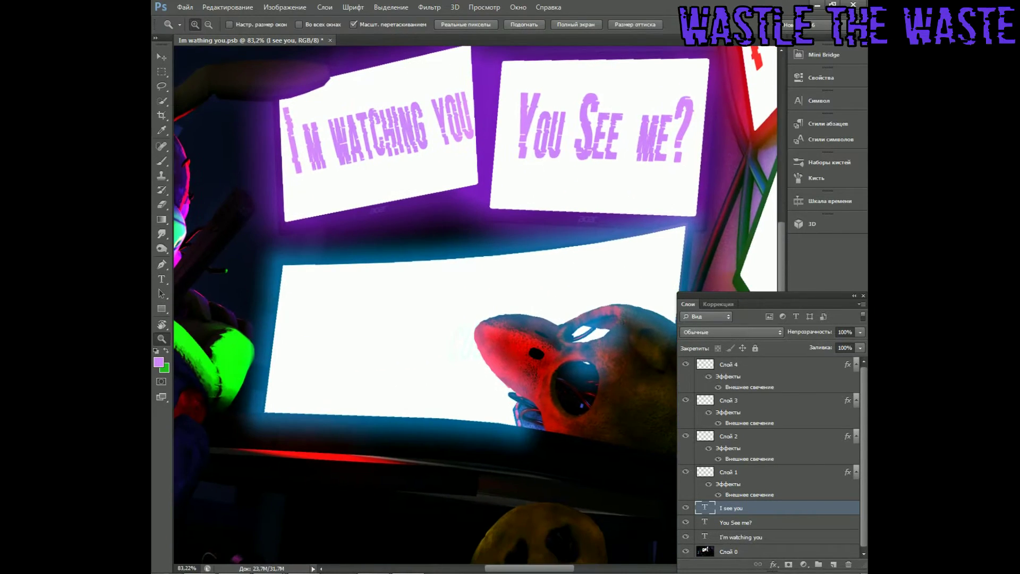
drag(300, 299, 630, 365)
text(I)
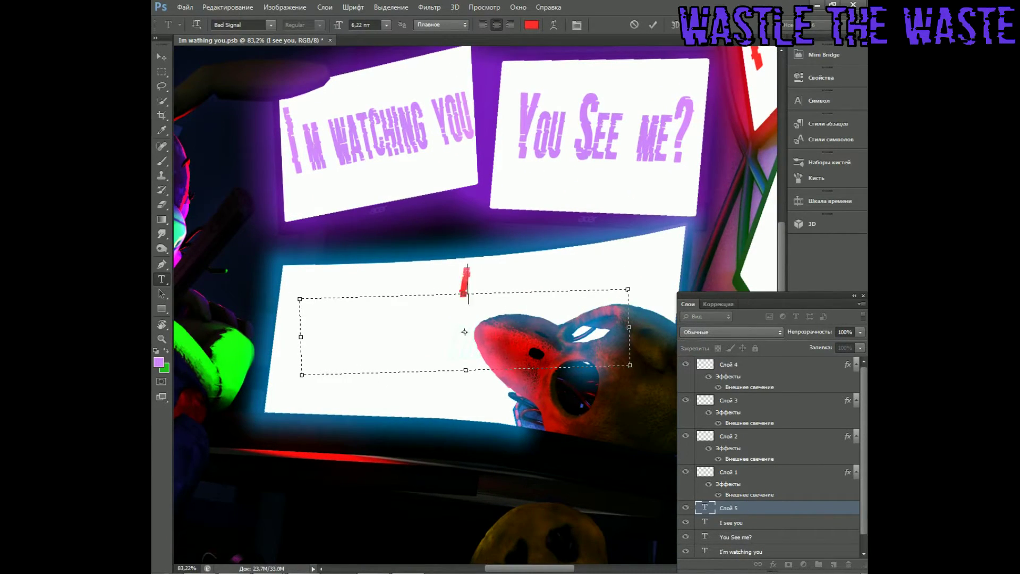
text(t's me)
click(531, 25)
click(678, 242)
click(784, 213)
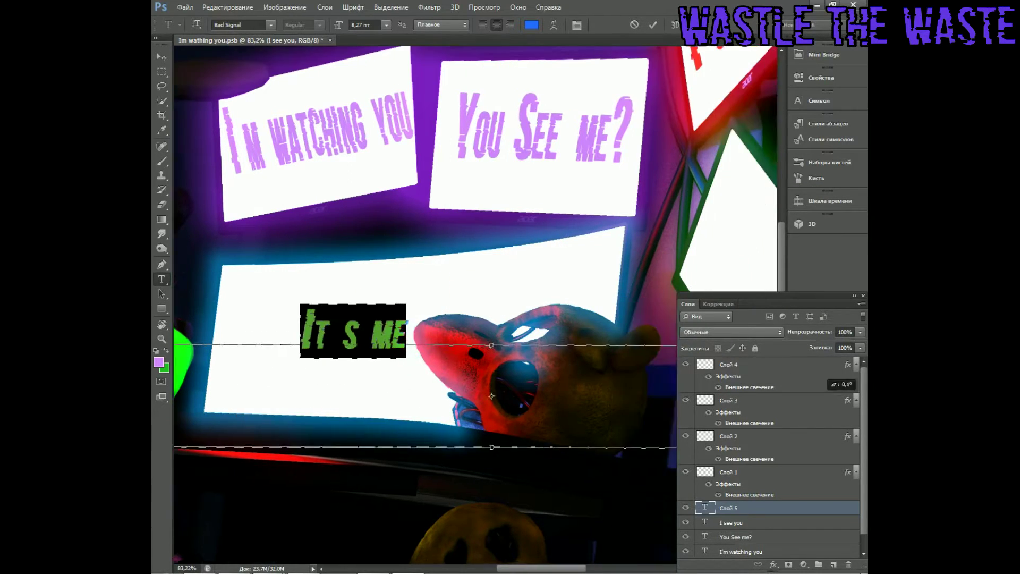
Change the blue text to "I's me" and enlarge and skew its box across the wide screen
scroll(500, 396, left, 3)
key(BackSpace)
ctrl+drag(542, 375, 527, 412)
text(I's me)
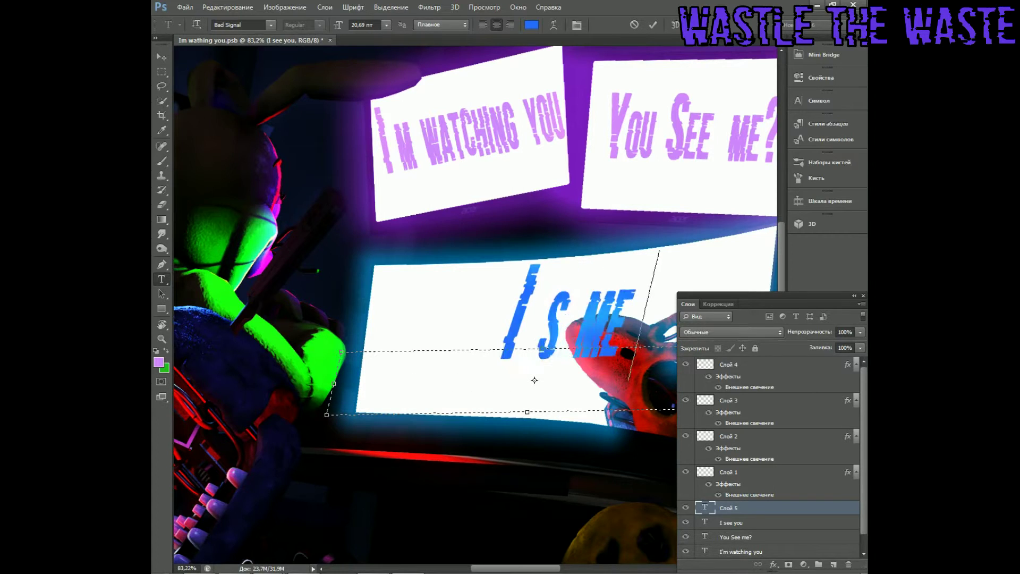
ctrl+drag(672, 380, 178, 375)
Replace the wording on the wide blue-glowing screen so it reads "I's You" and commit the text
key(BackSpace)
key(BackSpace)
key(BackSpace)
key(BackSpace)
key(BackSpace)
text('s You)
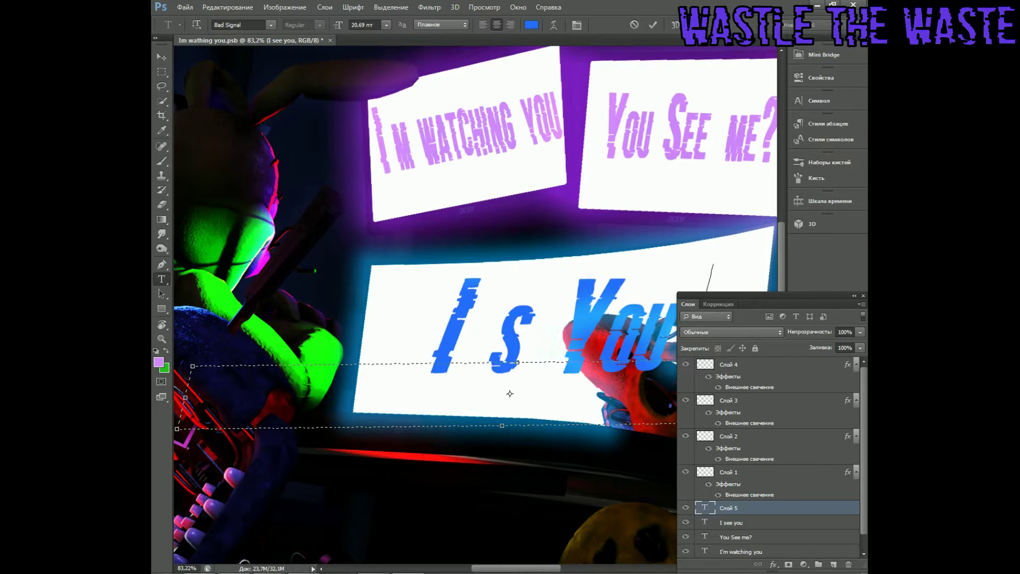
key(ctrl+Return)
Rasterize the "I's You" layer and erase the lettering that overlaps the edge of the red ear
key(z)
alt+scroll(476, 308, up, 3)
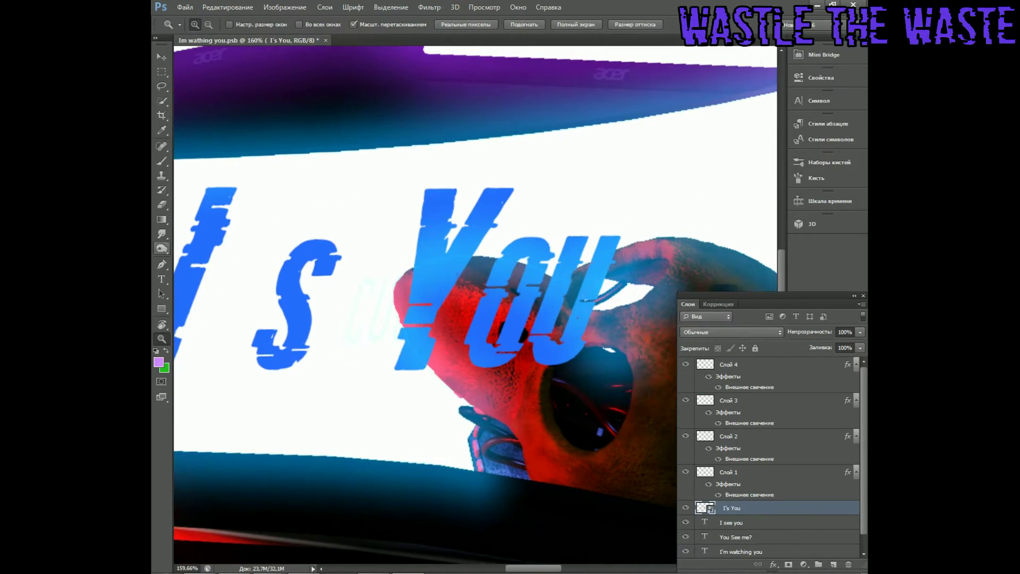
key(e)
alt+scroll(409, 334, up, 5)
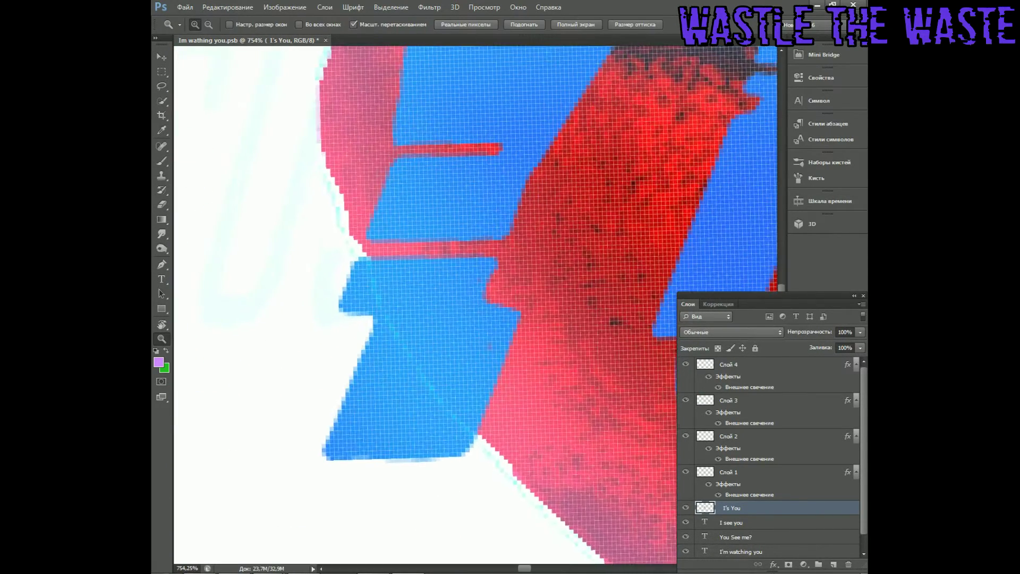
mouse_move(485, 281)
mouse_down()
mouse_move(457, 263)
mouse_move(406, 261)
mouse_up()
mouse_move(478, 399)
mouse_down()
mouse_move(404, 265)
mouse_move(505, 138)
mouse_up()
scroll(426, 302, up, 5)
drag(414, 250, 574, 250)
Lower the "I's You" layer's opacity to 37% and erase the lettering covering the inside of the red ear
click(845, 332)
text(37)
key(Return)
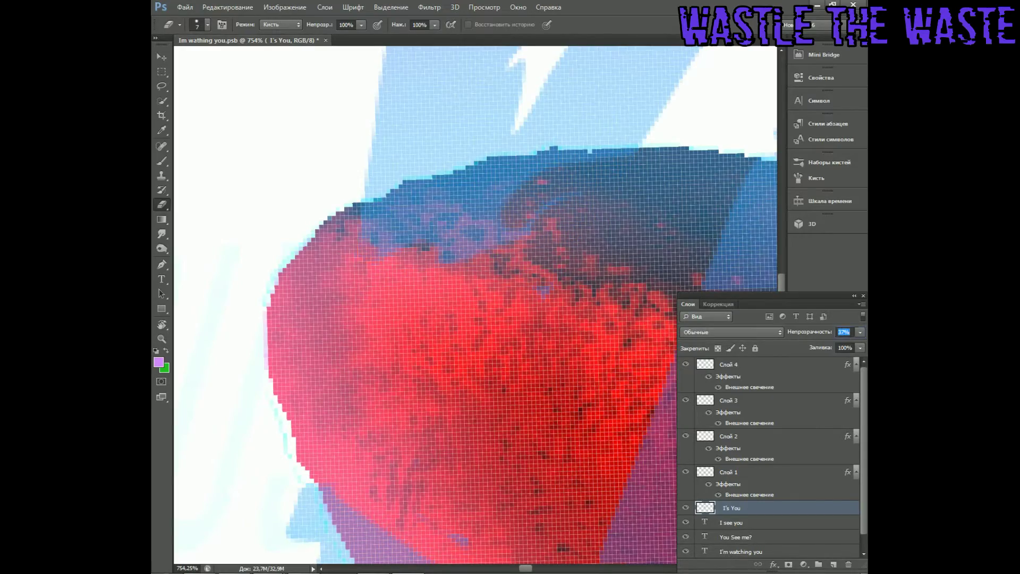
scroll(478, 212, down, 3)
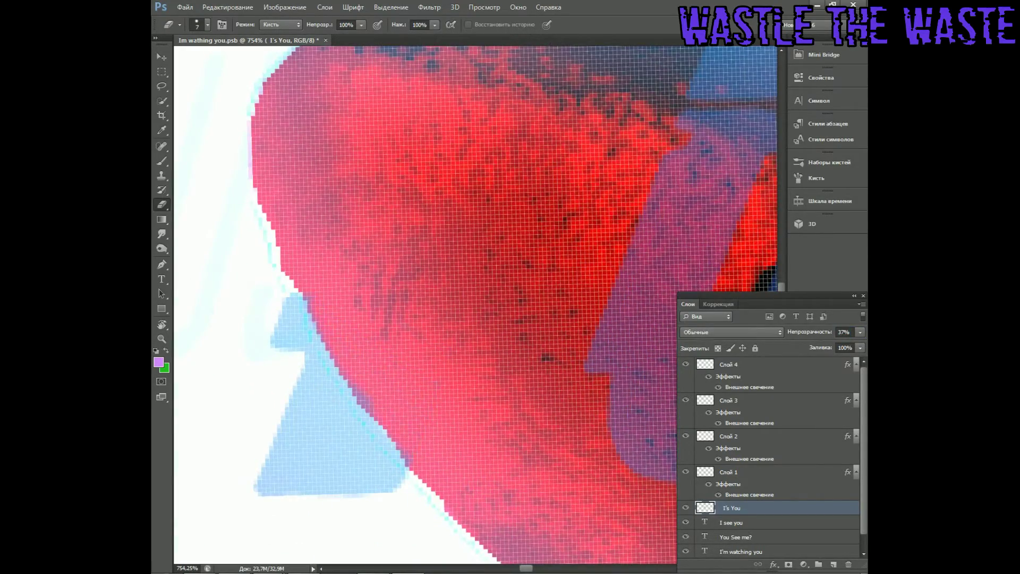
mouse_move(478, 266)
mouse_down()
mouse_move(345, 425)
mouse_move(372, 239)
mouse_move(245, 197)
mouse_up()
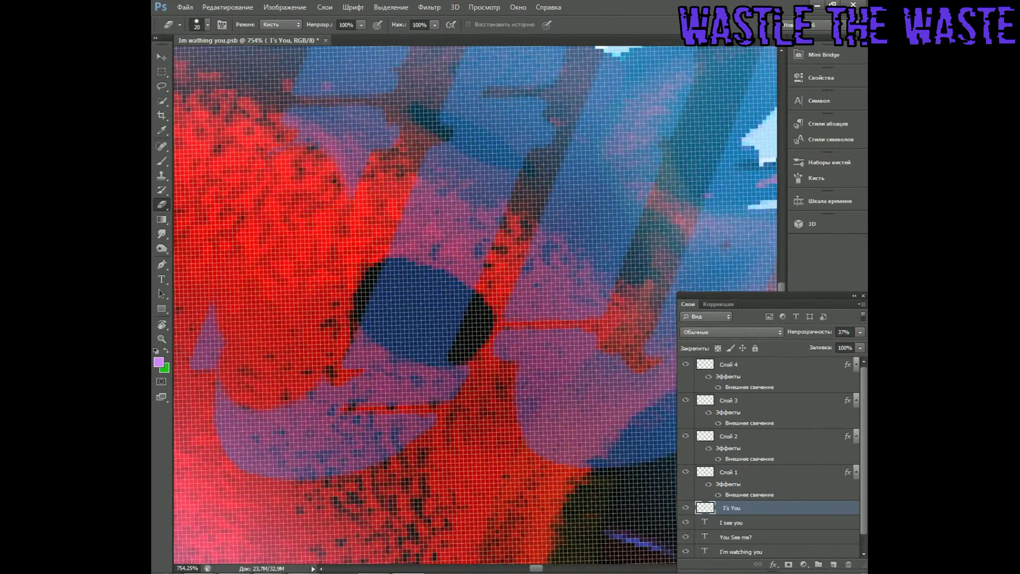
Erase the remaining "I's You" lettering from the head and around its eye opening with a small eraser
key(z)
key(ctrl+0)
key(e)
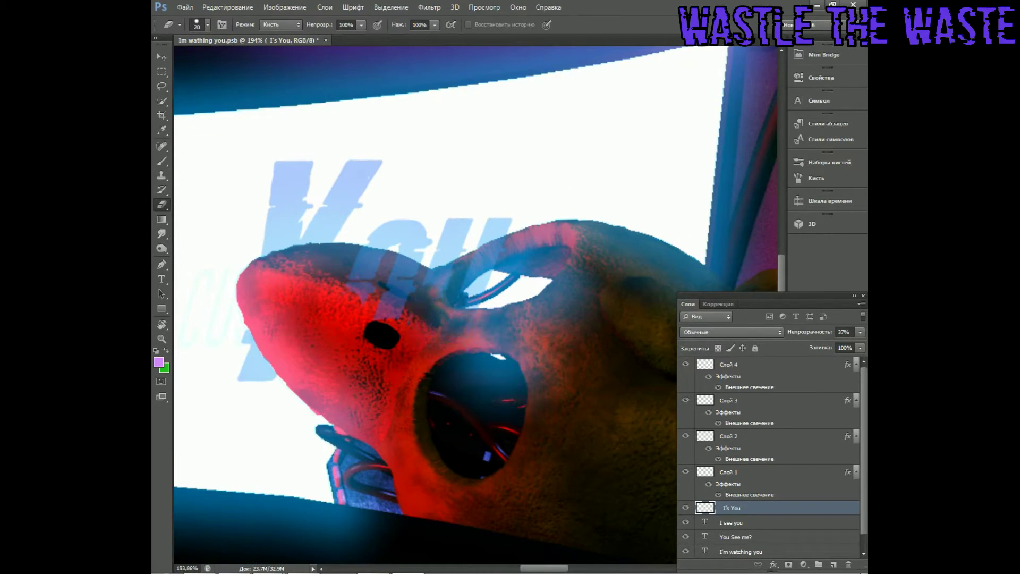
alt+scroll(413, 283, up, 8)
right_click(494, 281)
right_click(319, 321)
click(340, 406)
ctrl+scroll(472, 268, right, 5)
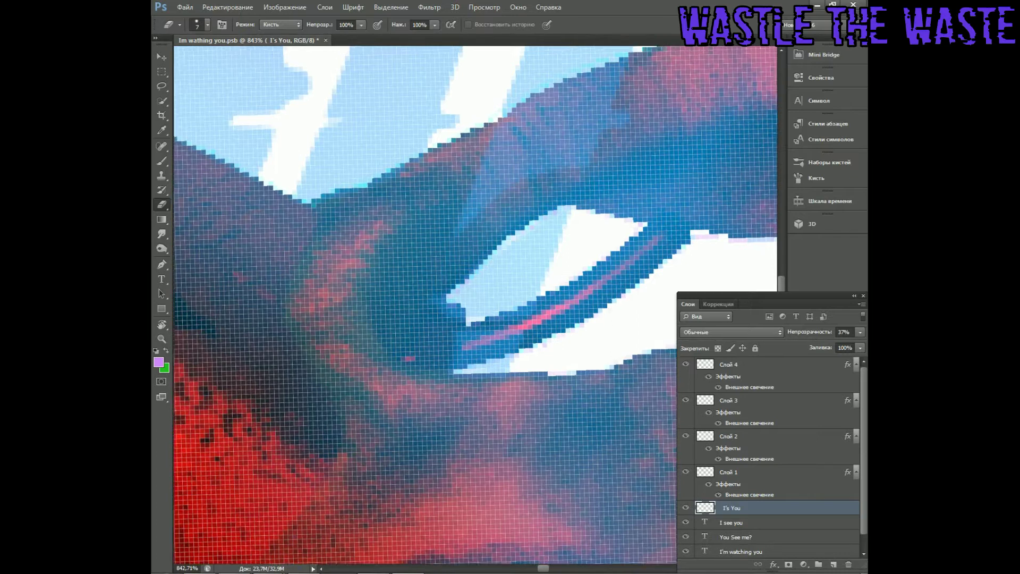
Restore the "I's You" layer's opacity to 100%
alt+scroll(476, 303, down, 15)
key(z)
key(0)
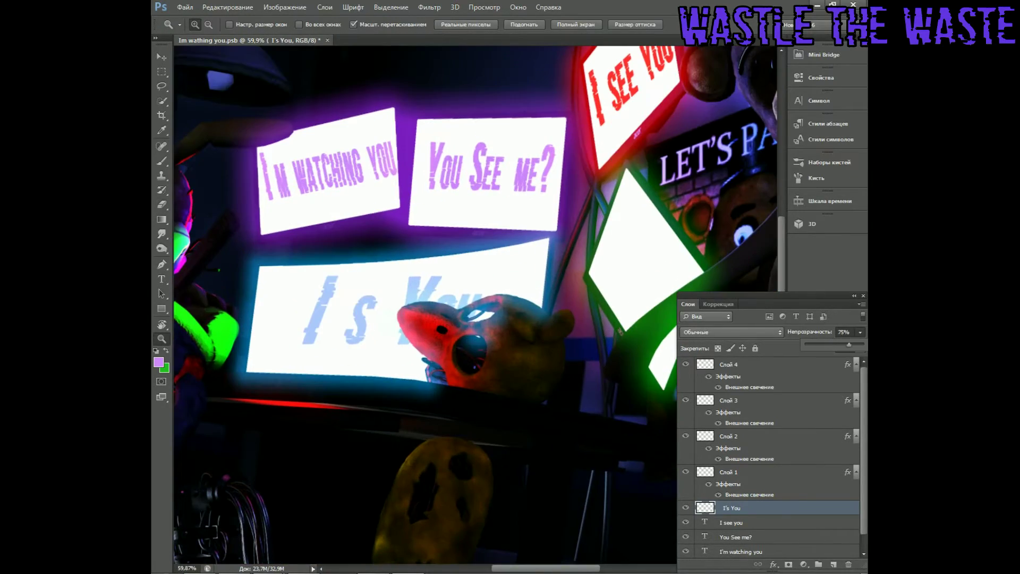
ctrl+scroll(425, 302, left, 3)
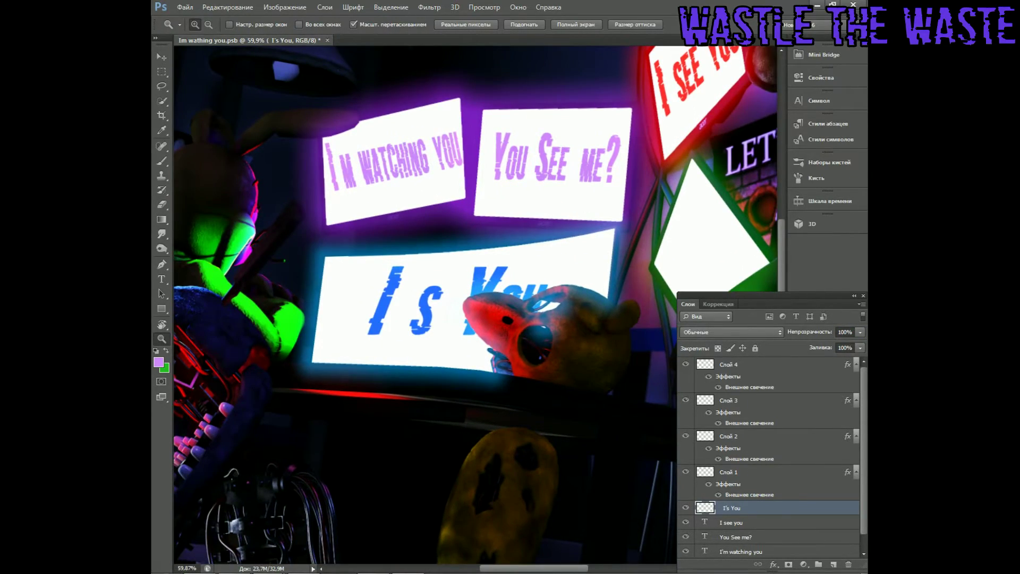
Set the text colour to bright green for lettering on the green-glowing screen
alt+scroll(691, 239, up, 6)
key(i)
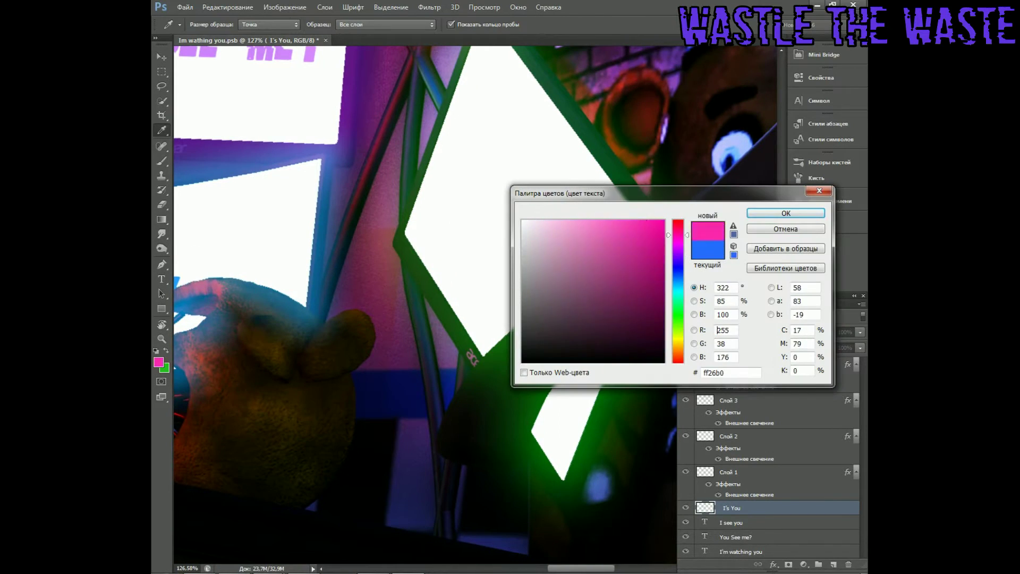
key(Escape)
key(t)
drag(314, 277, 515, 292)
text(Who I)
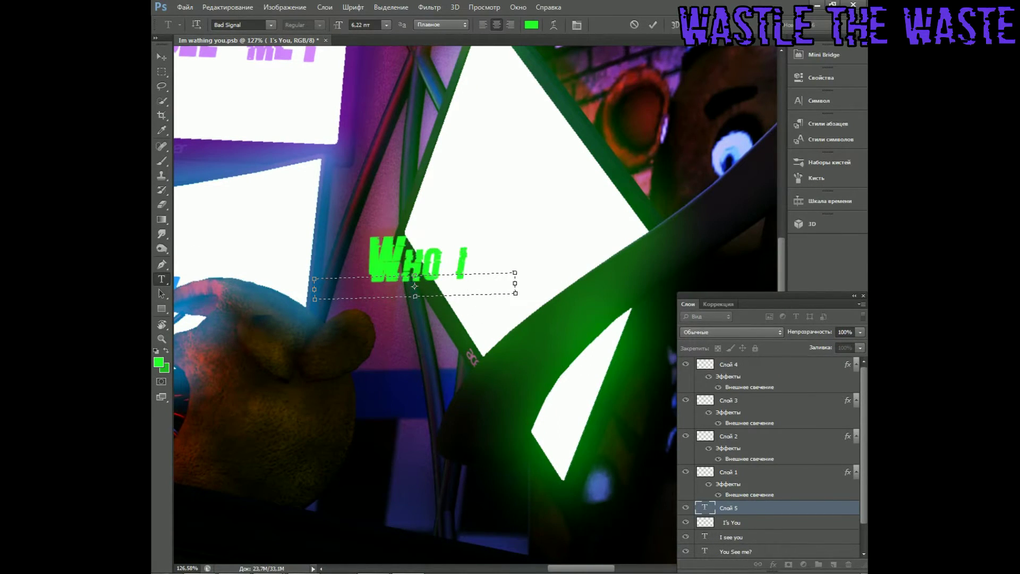
text( am?)
drag(404, 310, 425, 201)
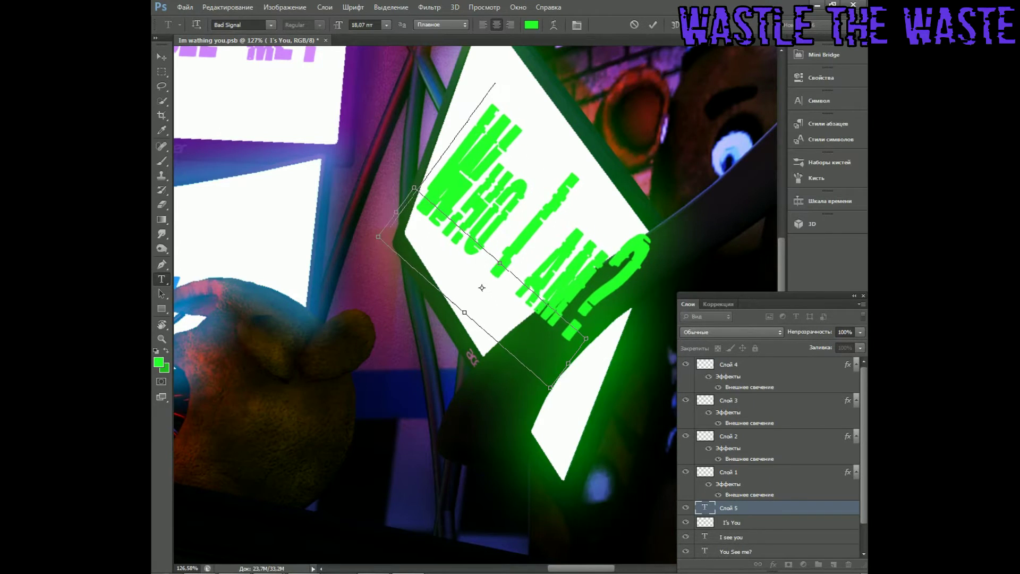
drag(498, 268, 459, 390)
key(Escape)
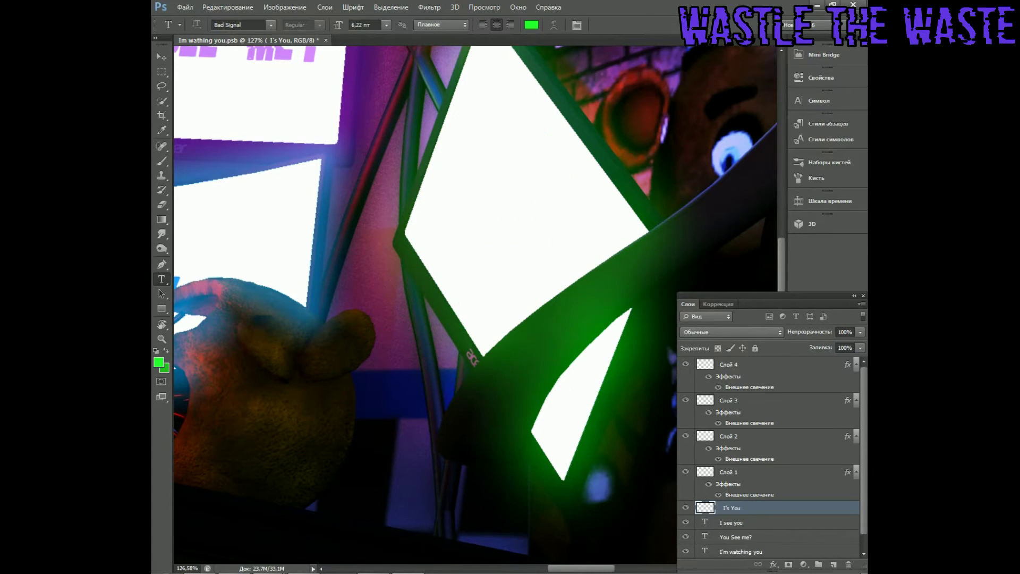
Add the green text "Who I am?" on the green-glowing screen, positioned along the screen's slant
click(527, 271)
text(Who I am?)
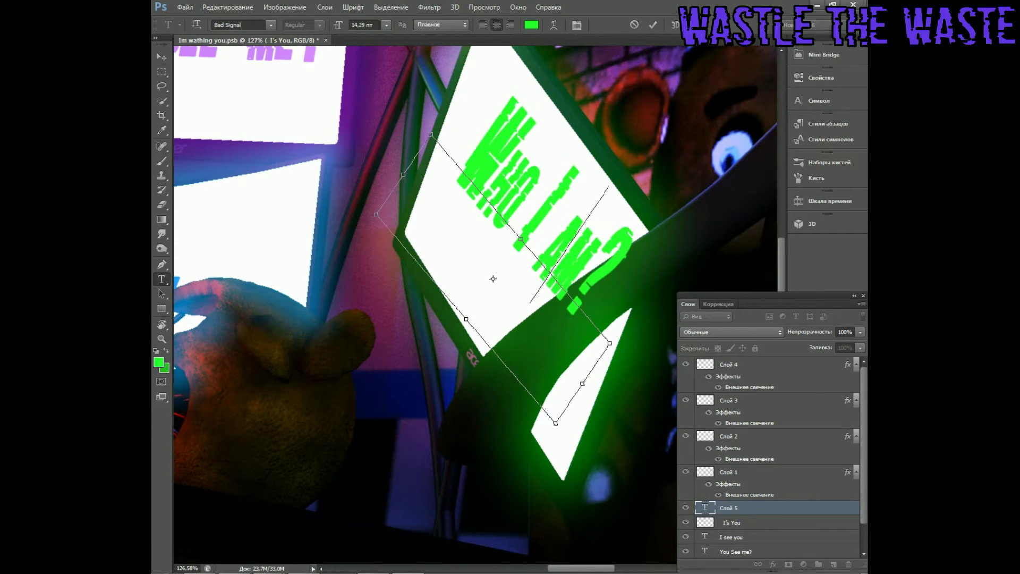
mouse_move(557, 431)
mouse_down()
mouse_move(576, 410)
mouse_move(564, 443)
mouse_up()
key(Return)
Lower the "Who I am?" layer's opacity to 33% and erase the lettering that overlaps the dark arm
key(z)
drag(611, 313, 669, 313)
key(3)
key(3)
key(e)
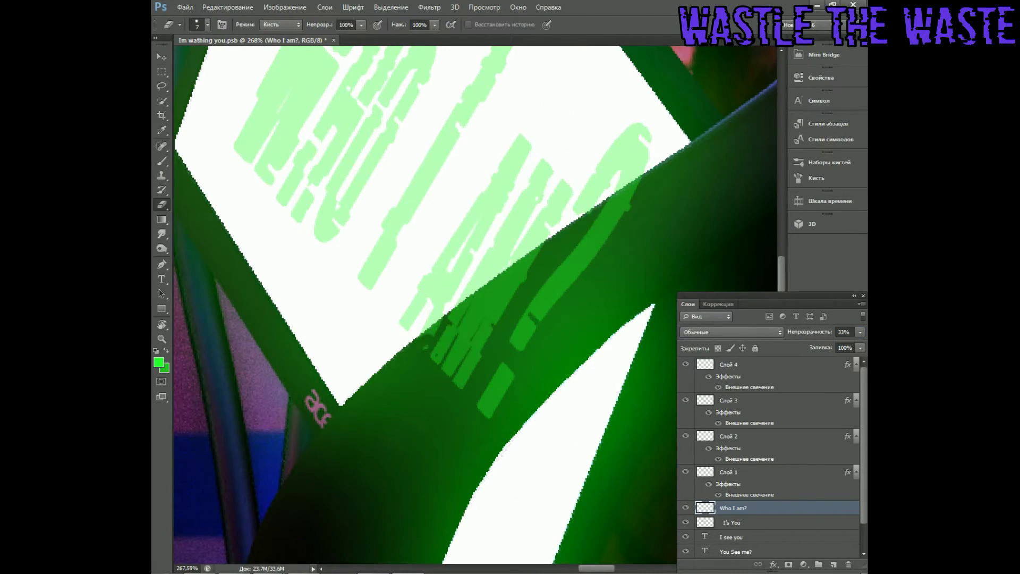
alt+scroll(478, 284, up, 5)
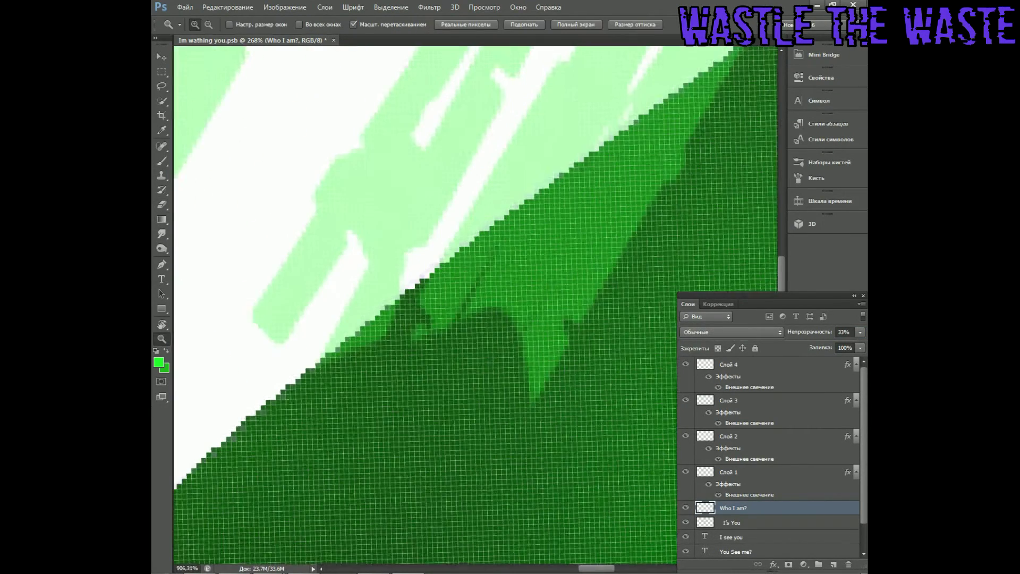
Set the "Who I am?" layer's opacity to 76%
key(z)
alt+scroll(478, 303, down, 14)
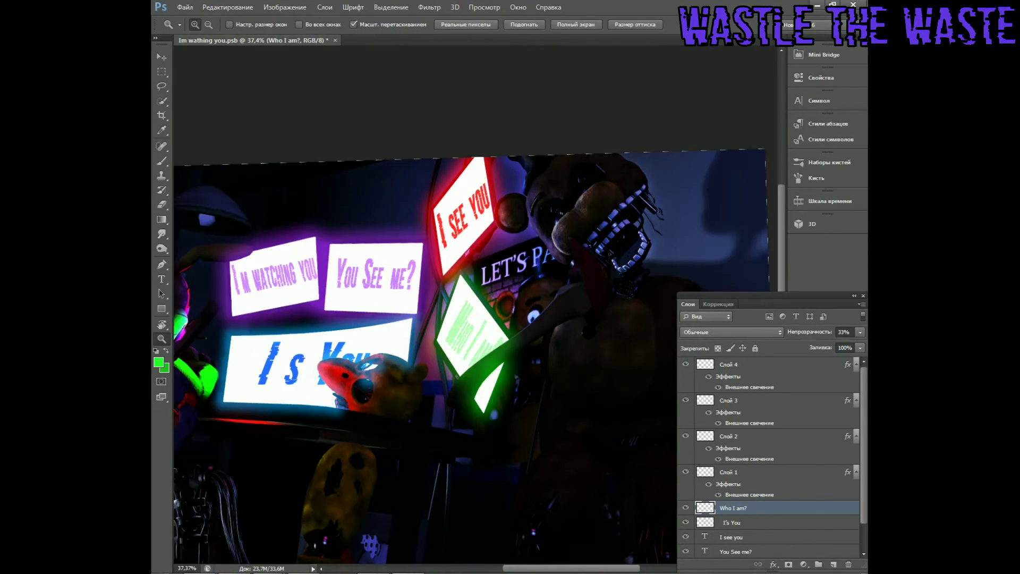
drag(861, 332, 860, 344)
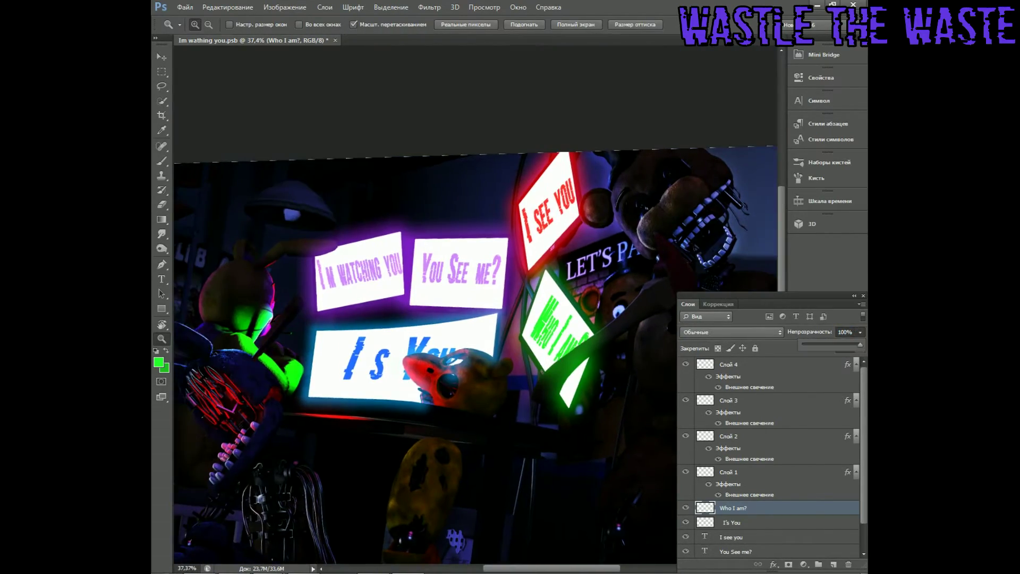
alt+scroll(476, 303, down, 3)
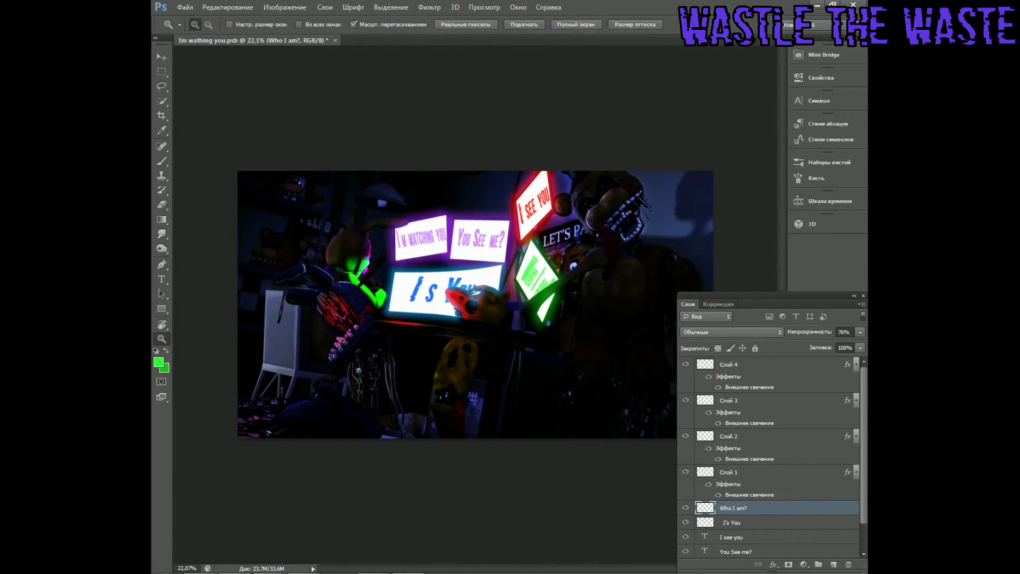
Delete the misspelled "I's You" lettering layer from the blue-glowing screen
alt+scroll(446, 292, up, 10)
click(733, 522)
key(Delete)
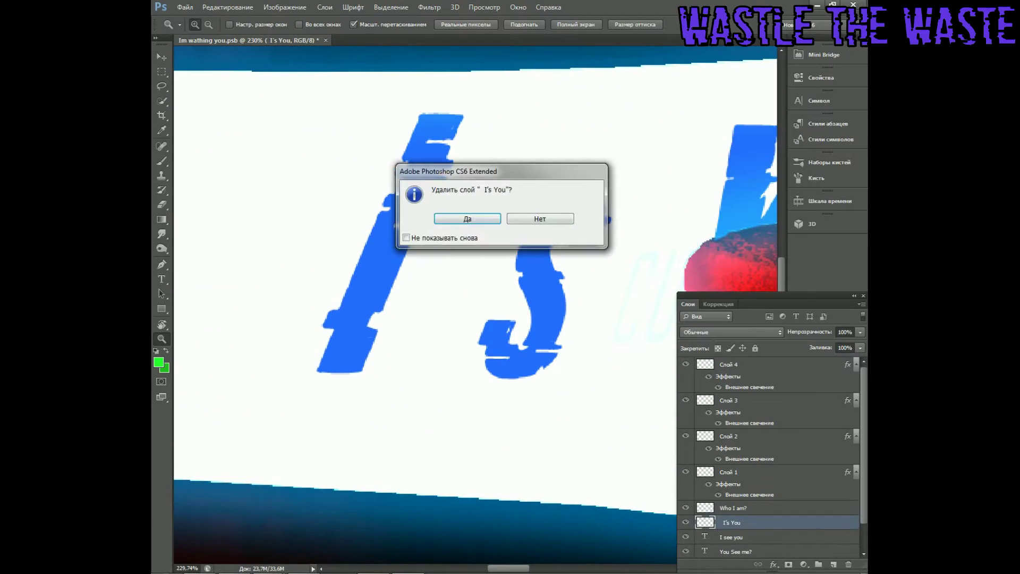
key(Return)
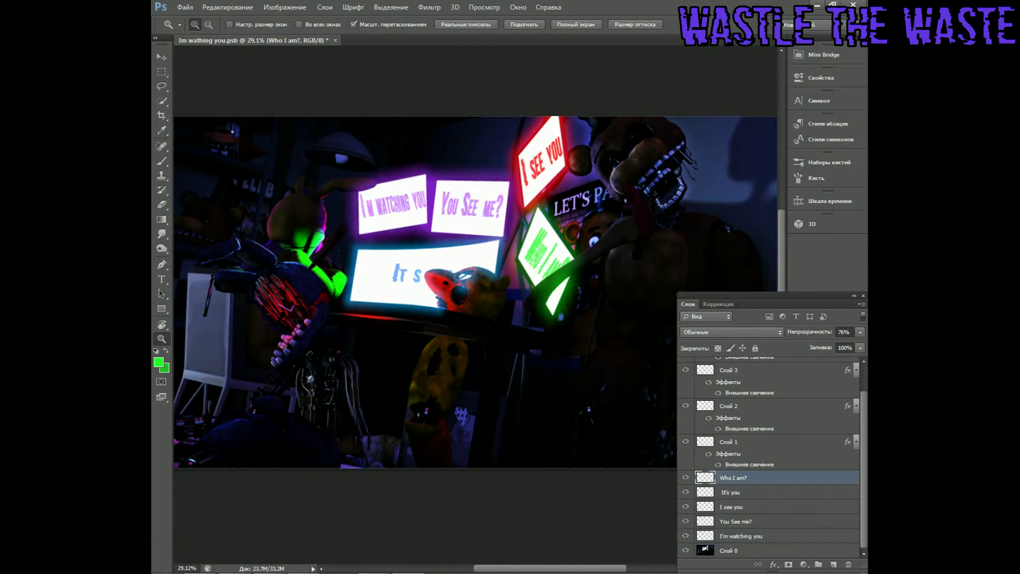
Increase the opacity of the "It's you" layer to strengthen its blue lettering
click(733, 506)
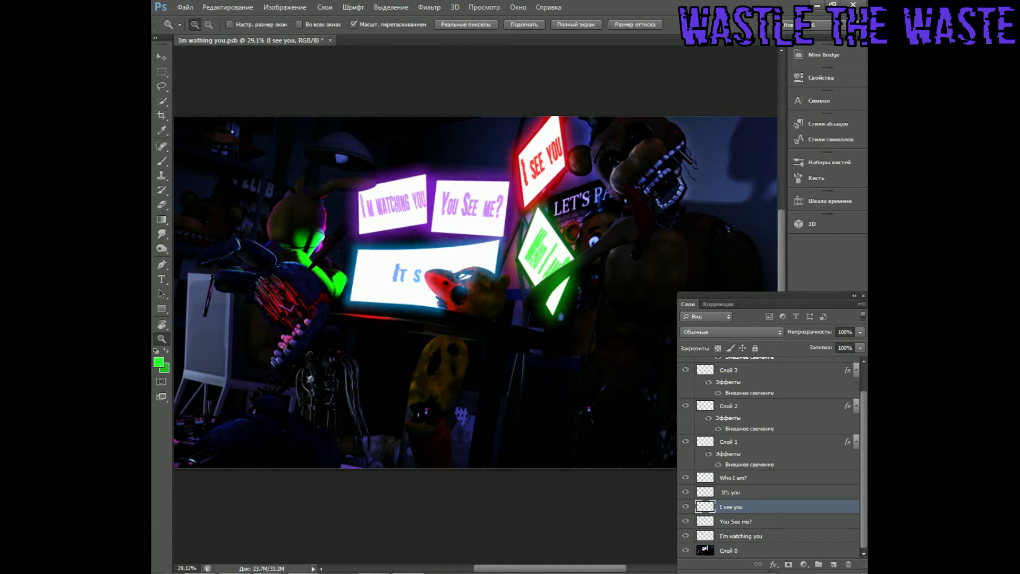
click(733, 492)
drag(859, 332, 851, 344)
Add a purple outer glow to the "I'm watching you" layer, with a size of 46 px
right_click(738, 535)
click(723, 109)
click(660, 376)
click(648, 226)
click(786, 202)
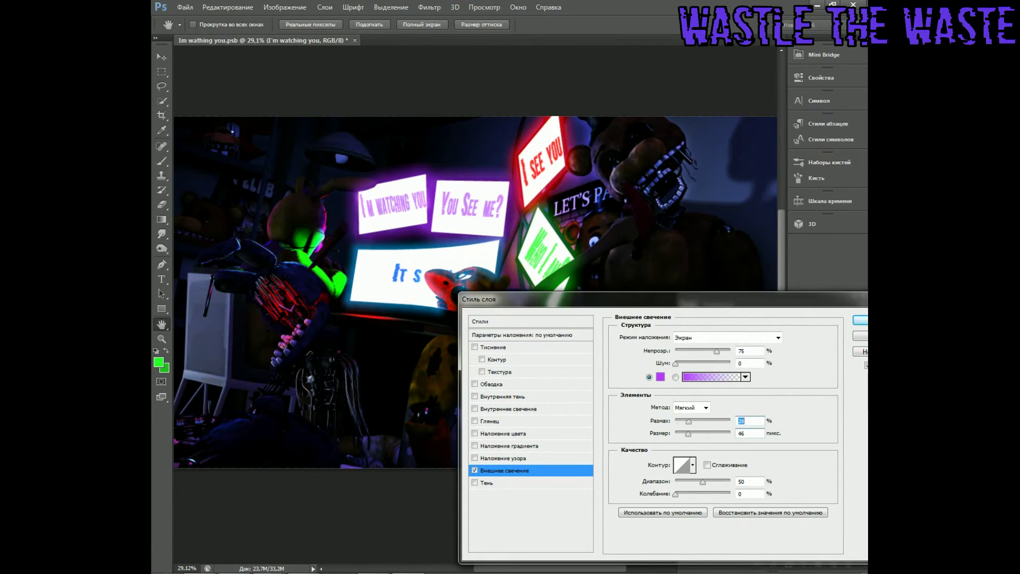
key(Return)
Add a purple outer glow at 75% opacity and 5 px size to the "You See me?" layer
right_click(738, 521)
click(722, 109)
click(479, 498)
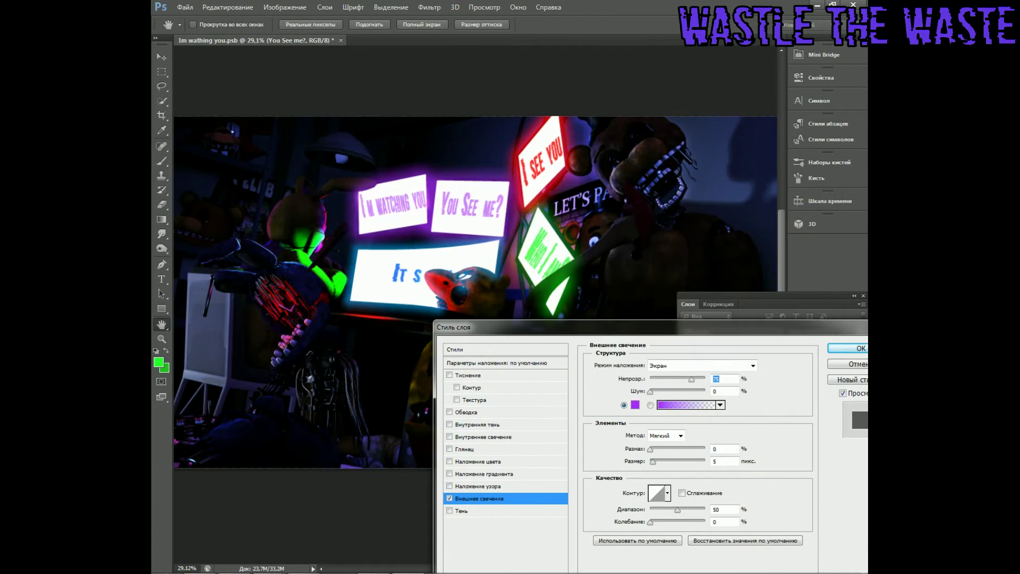
key(Return)
Add an outer glow to the "I see you" layer, choosing a new glow colour and a ring-shaped contour
right_click(739, 506)
click(723, 109)
click(480, 499)
click(635, 405)
click(595, 223)
click(668, 493)
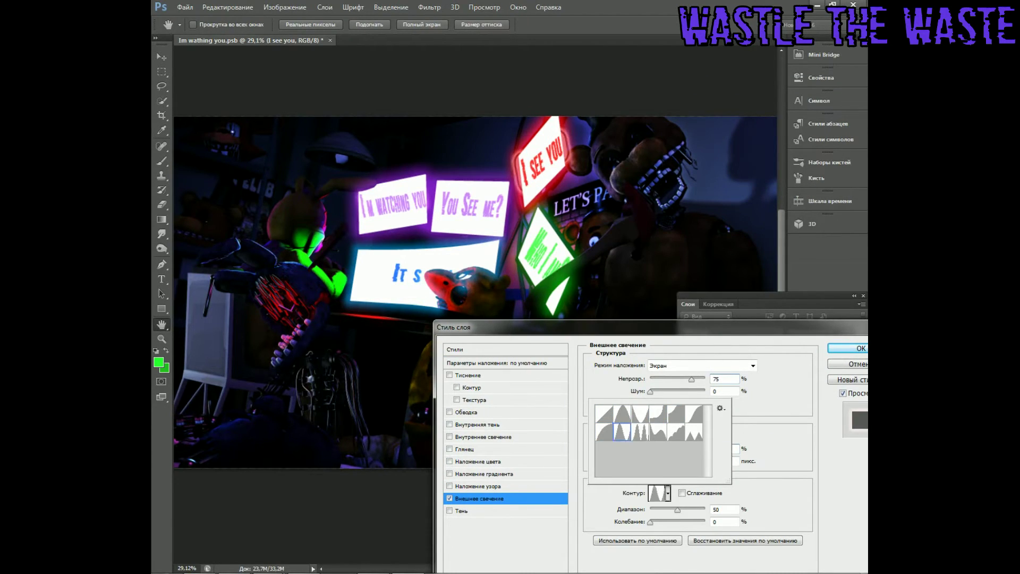
key(Return)
Add an outer glow with a newly picked colour to the "Who I am?" layer
right_click(738, 491)
click(723, 109)
click(480, 498)
click(635, 404)
click(611, 221)
key(Return)
key(Tab)
text(46)
key(Return)
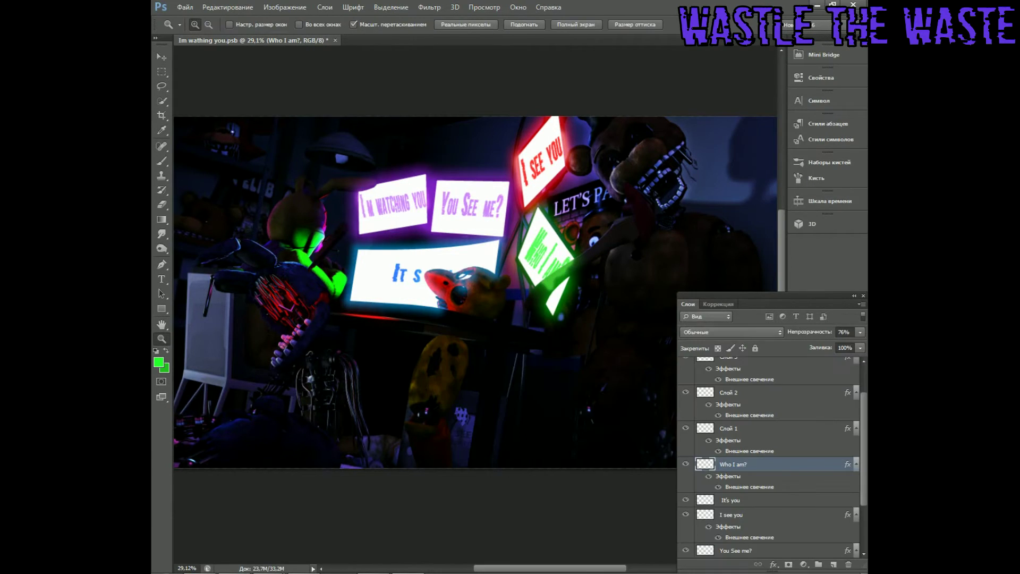
Hide the layer list and inspect the whole poster at 25% magnification
scroll(771, 456, down, 1)
key(F7)
key(ctrl+minus)
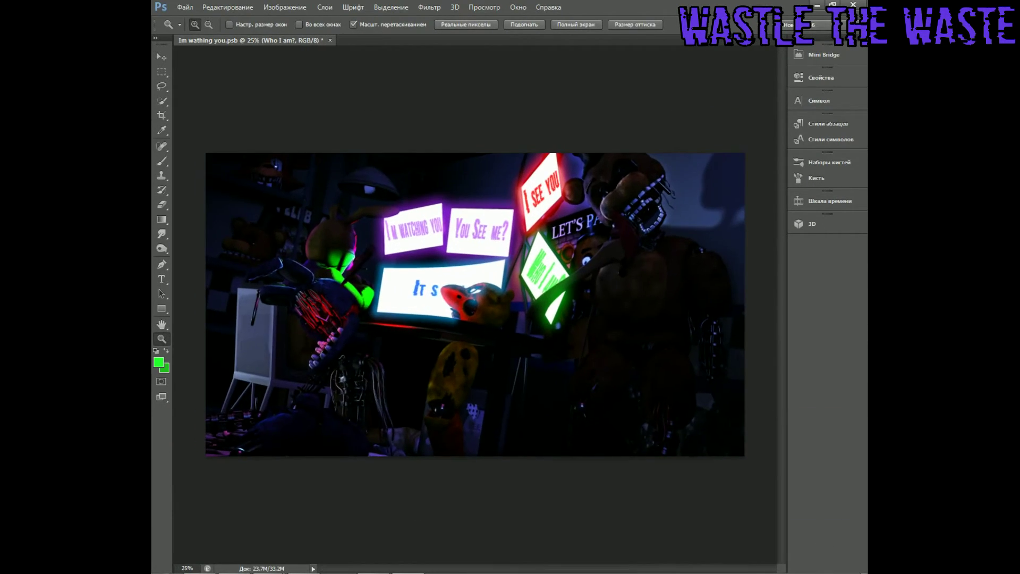